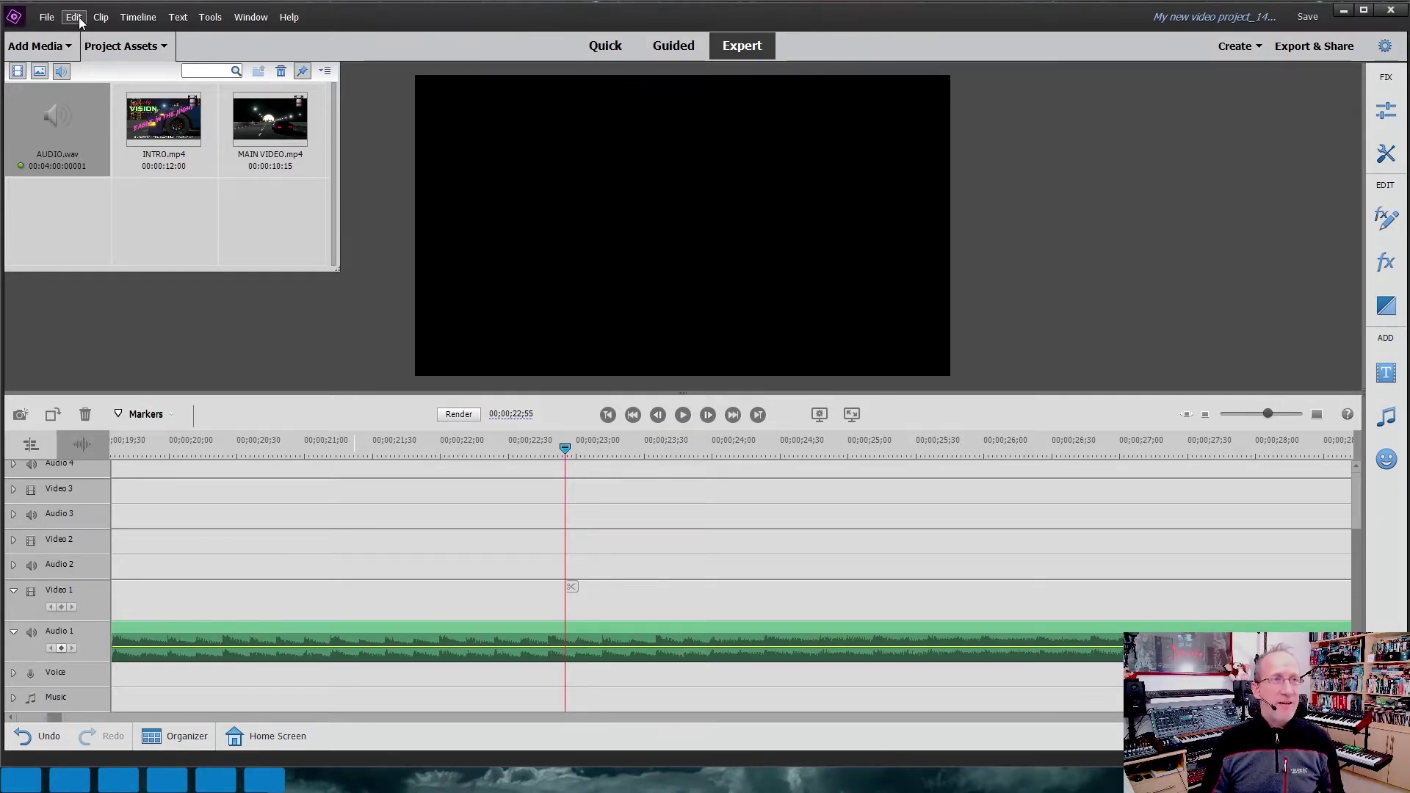
Clear the existing keyboard shortcut of the Timeline command Set Timeline Marker > Unnumbered in the keyboard customization settings.
click(73, 17)
click(138, 325)
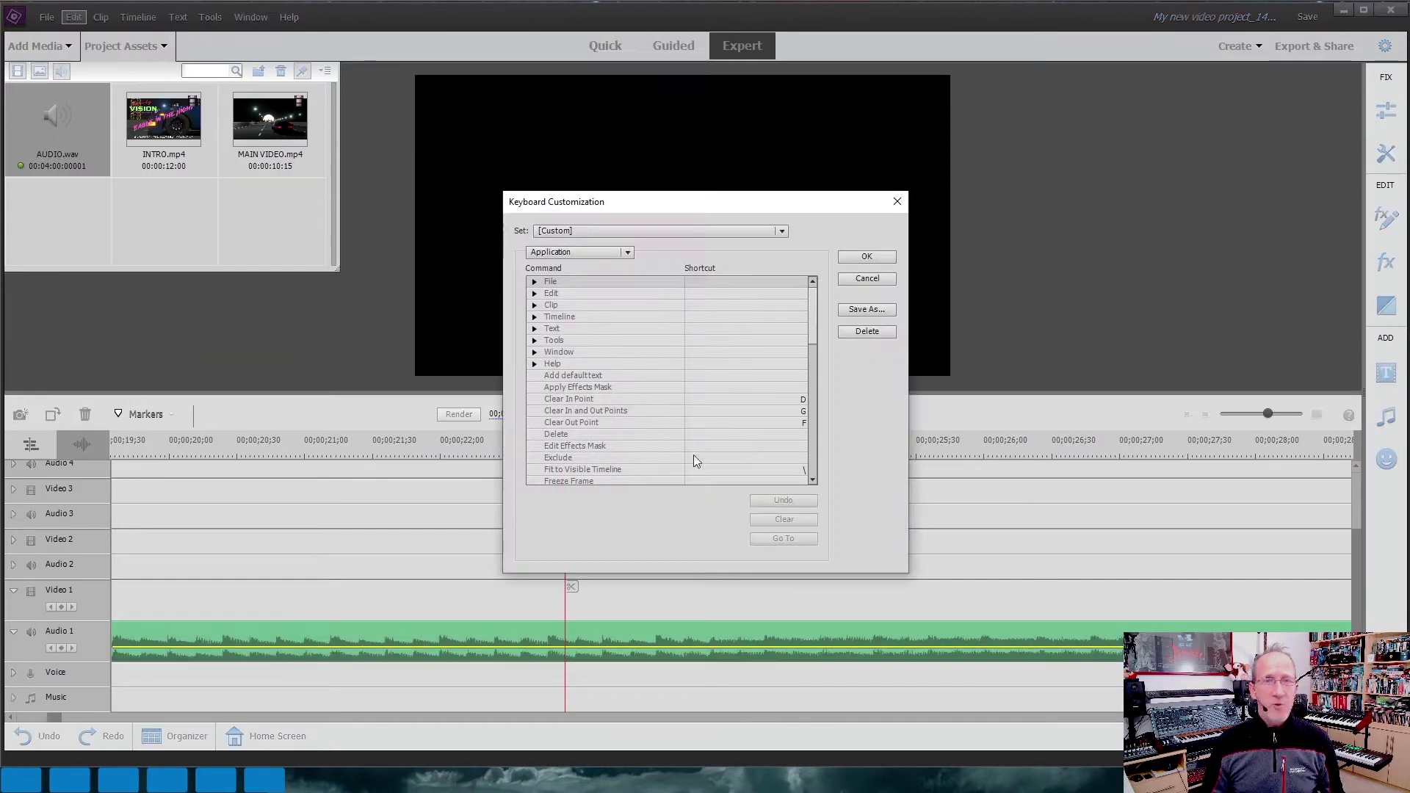
click(535, 318)
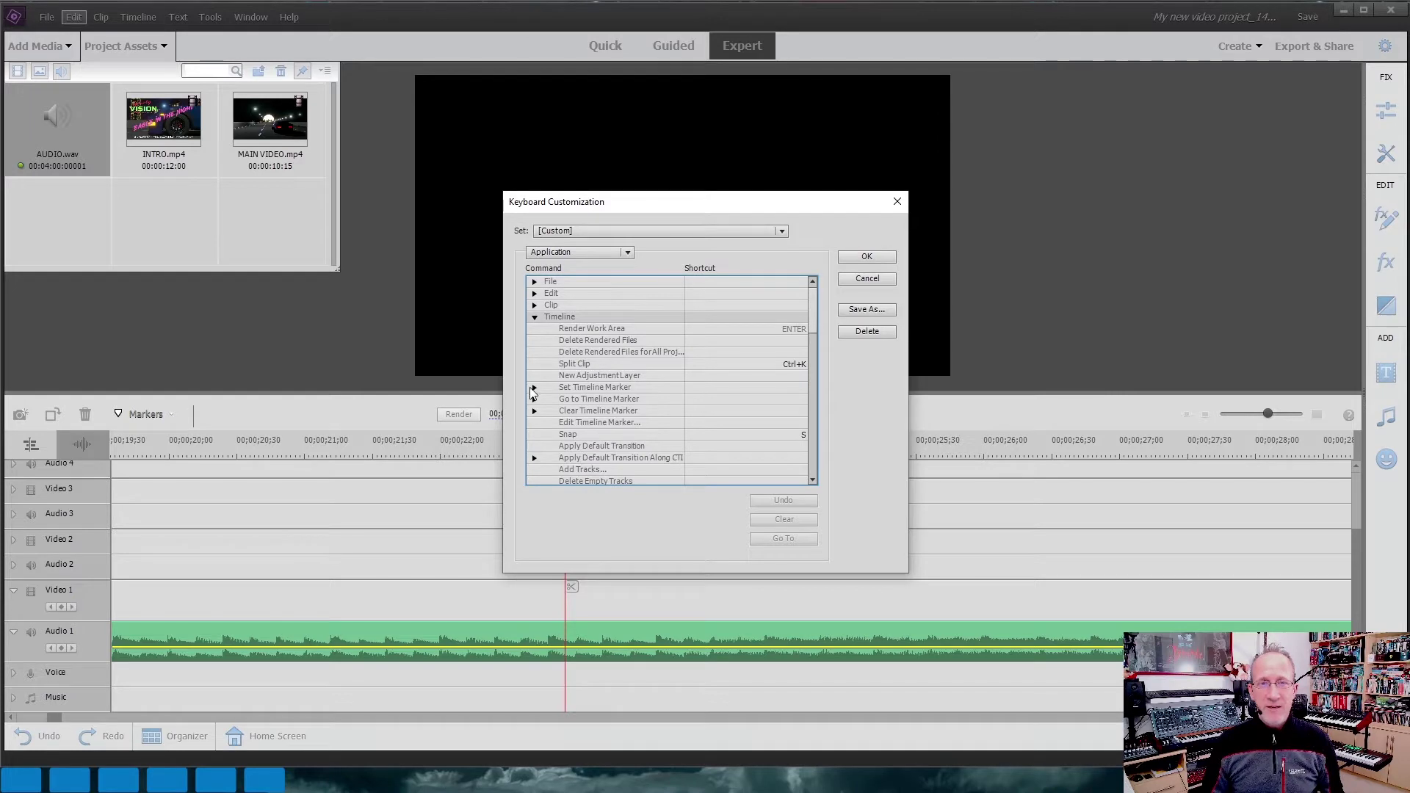
click(534, 388)
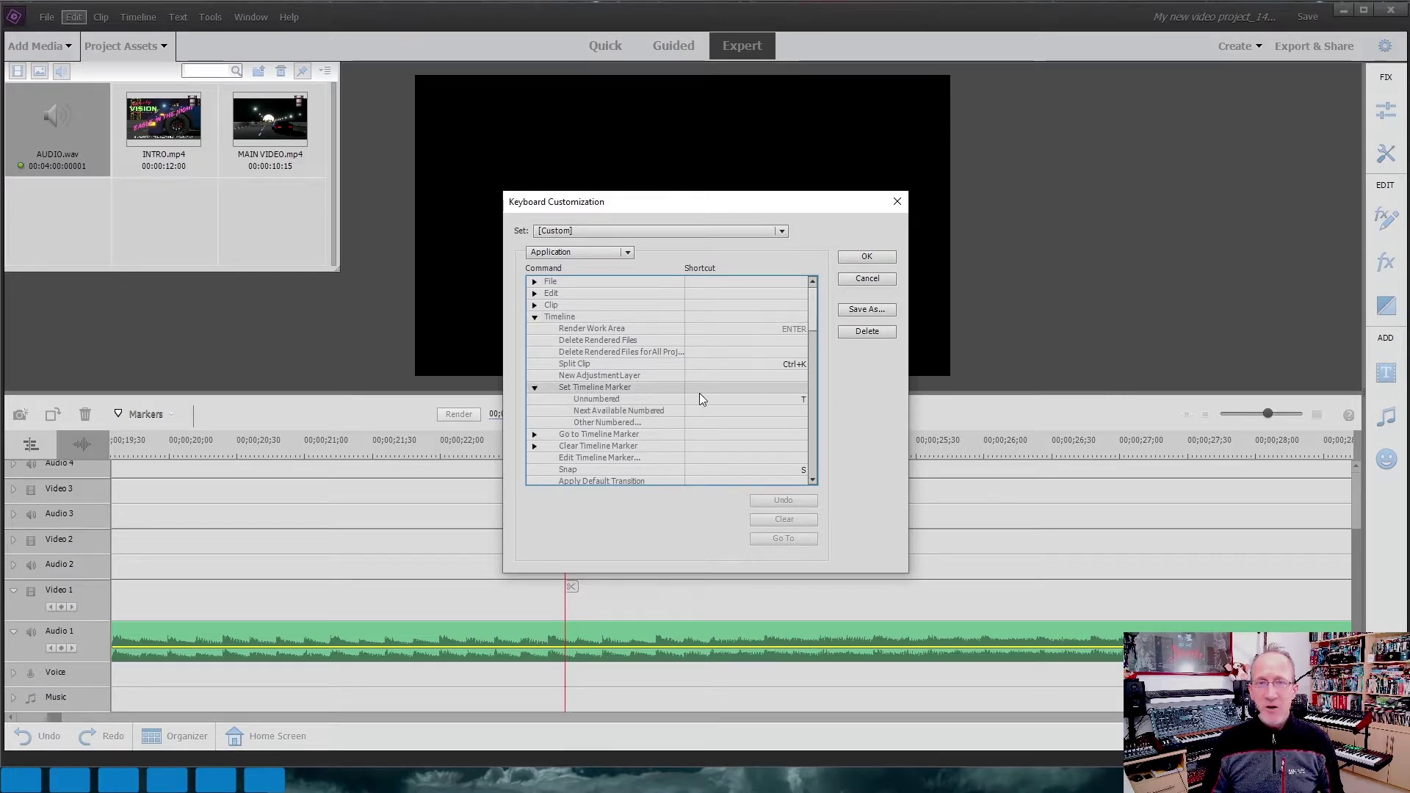
click(754, 403)
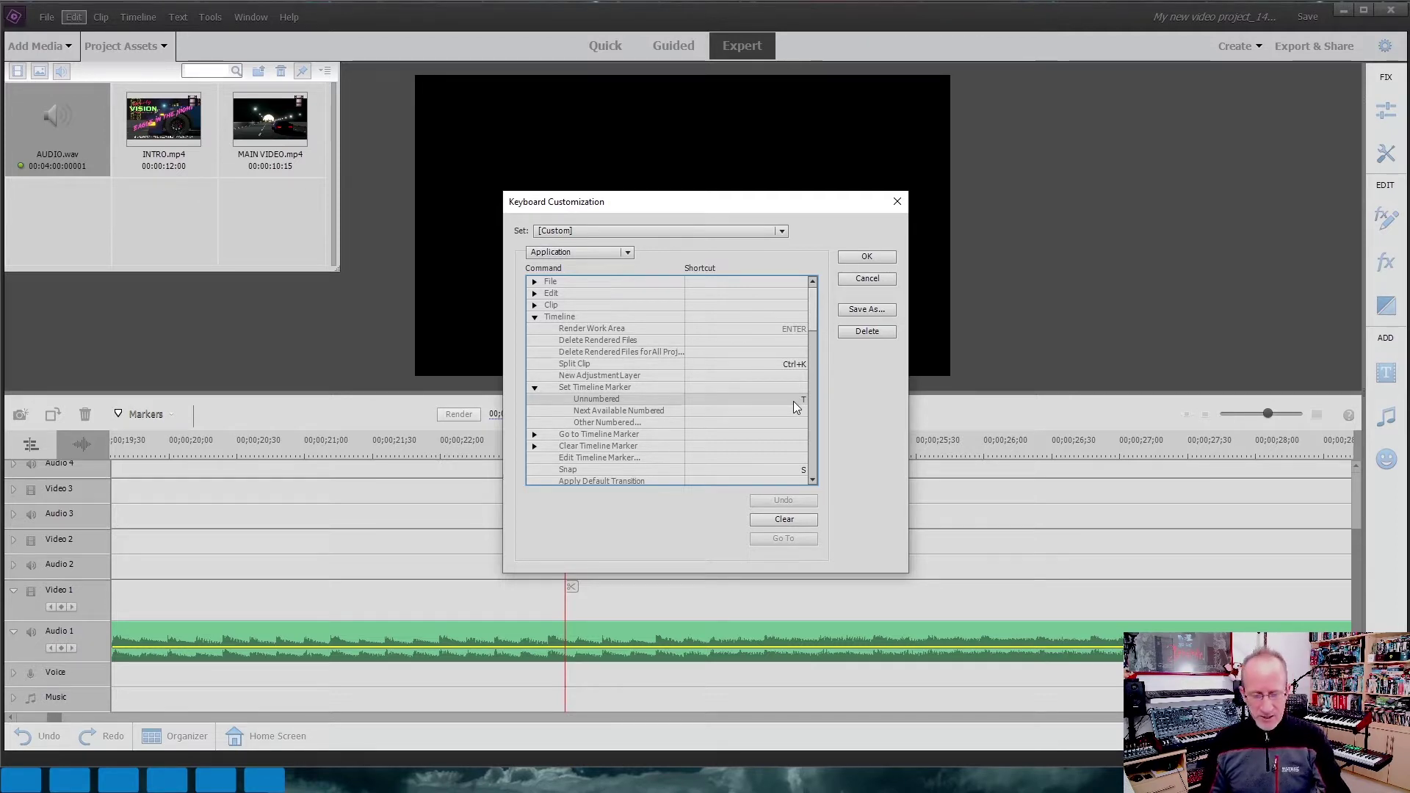
click(797, 524)
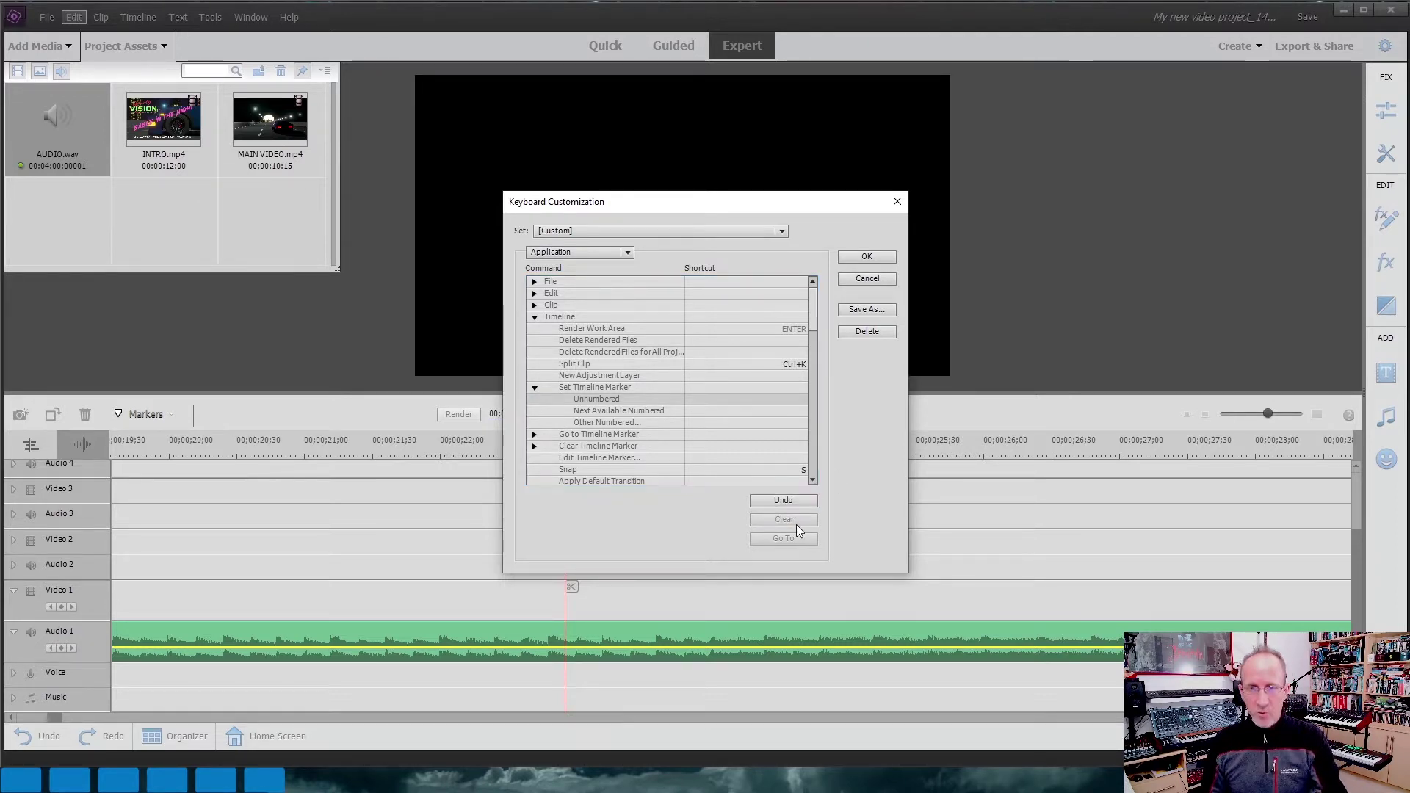
Assign T as the shortcut for the Set Timeline Marker > Unnumbered command and accept the keyboard customization.
click(796, 399)
key(u)
click(780, 520)
click(789, 400)
key(t)
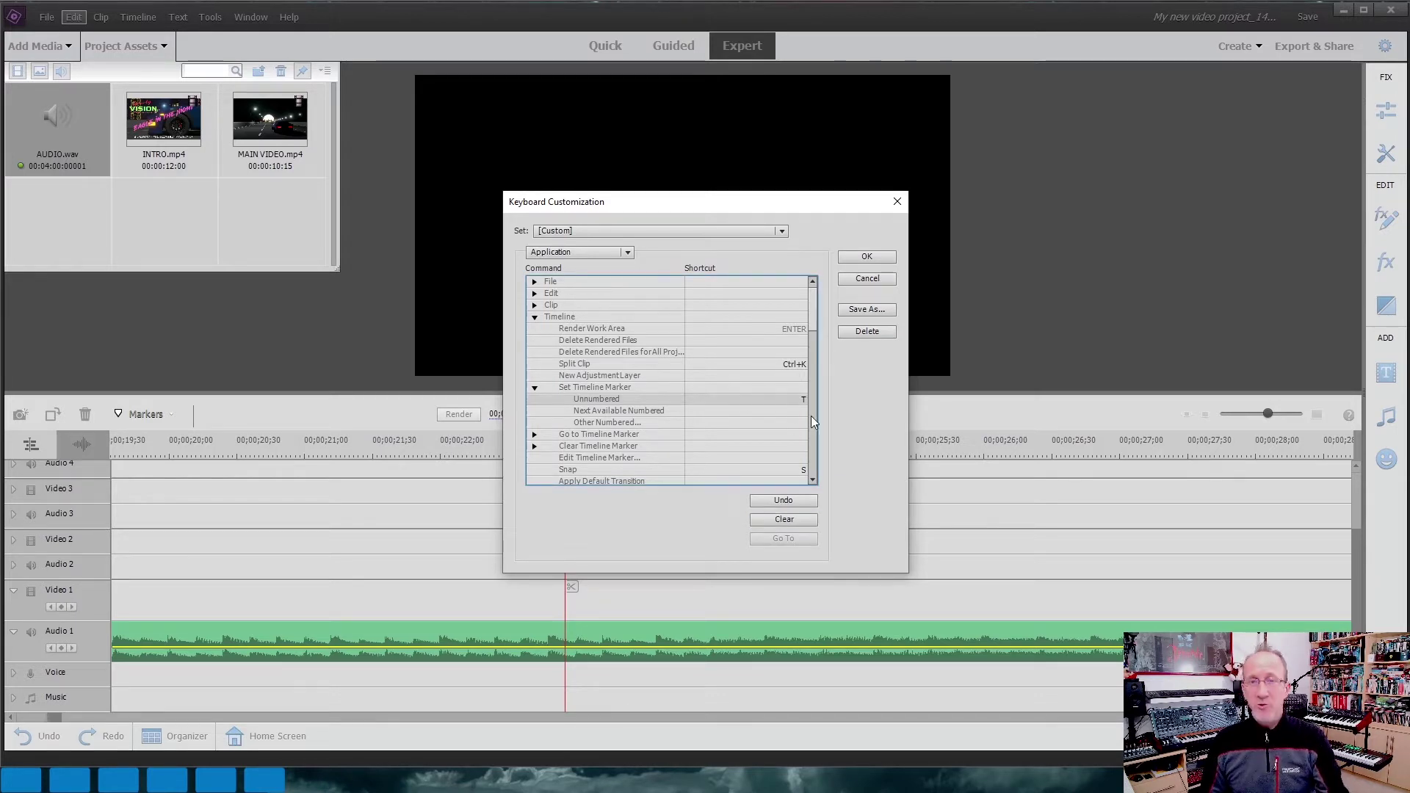
click(865, 261)
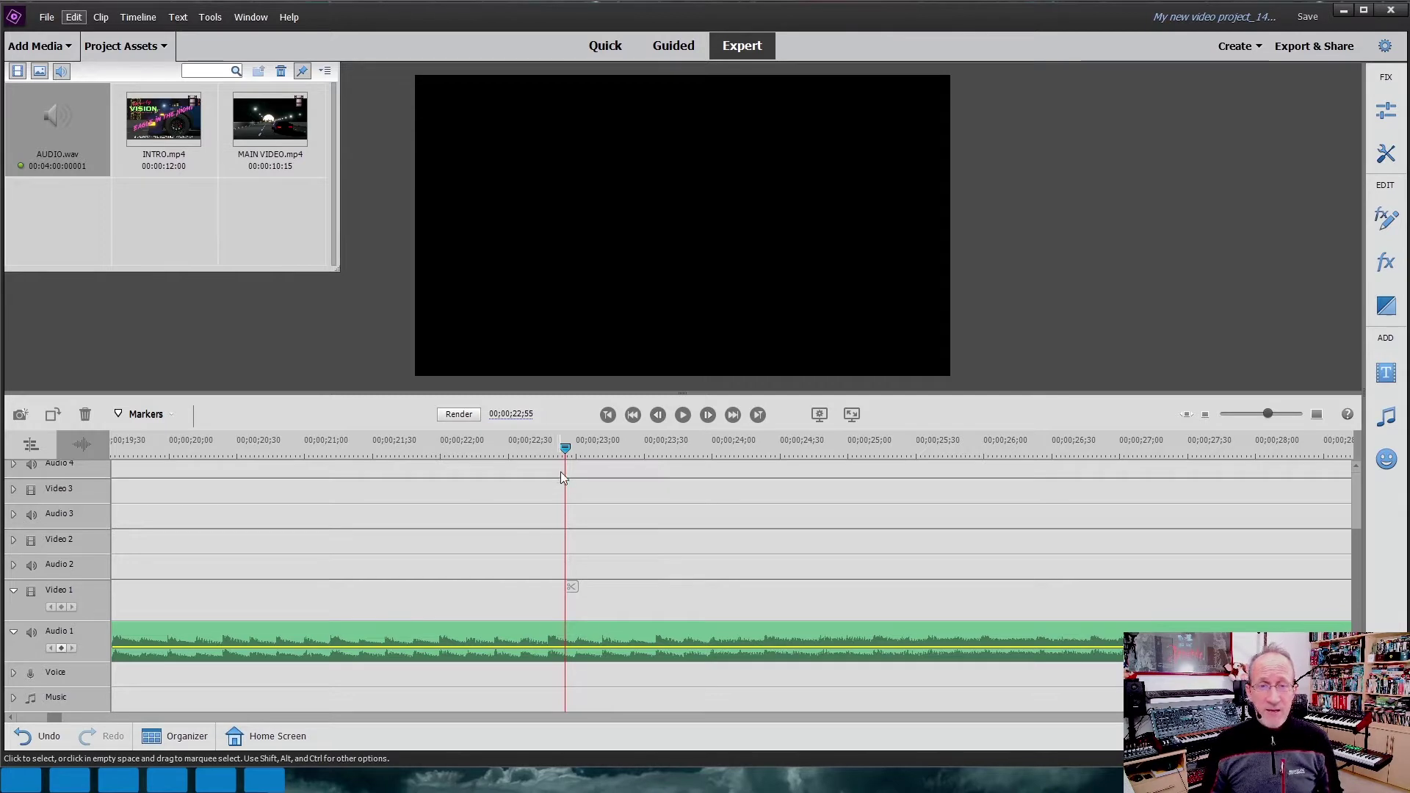
Play the audio from 00;00;22;53, set a series of unnumbered timeline markers between about 24 and 49 seconds, and stop playback at 00;00;51;30.
mouse_move(566, 451)
mouse_down()
mouse_move(543, 452)
mouse_move(576, 442)
mouse_move(561, 446)
mouse_up()
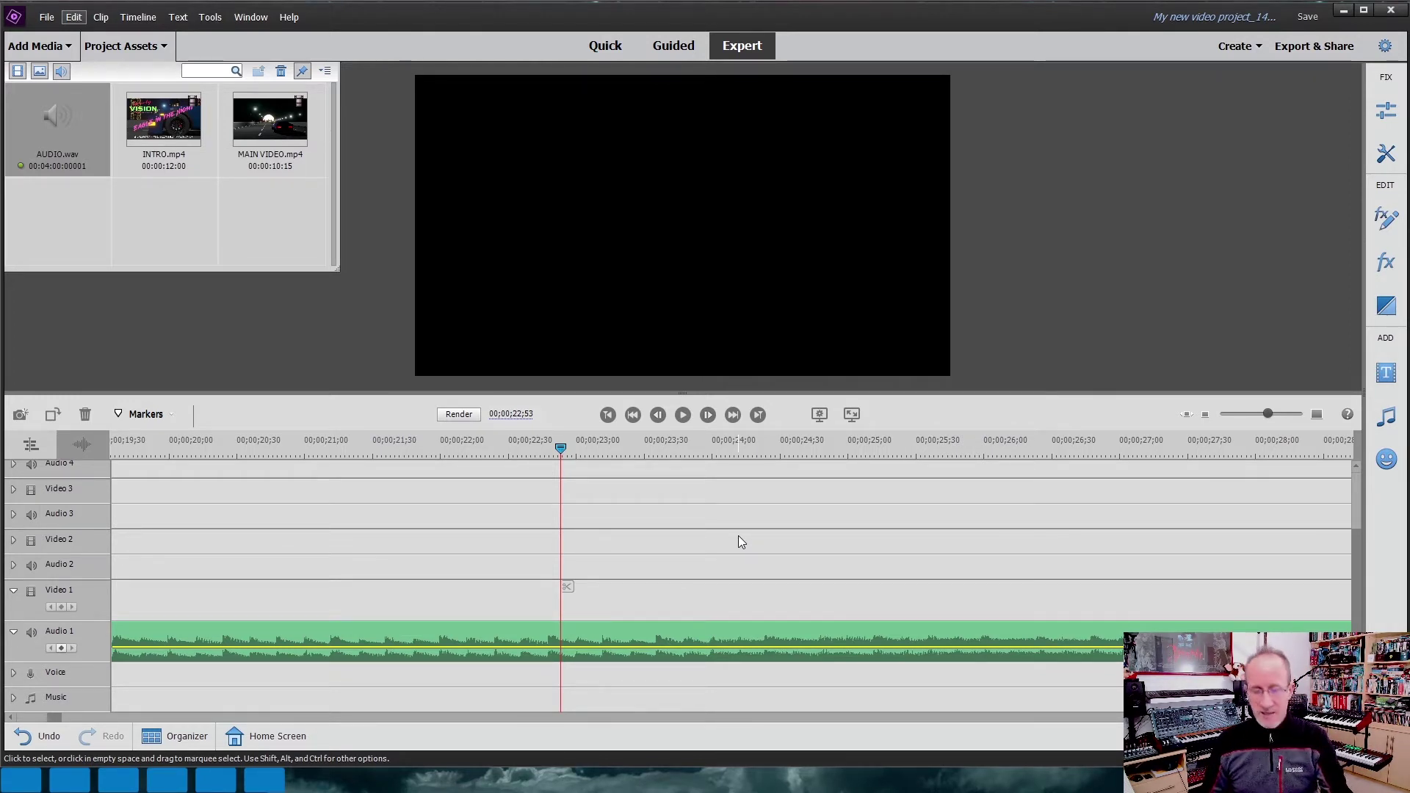
click(684, 420)
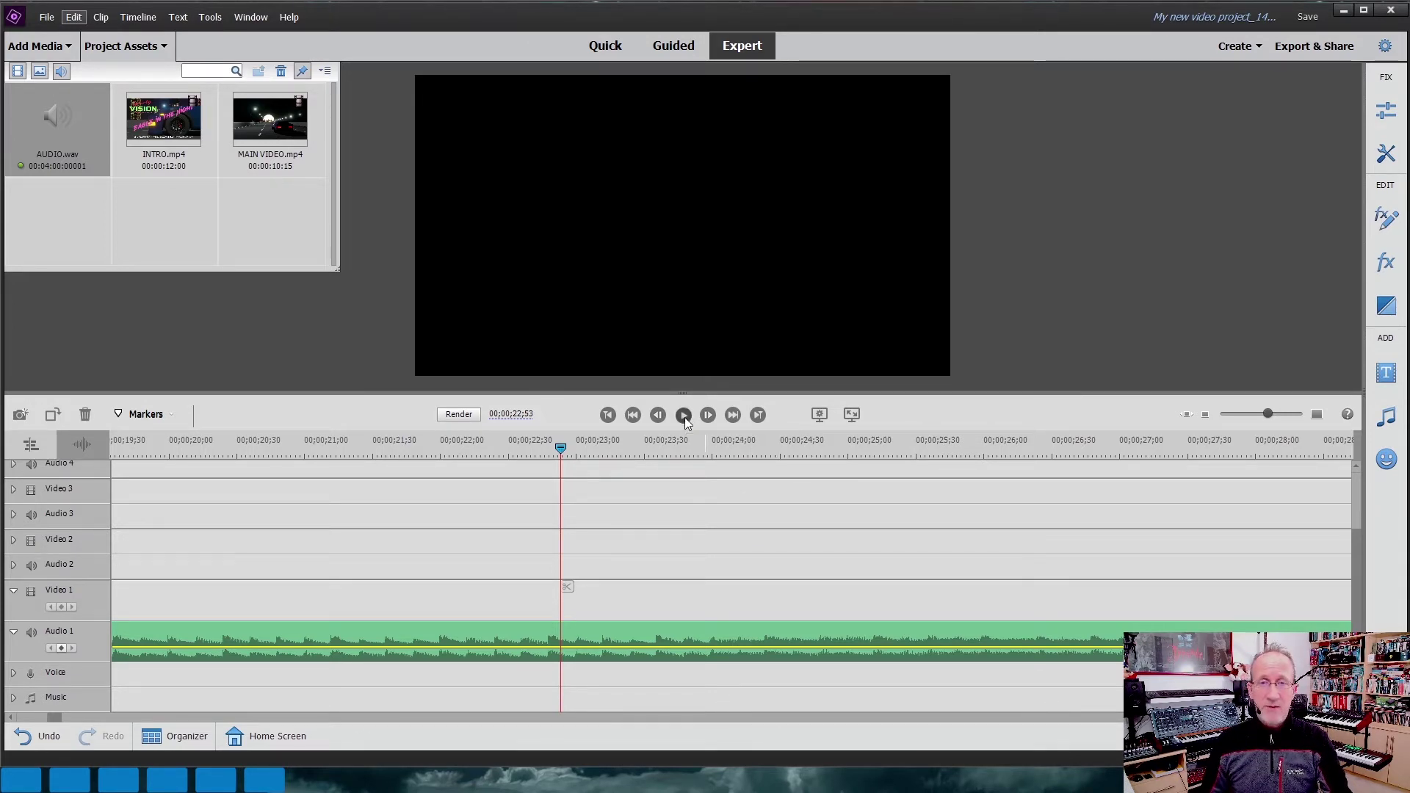
key(KP_Multiply)
key(KP_Multiply)
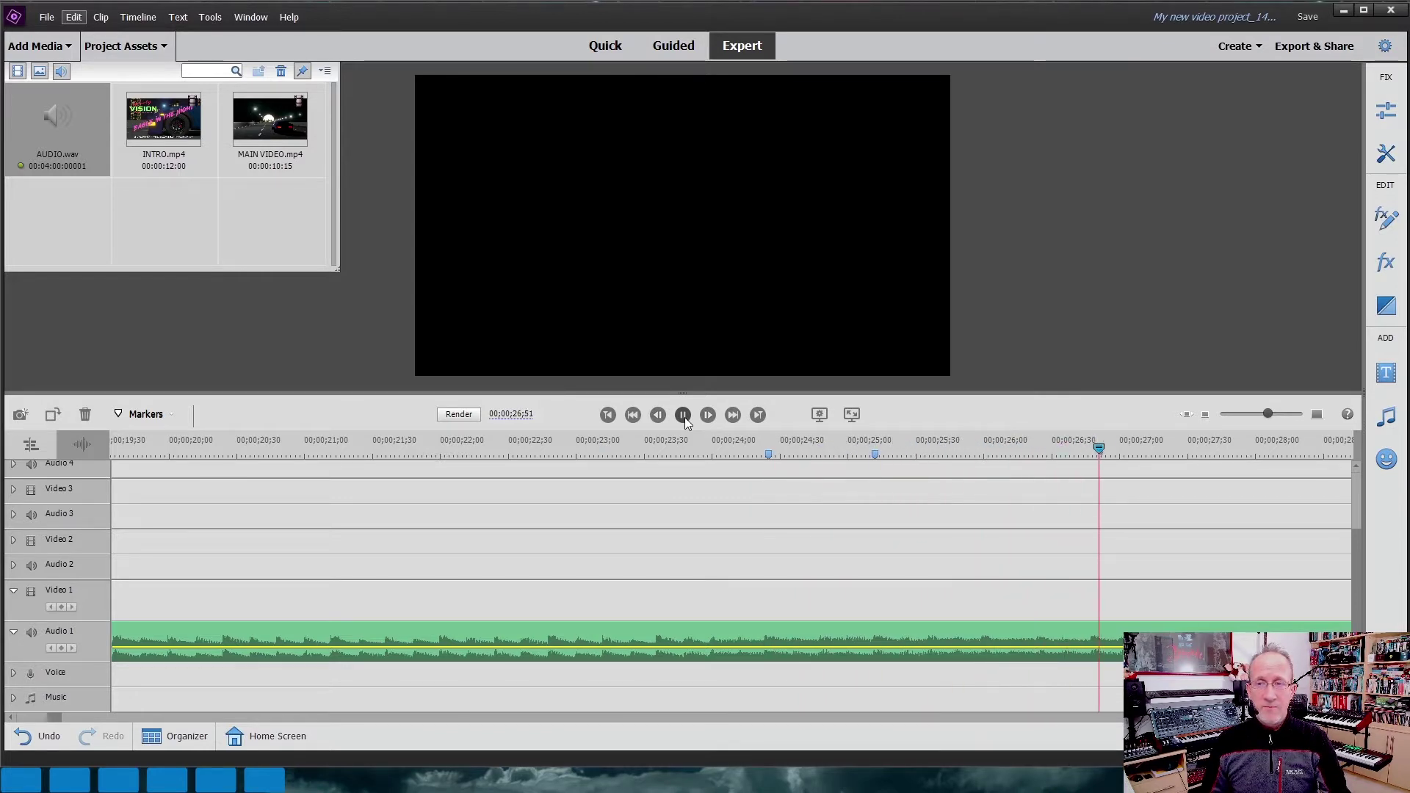
key(KP_Multiply)
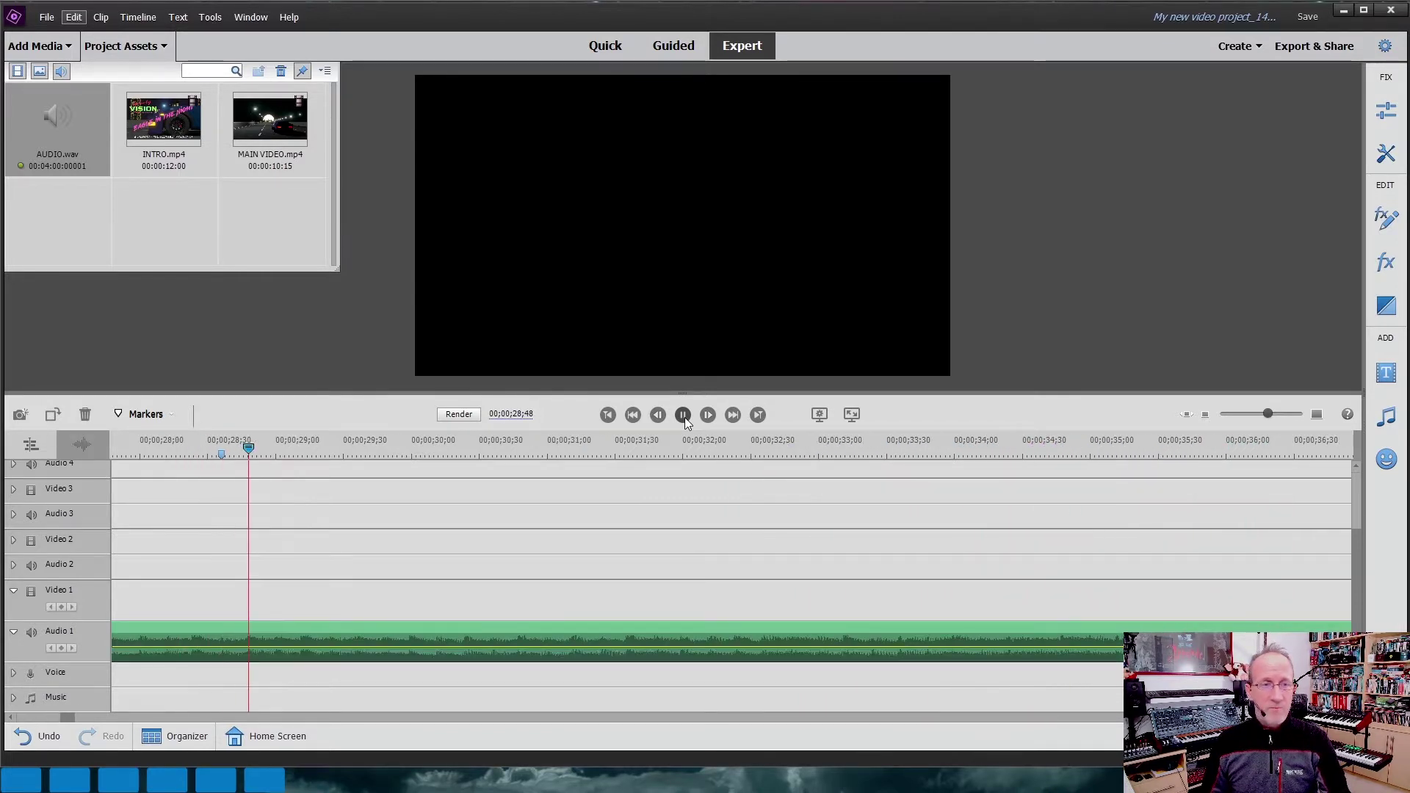
key(KP_Multiply)
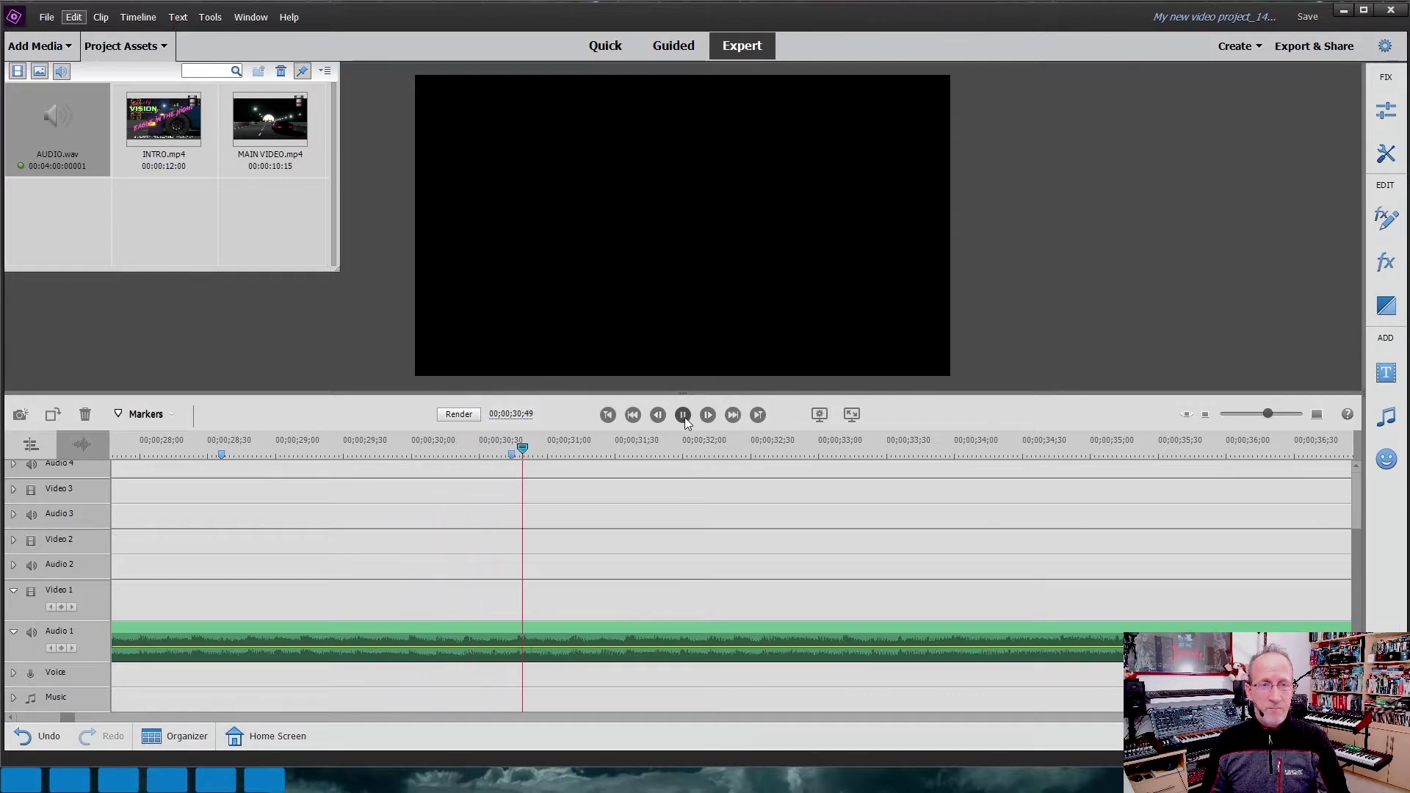
key(KP_Multiply)
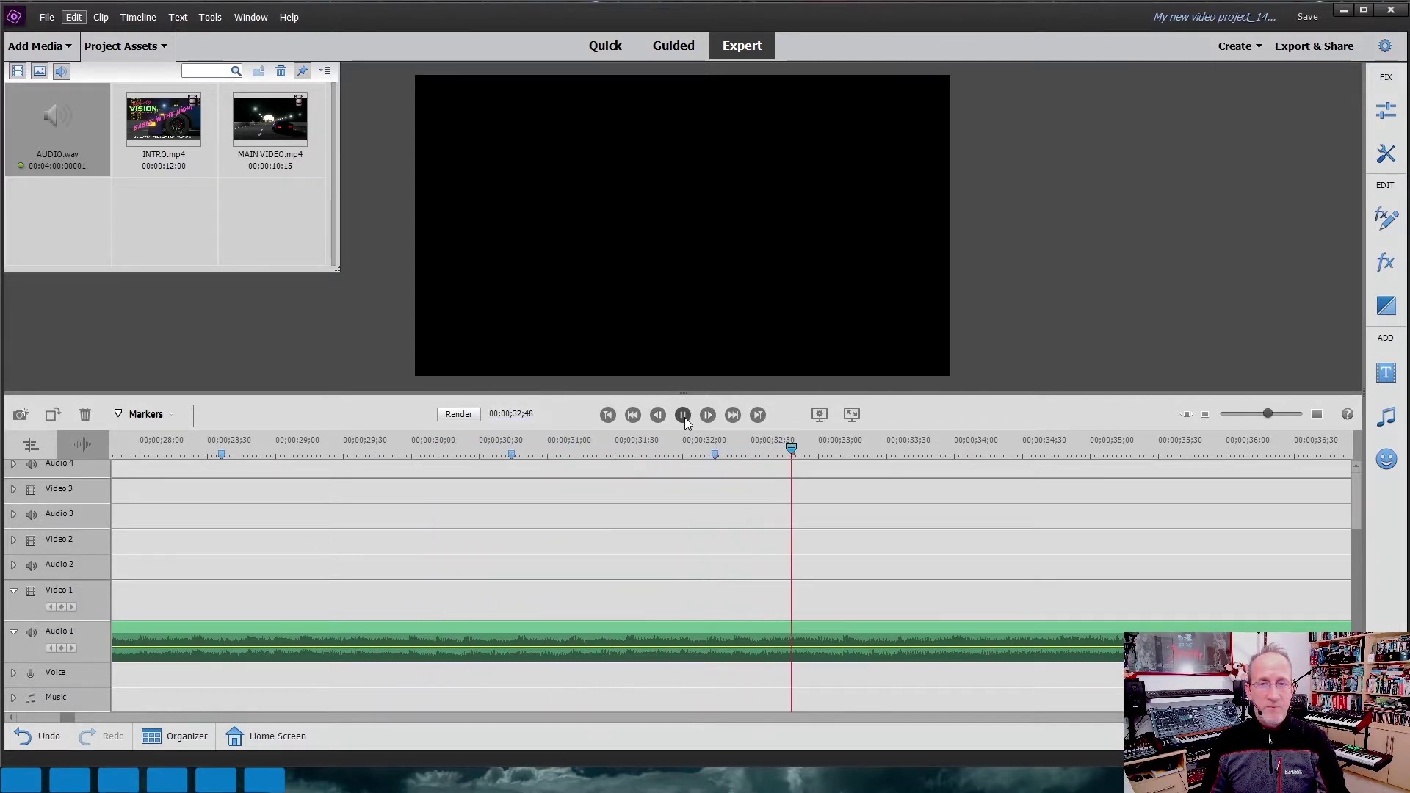
key(KP_Multiply)
key(KP_Multiply)
key(KP_Multiply)
key(KP_Multiply)
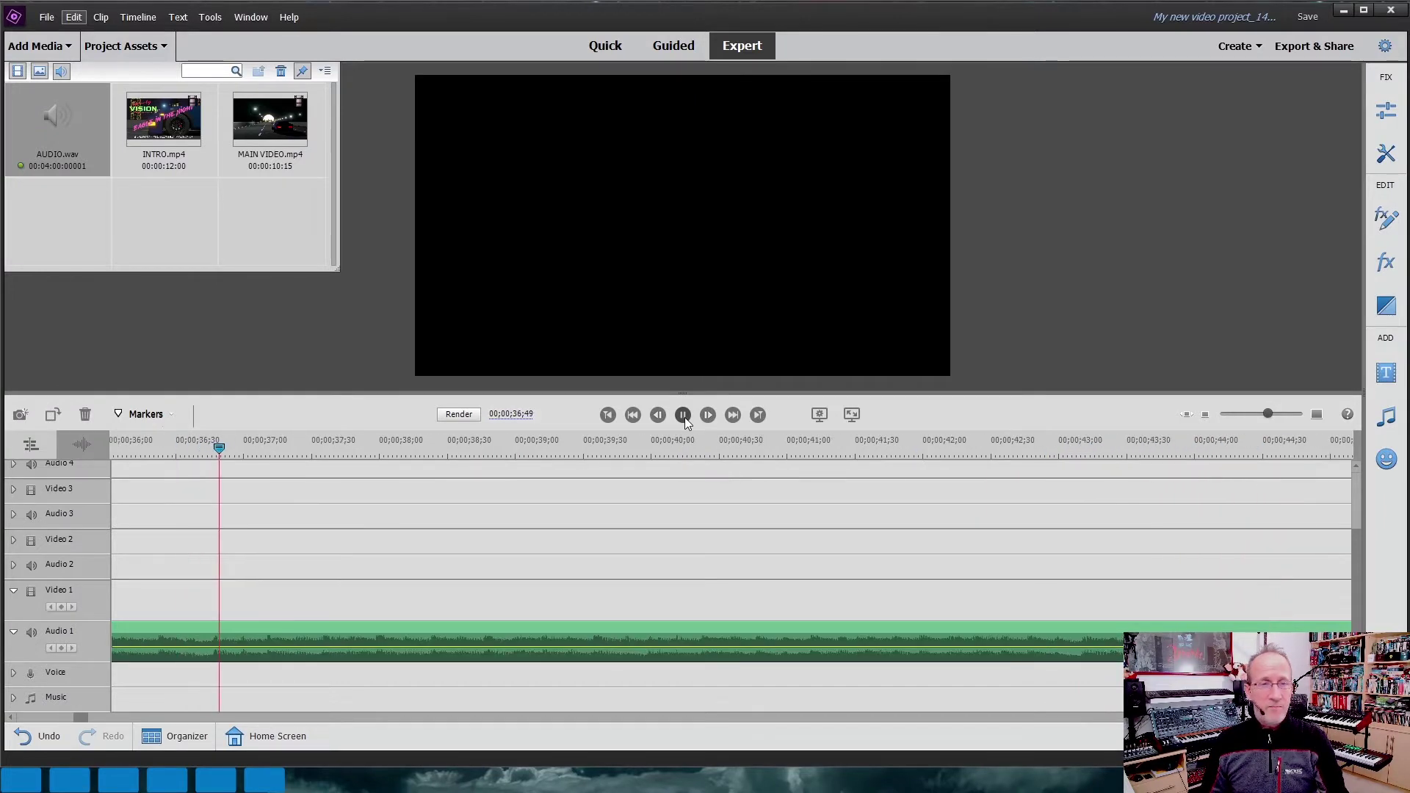
key(KP_Multiply)
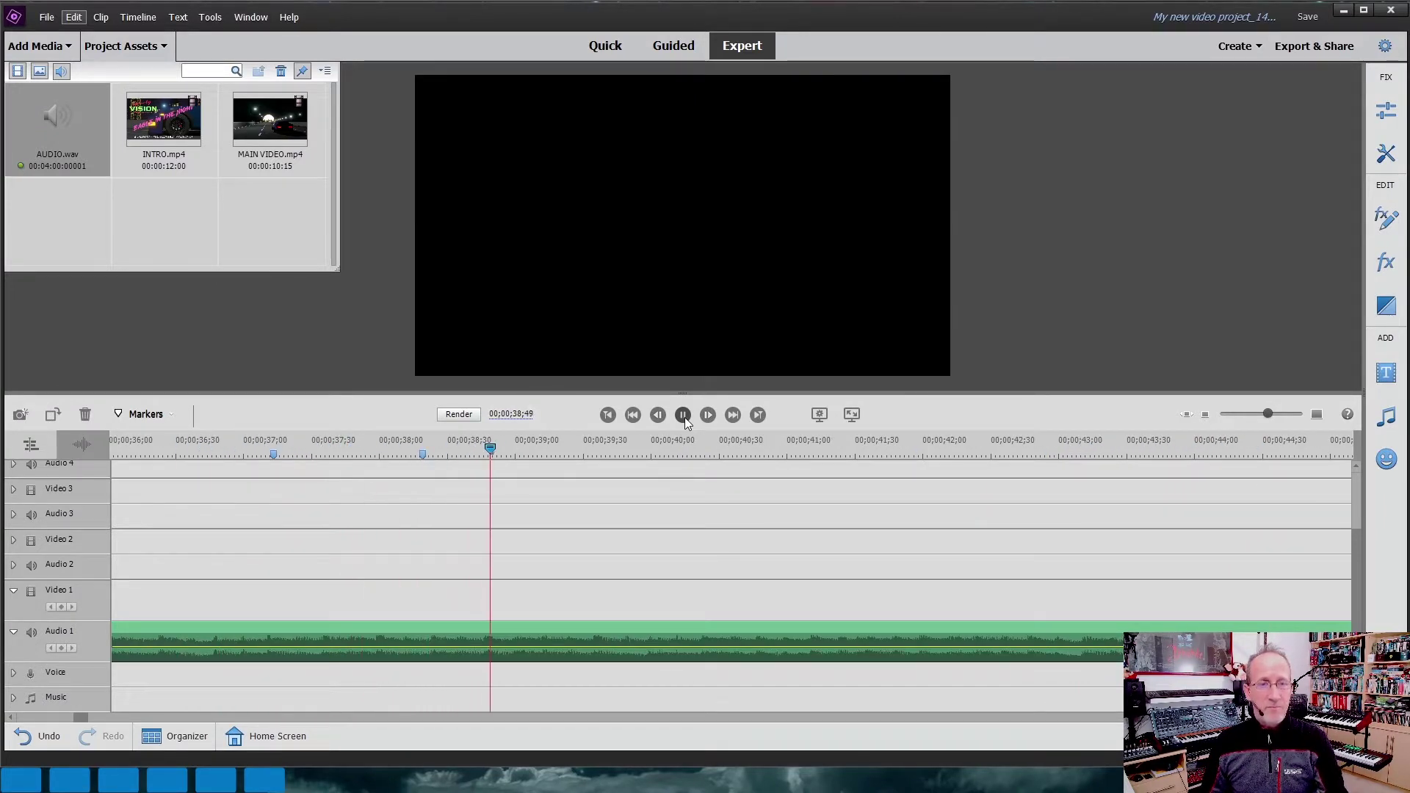
key(KP_Multiply)
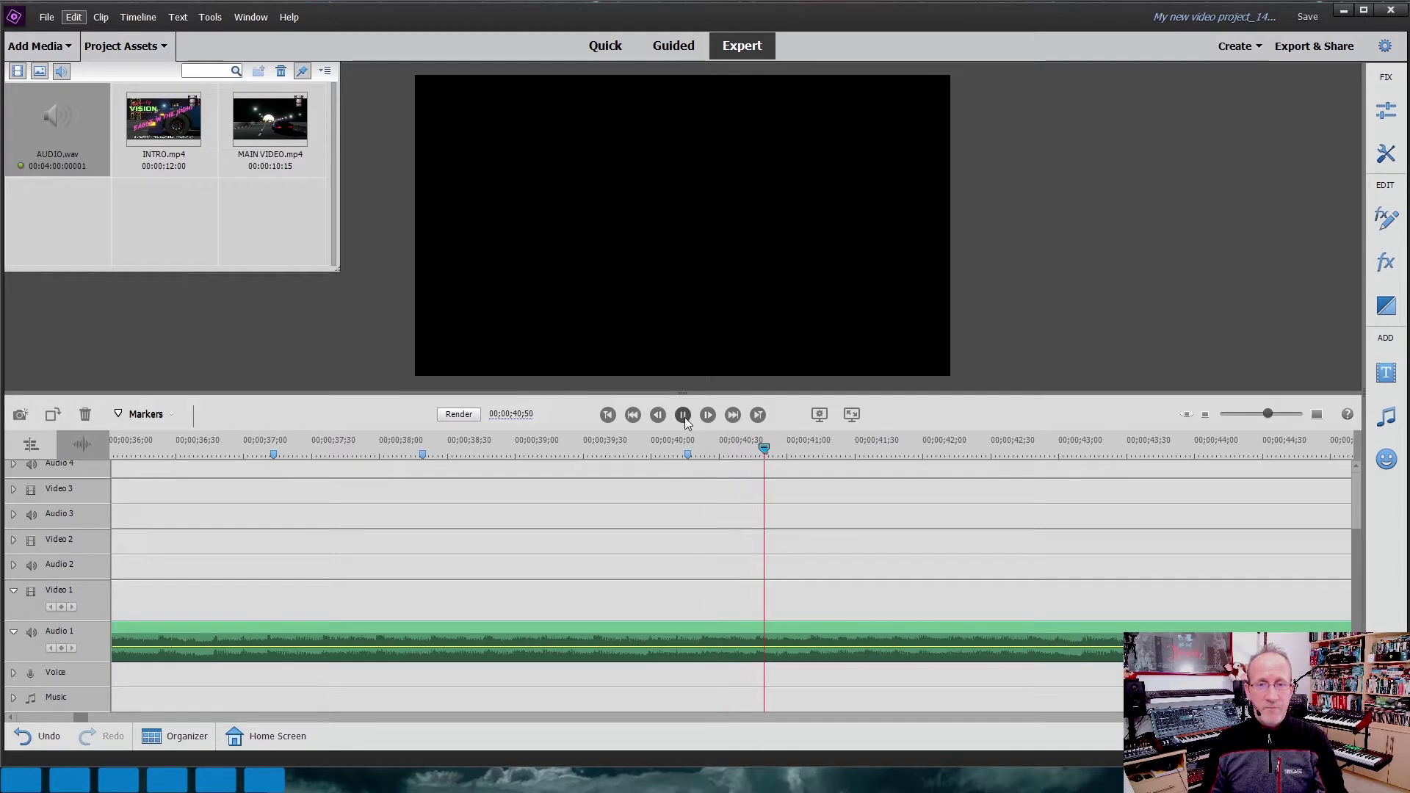
key(KP_Multiply)
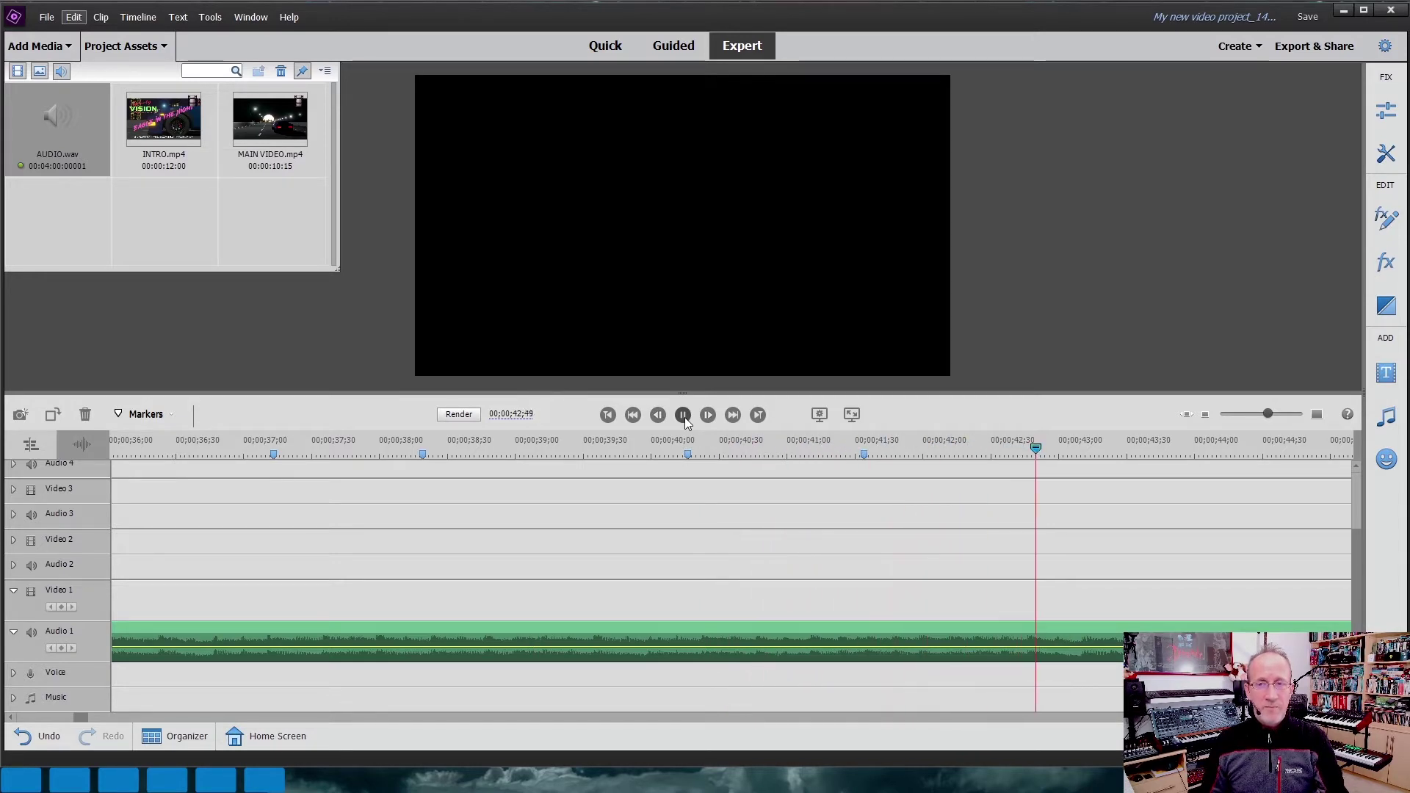
key(KP_Multiply)
key(KP_Multiply)
key(KP_Multiply)
key(KP_Multiply)
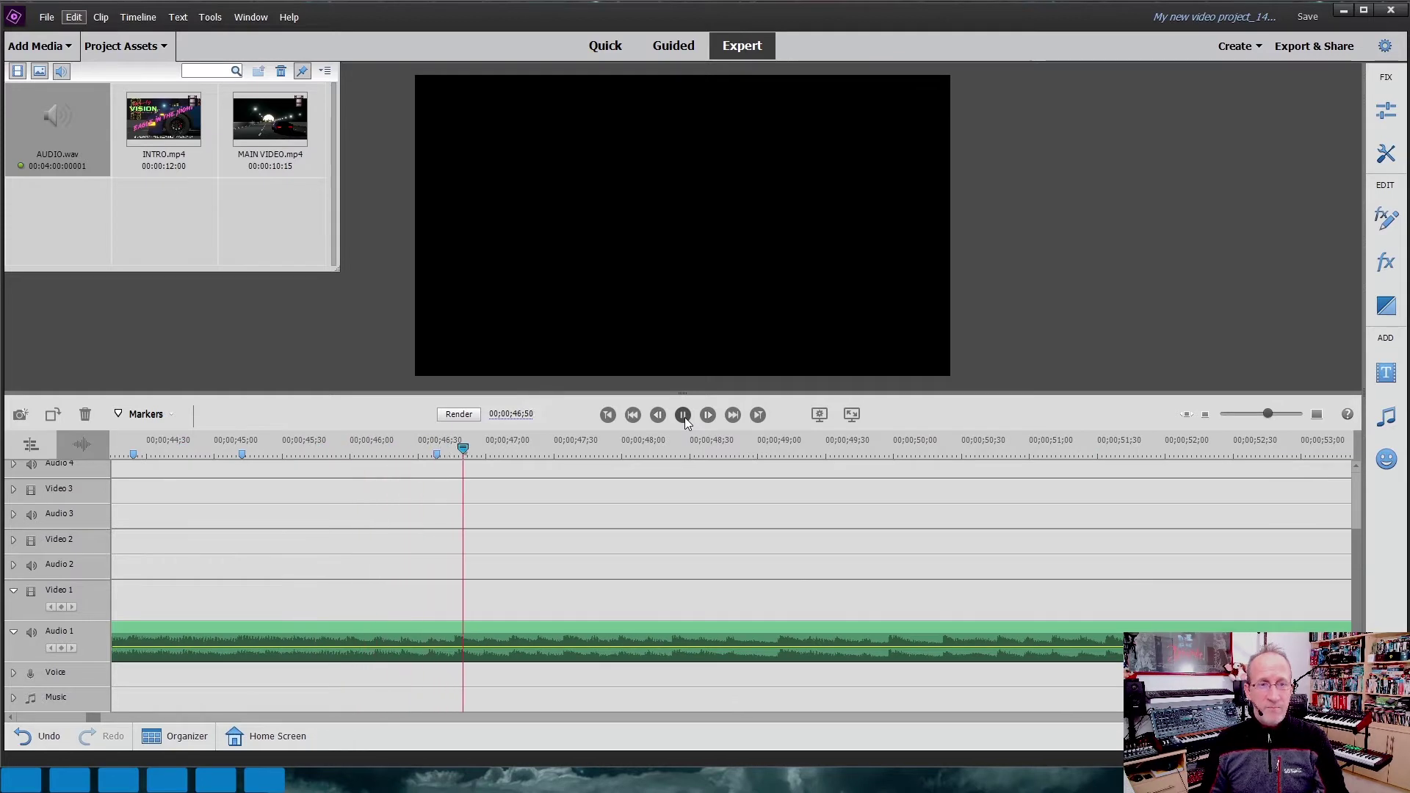
key(KP_Multiply)
key(KP_Multiply)
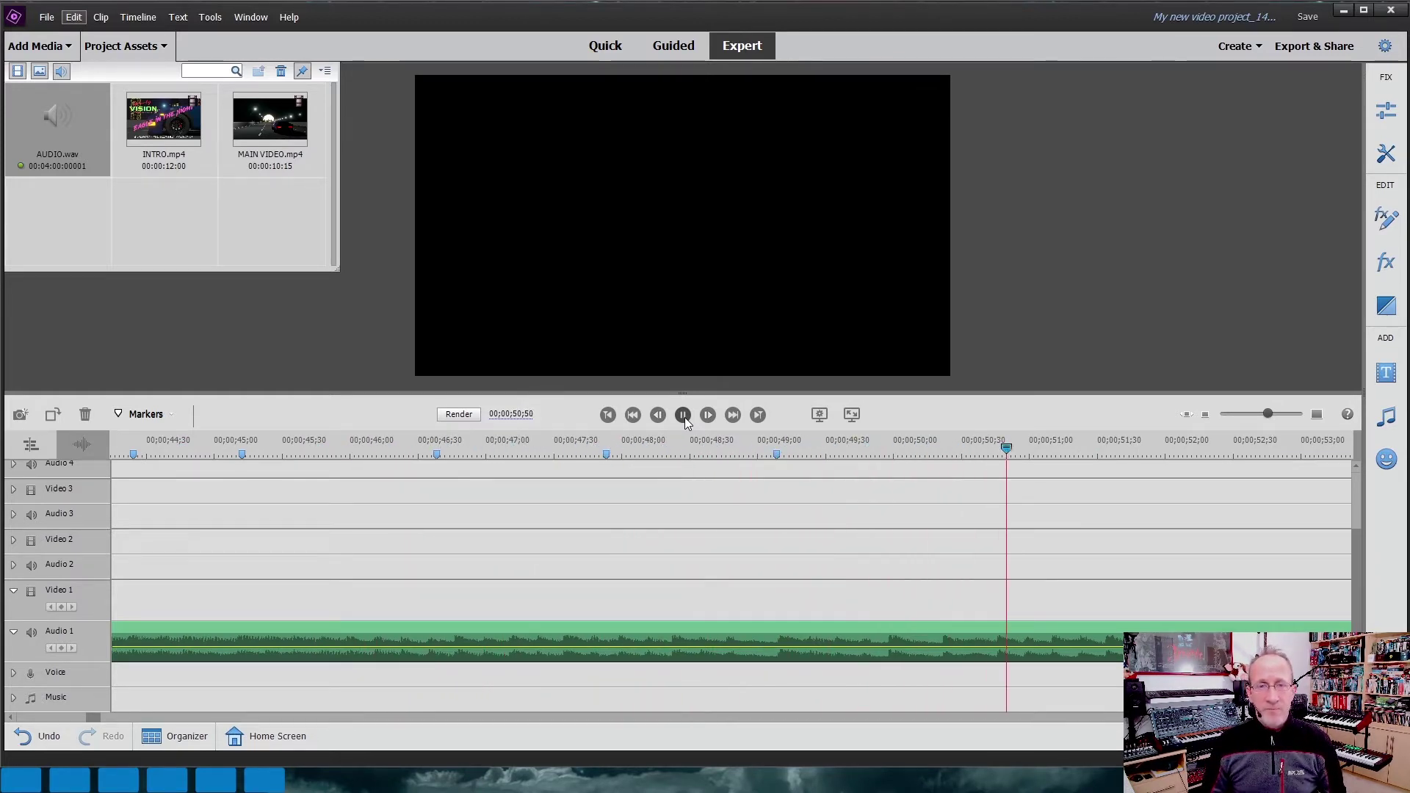
click(683, 415)
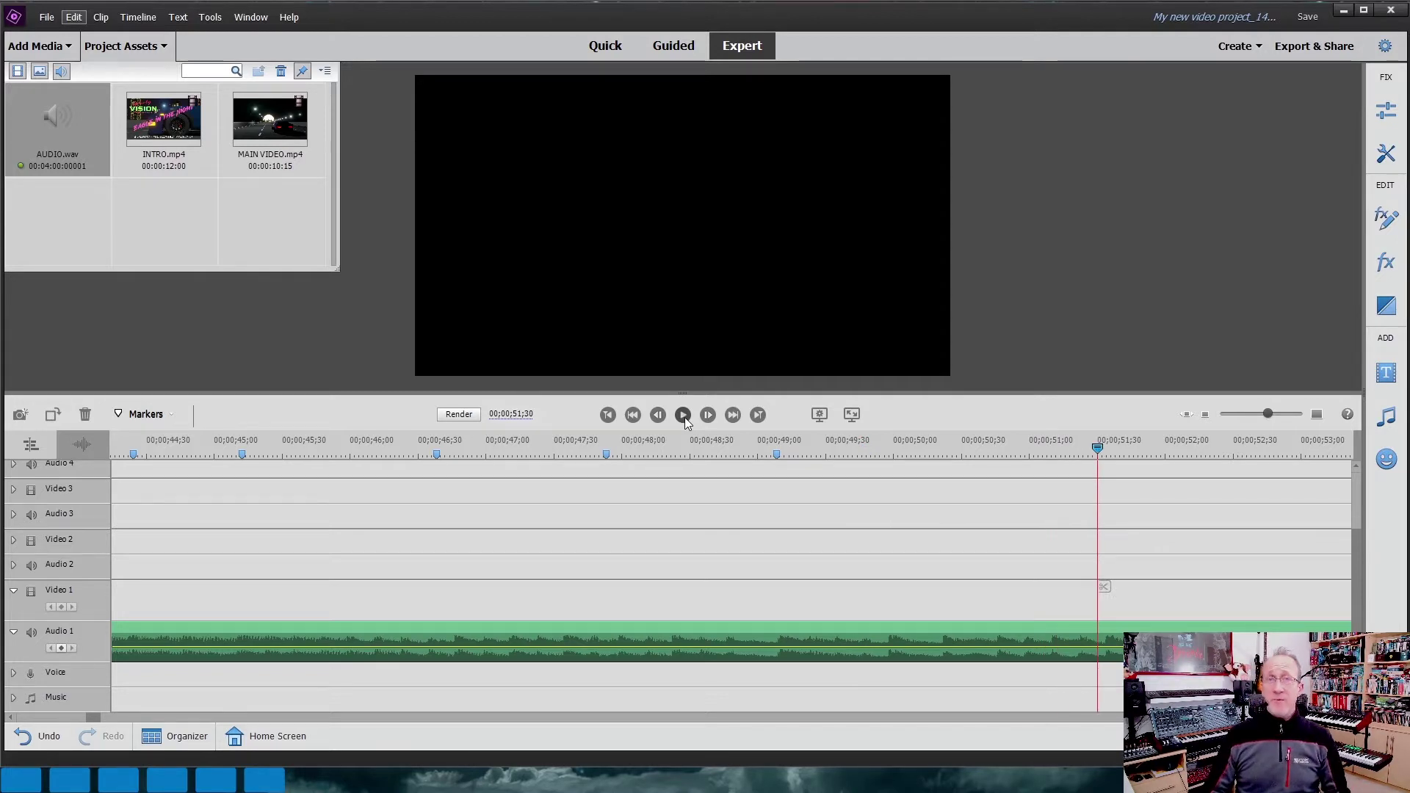
Place the INTRO.mp4 clip on the Video 1 track at the very start of the timeline.
drag(1275, 418, 1246, 416)
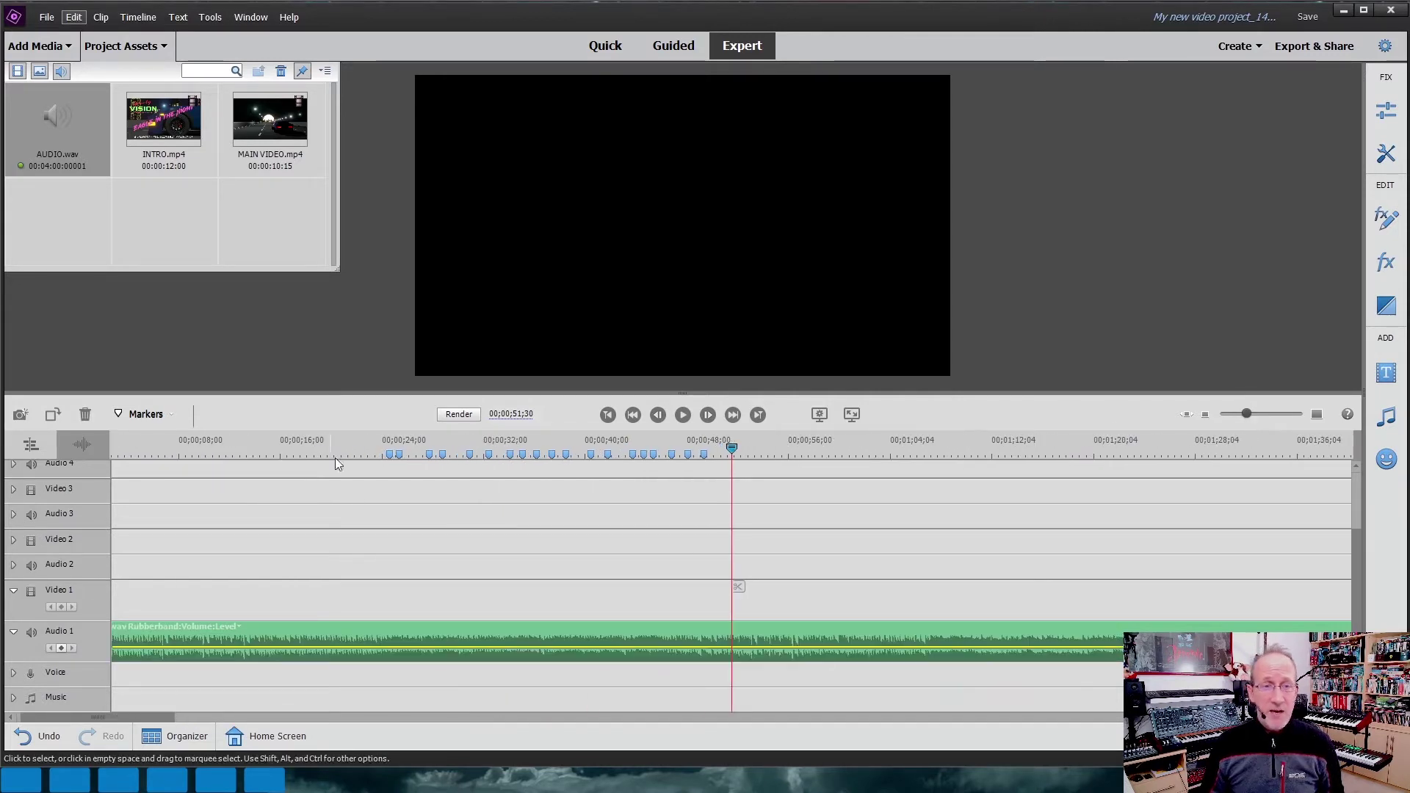
drag(1247, 416, 1254, 416)
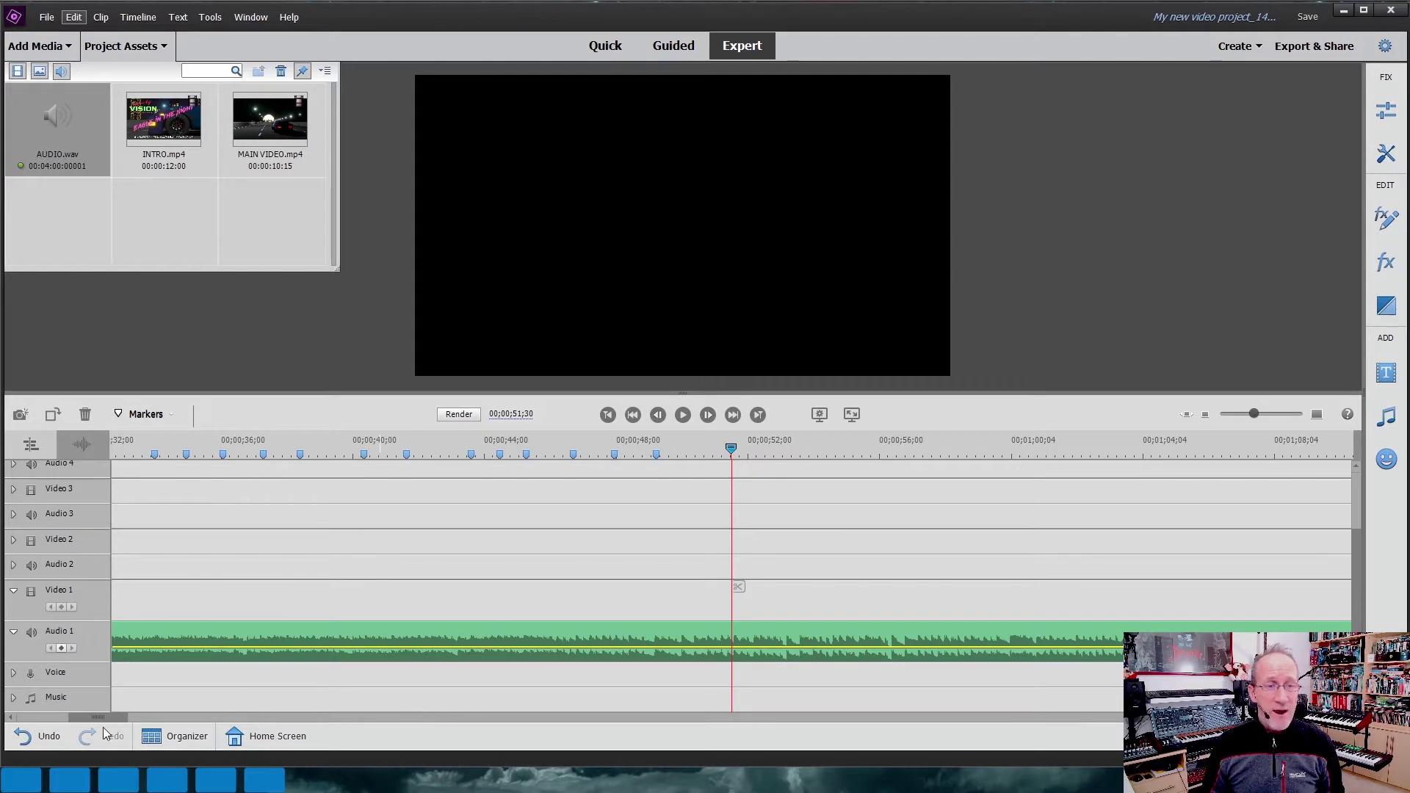
drag(114, 718, 56, 730)
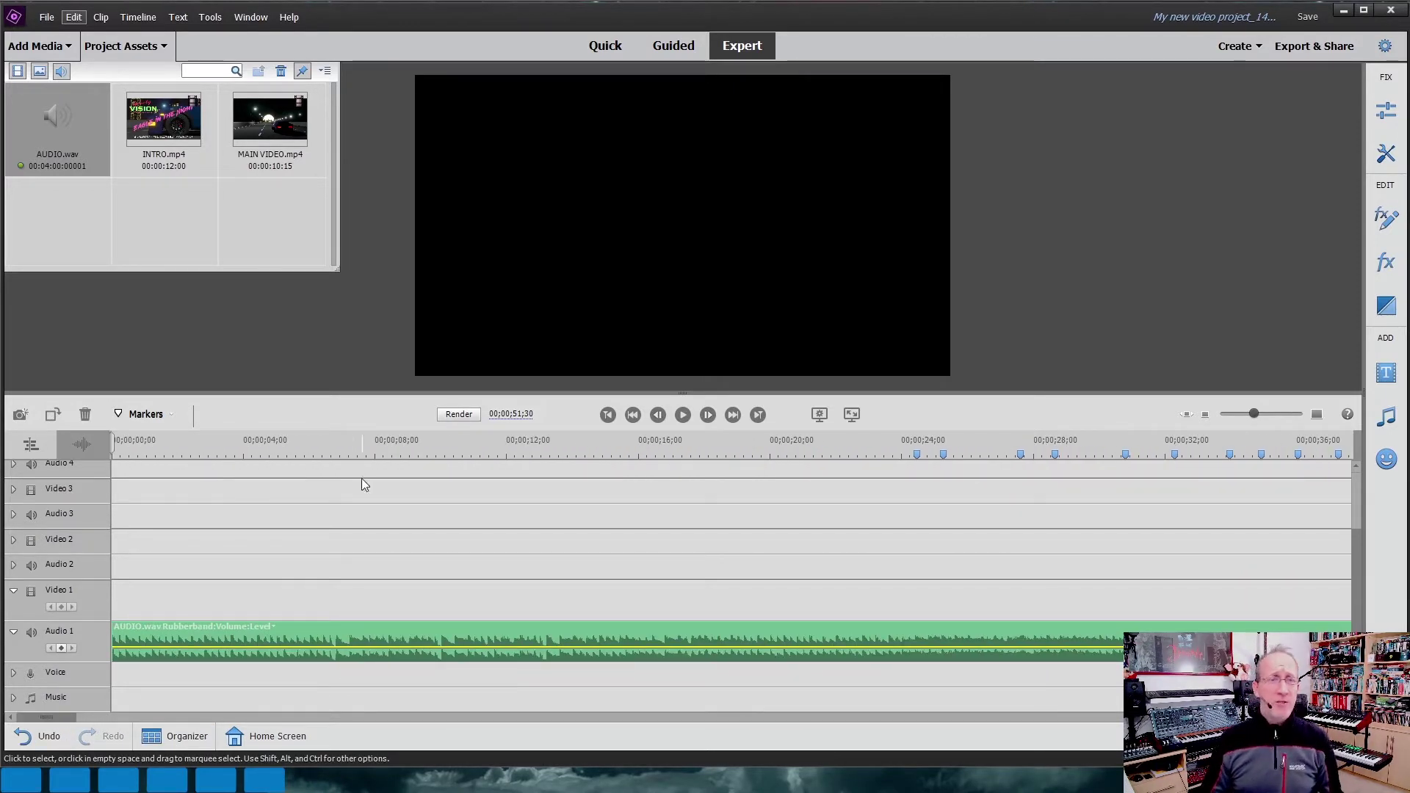
drag(159, 126, 164, 137)
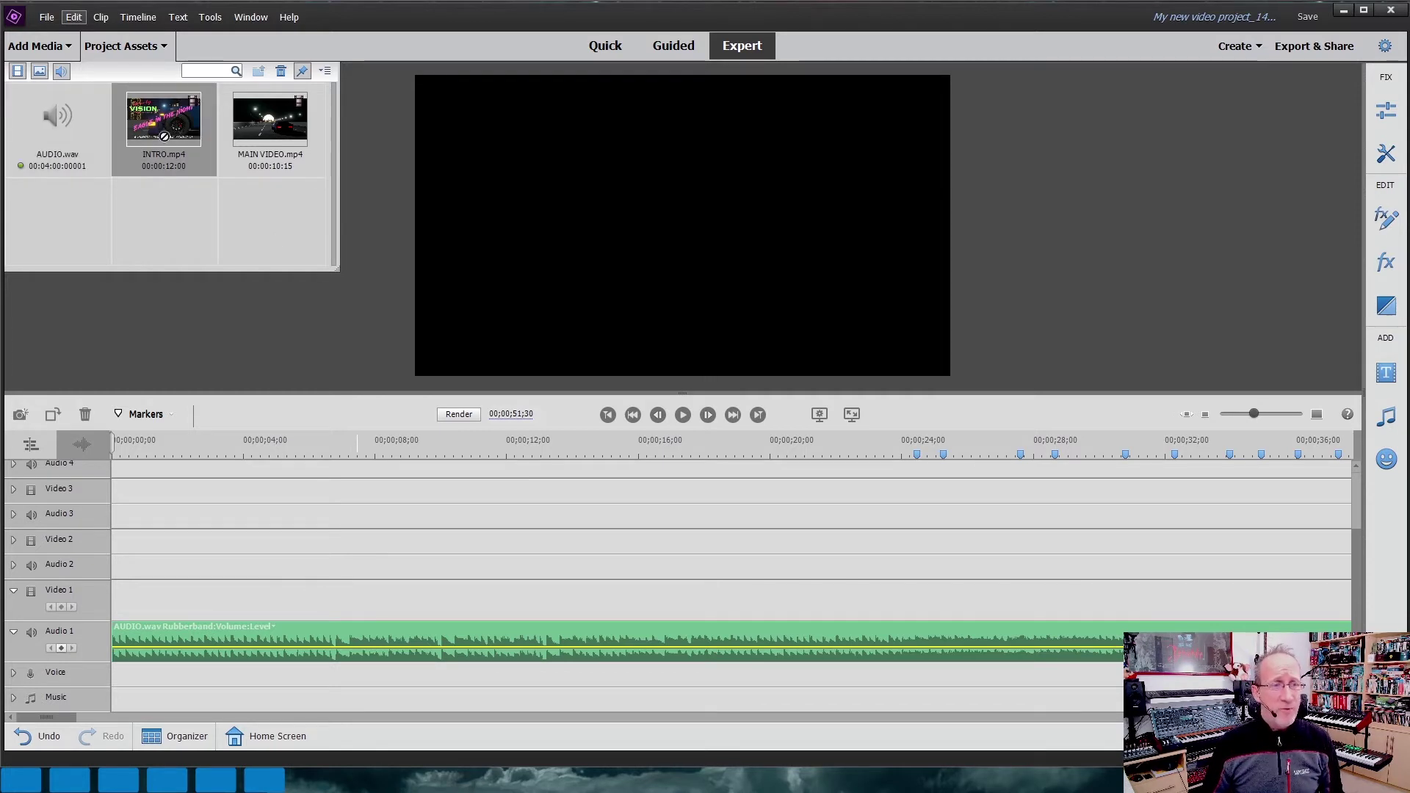
drag(162, 445, 117, 600)
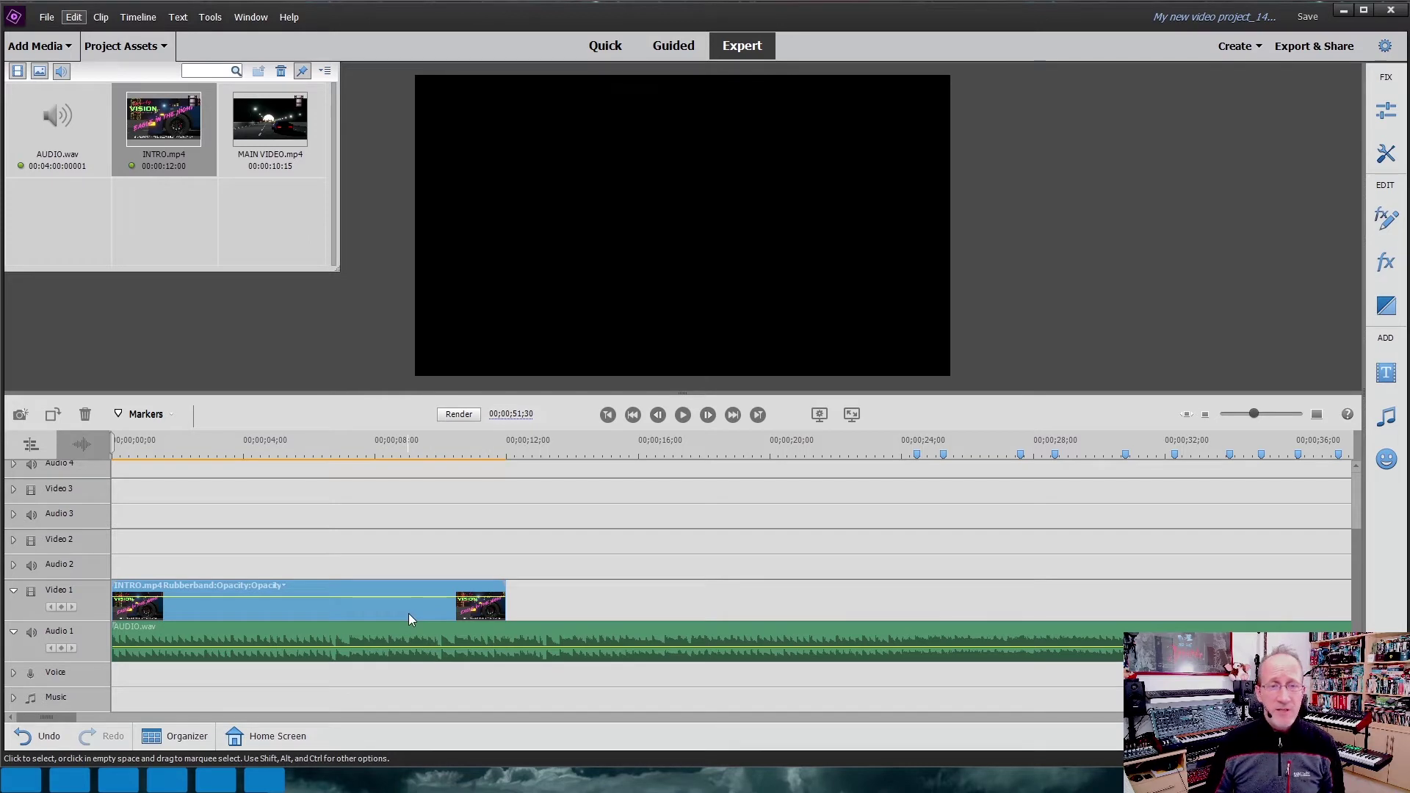
Copy the INTRO.mp4 clip on Video 1 and paste it directly after the first one at 00;00;12;00.
right_click(378, 608)
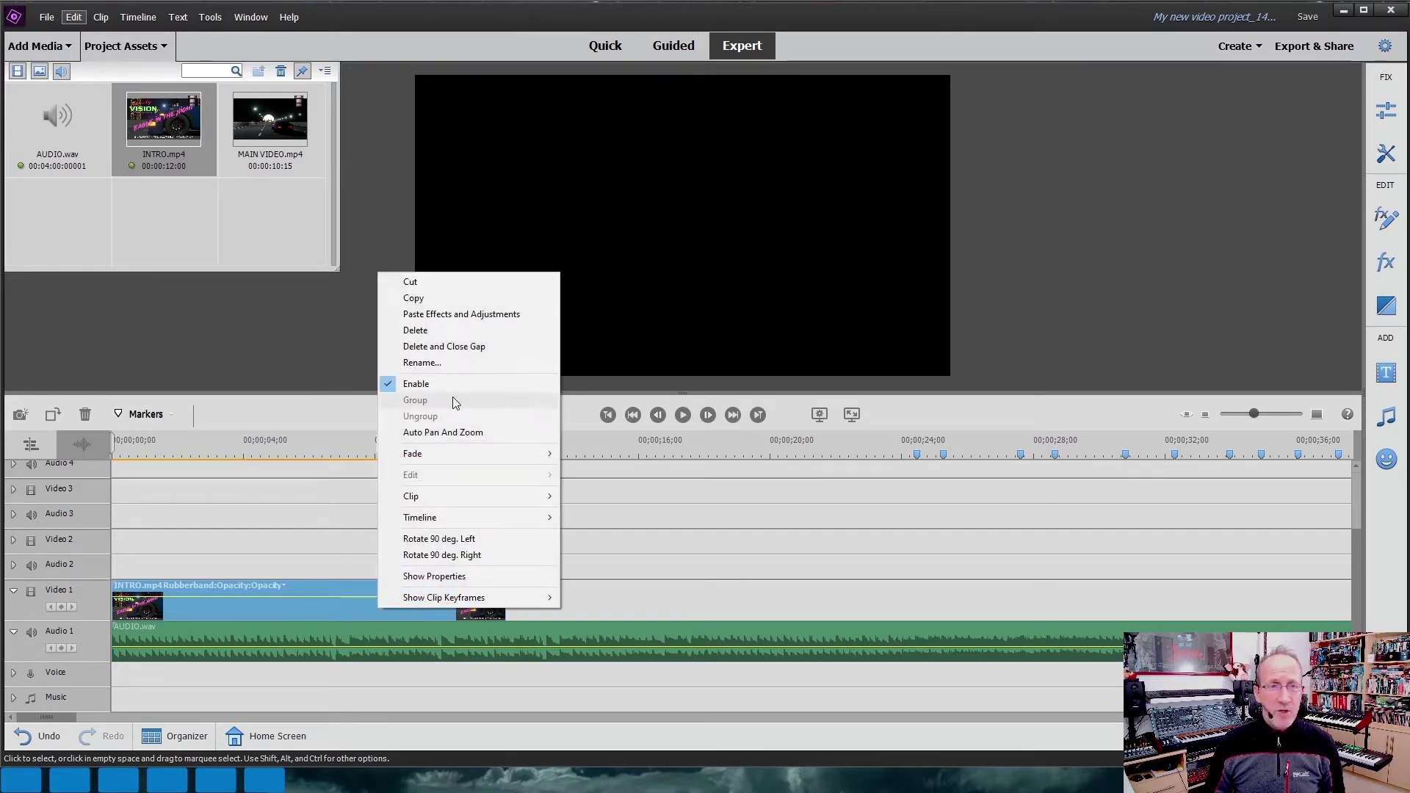
click(457, 513)
click(529, 448)
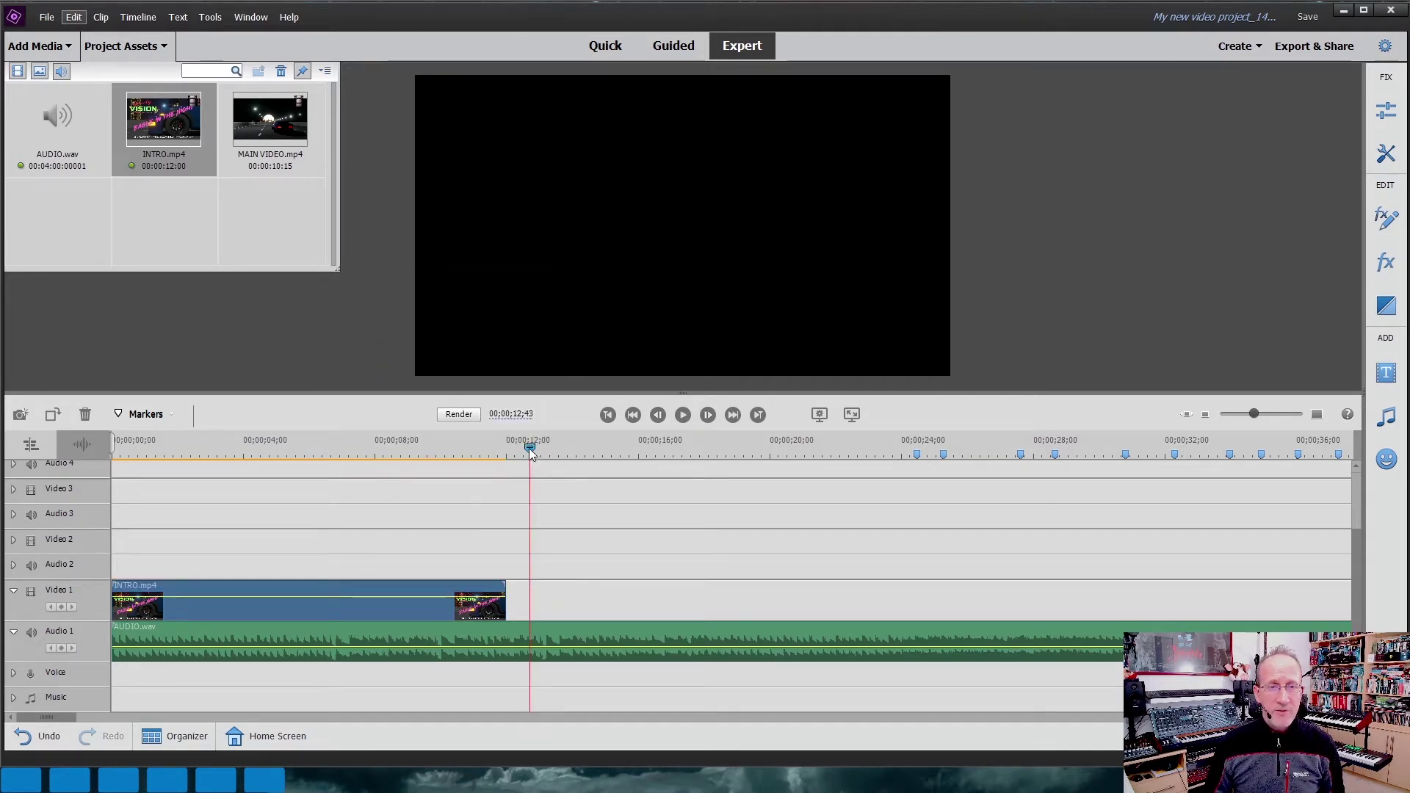
drag(529, 448, 507, 463)
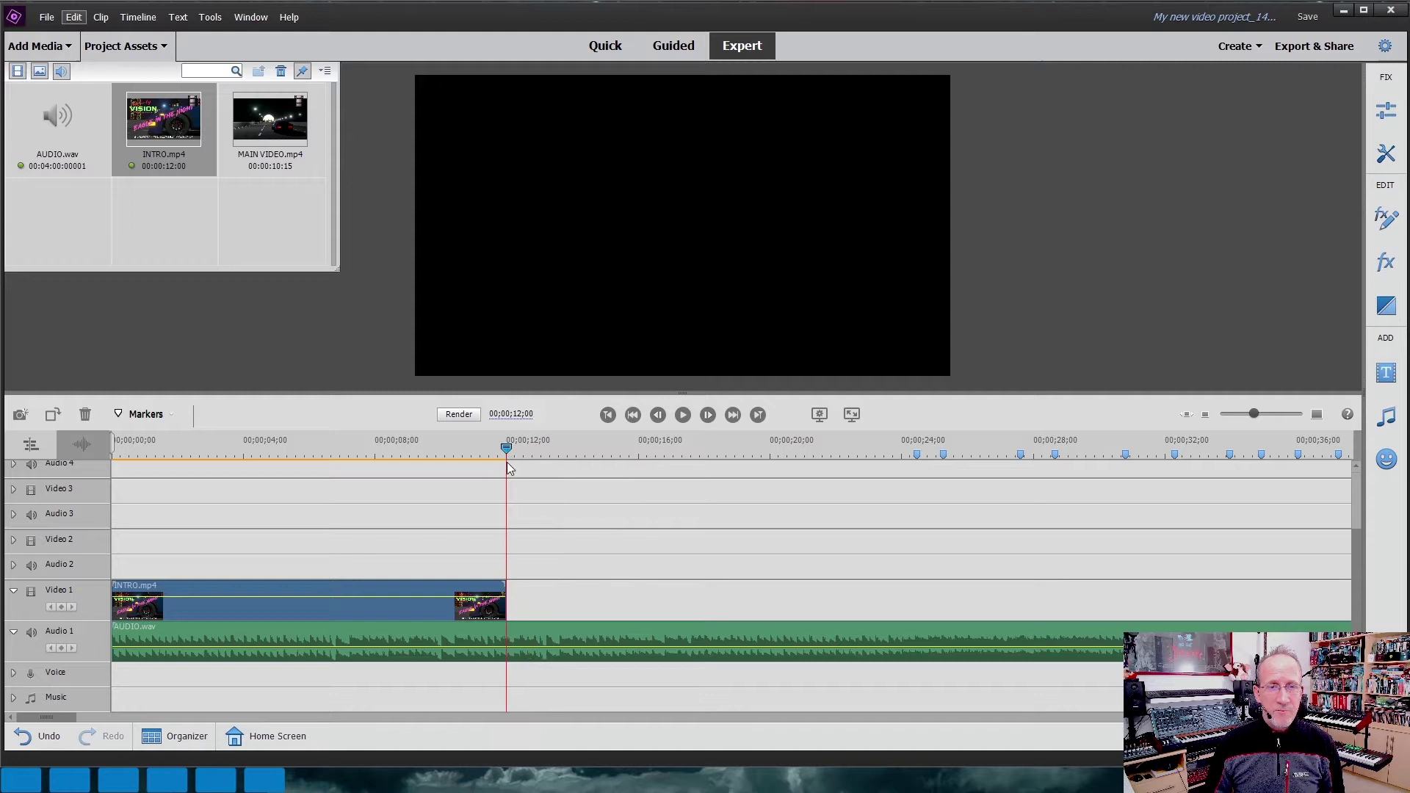
right_click(384, 602)
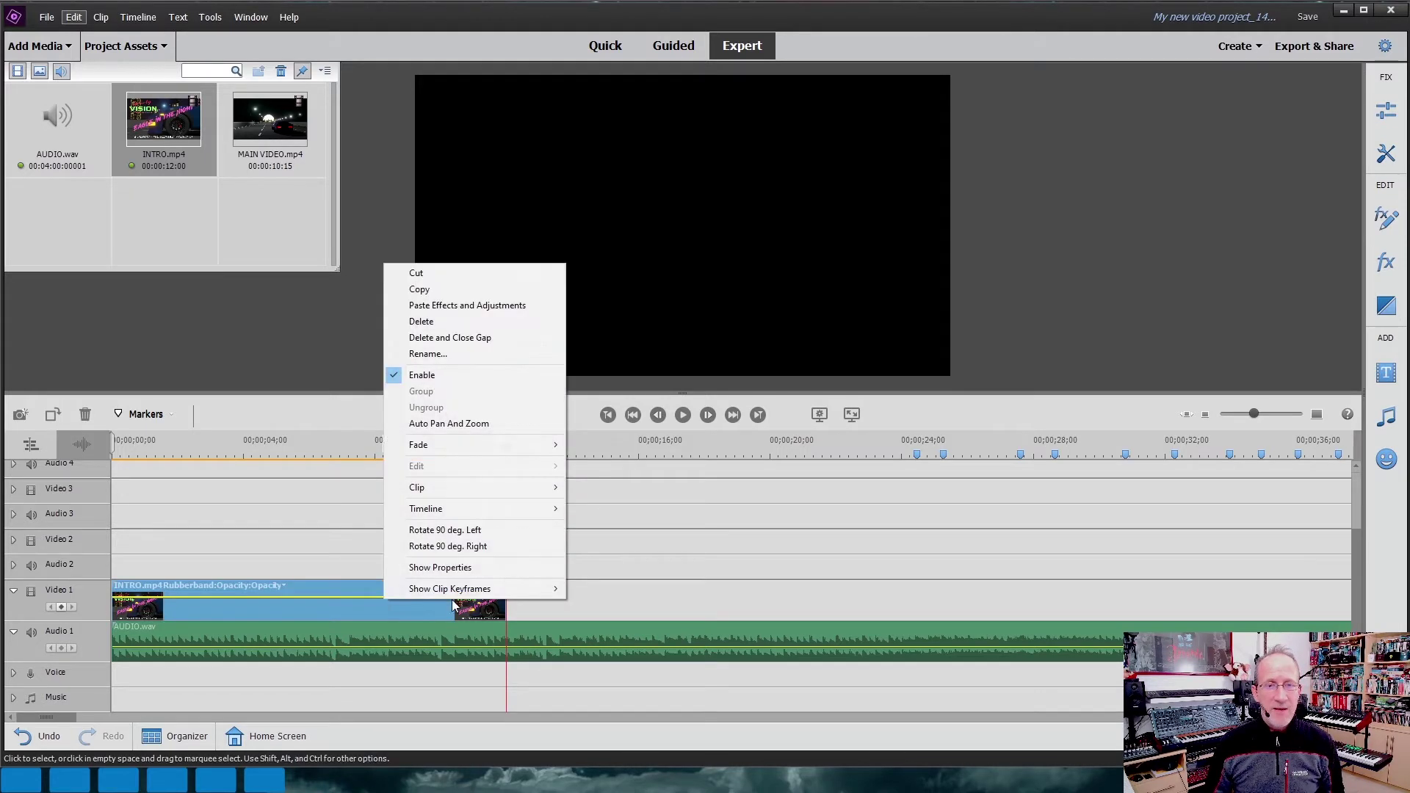
click(420, 290)
key(ctrl+v)
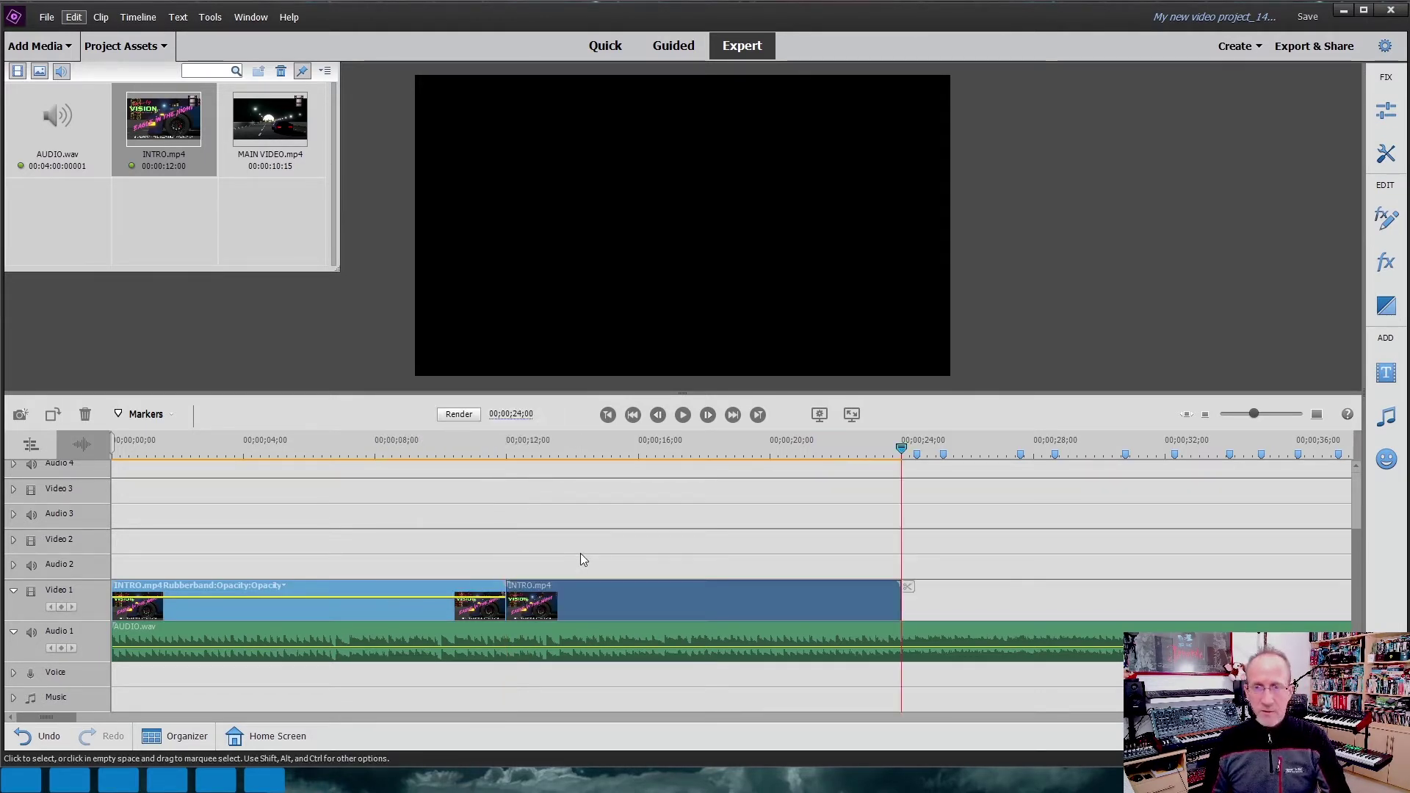
Paste another INTRO.mp4 copy at 00;00;24;00 on Video 1 and trim its end back to the first timeline marker.
click(712, 601)
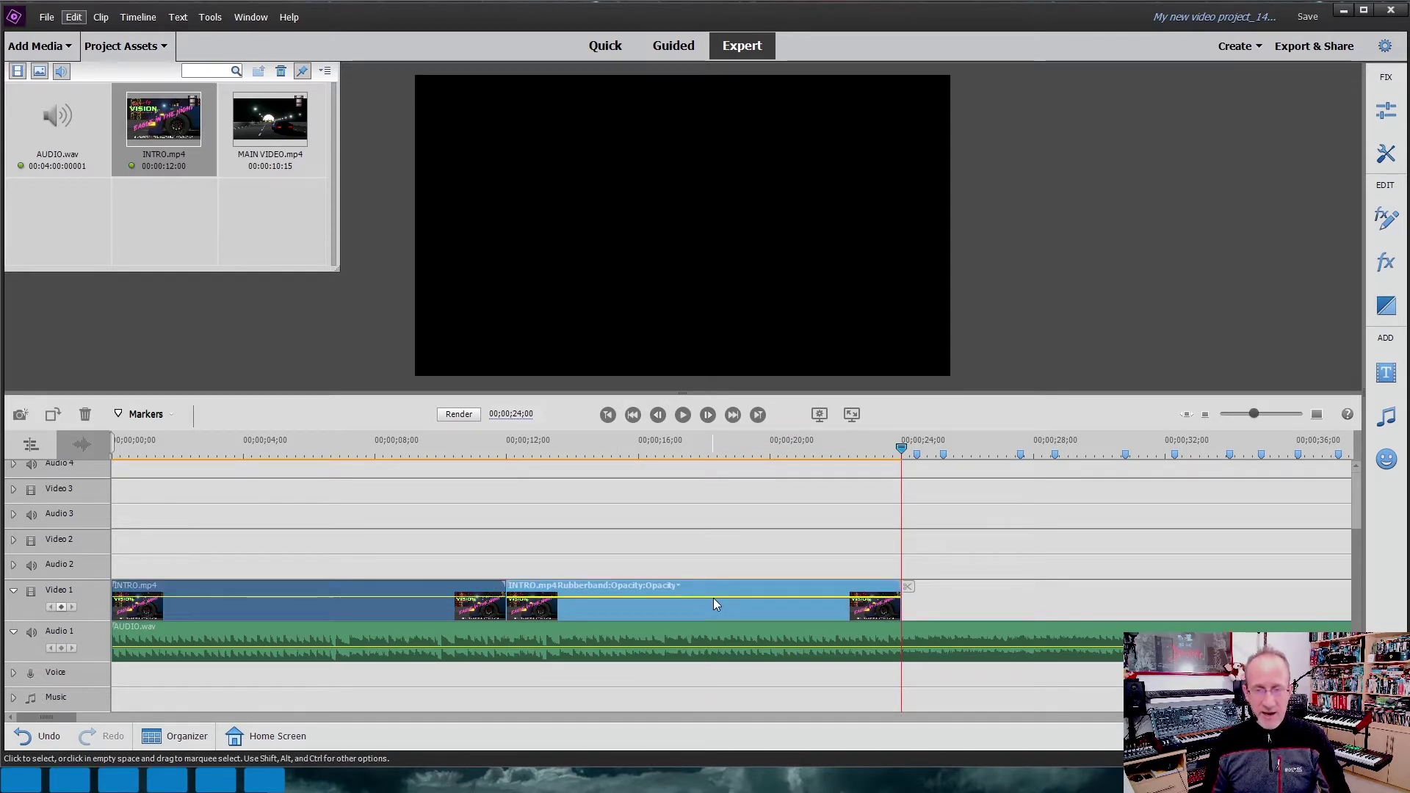
key(ctrl+v)
drag(1299, 617, 920, 617)
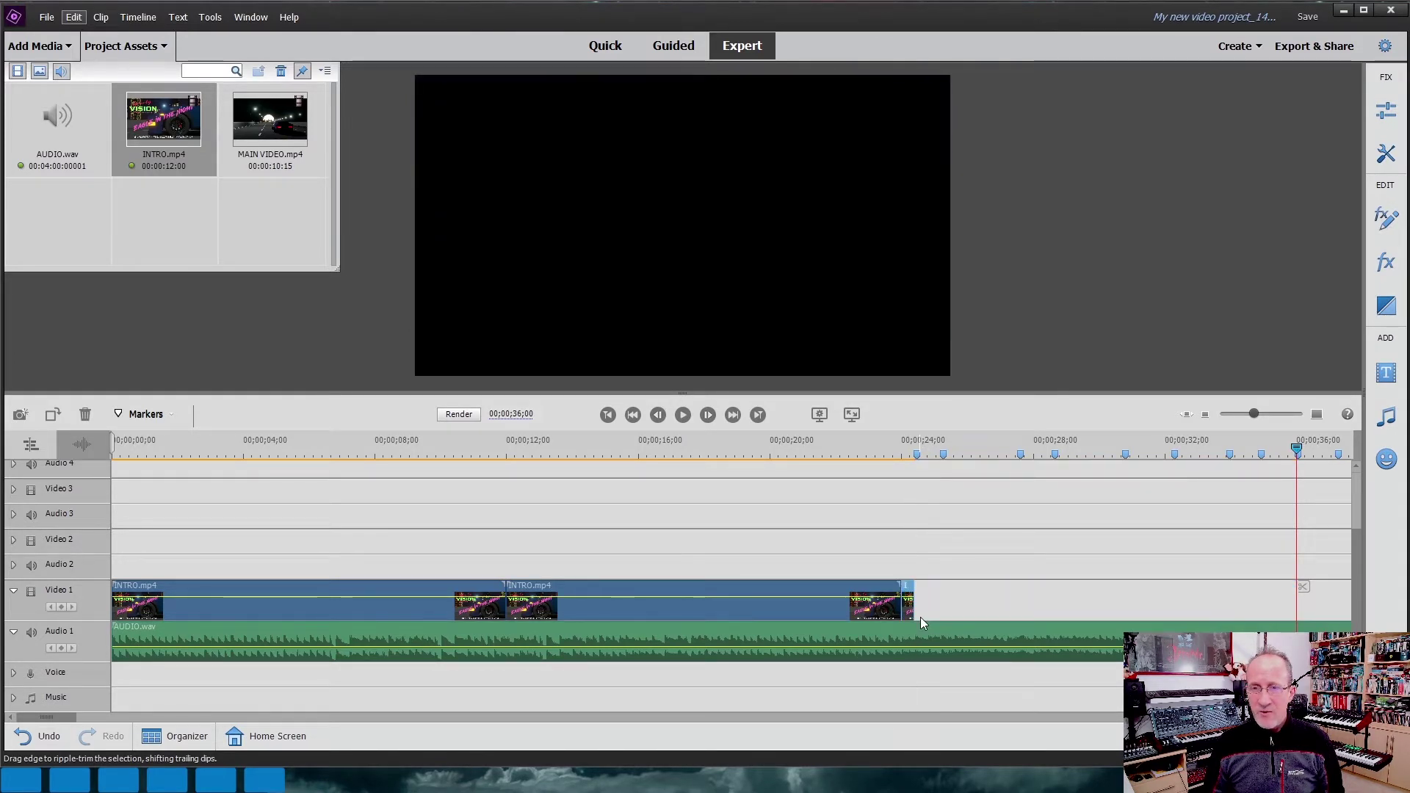
Play back the intro section from the start of the timeline to check the repeated clips with the audio.
click(116, 442)
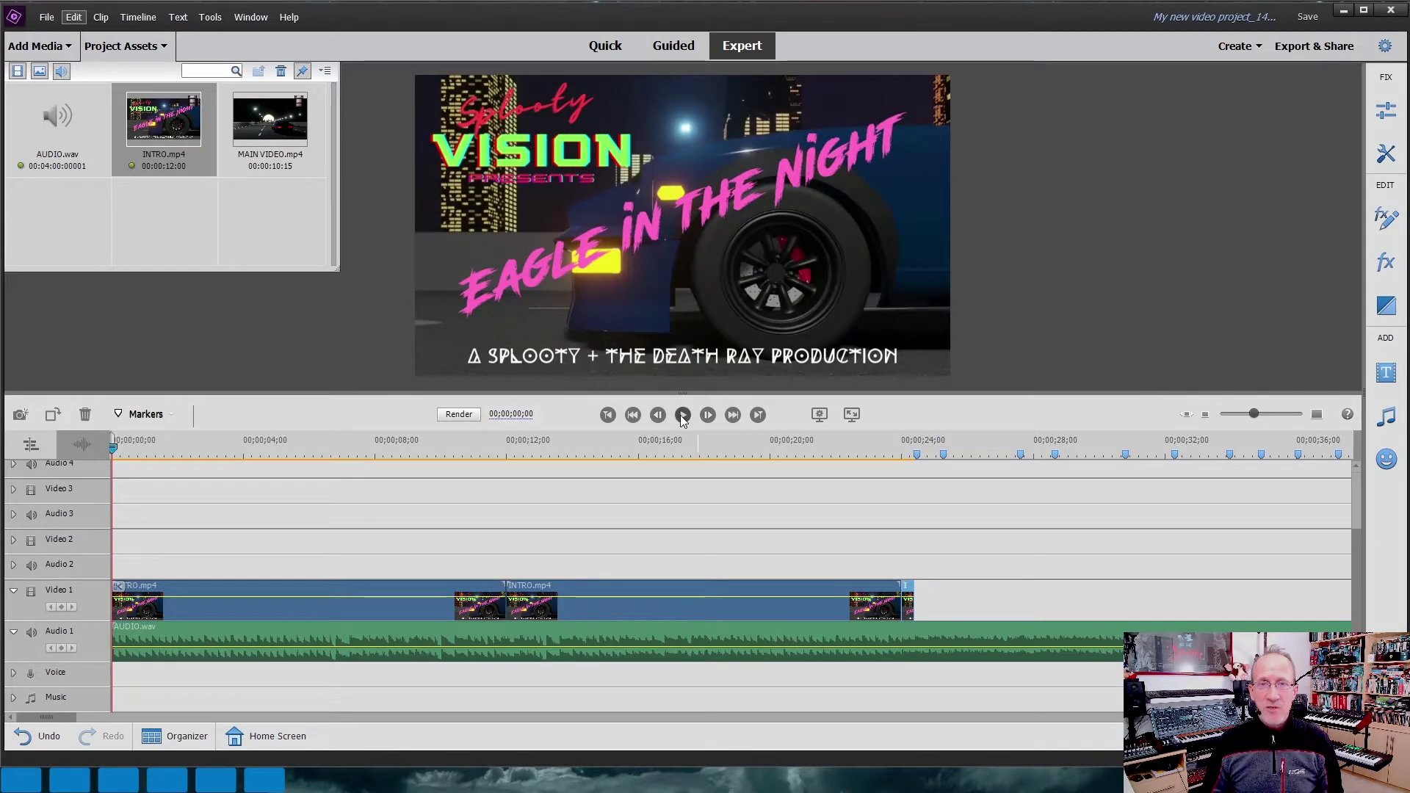
click(682, 416)
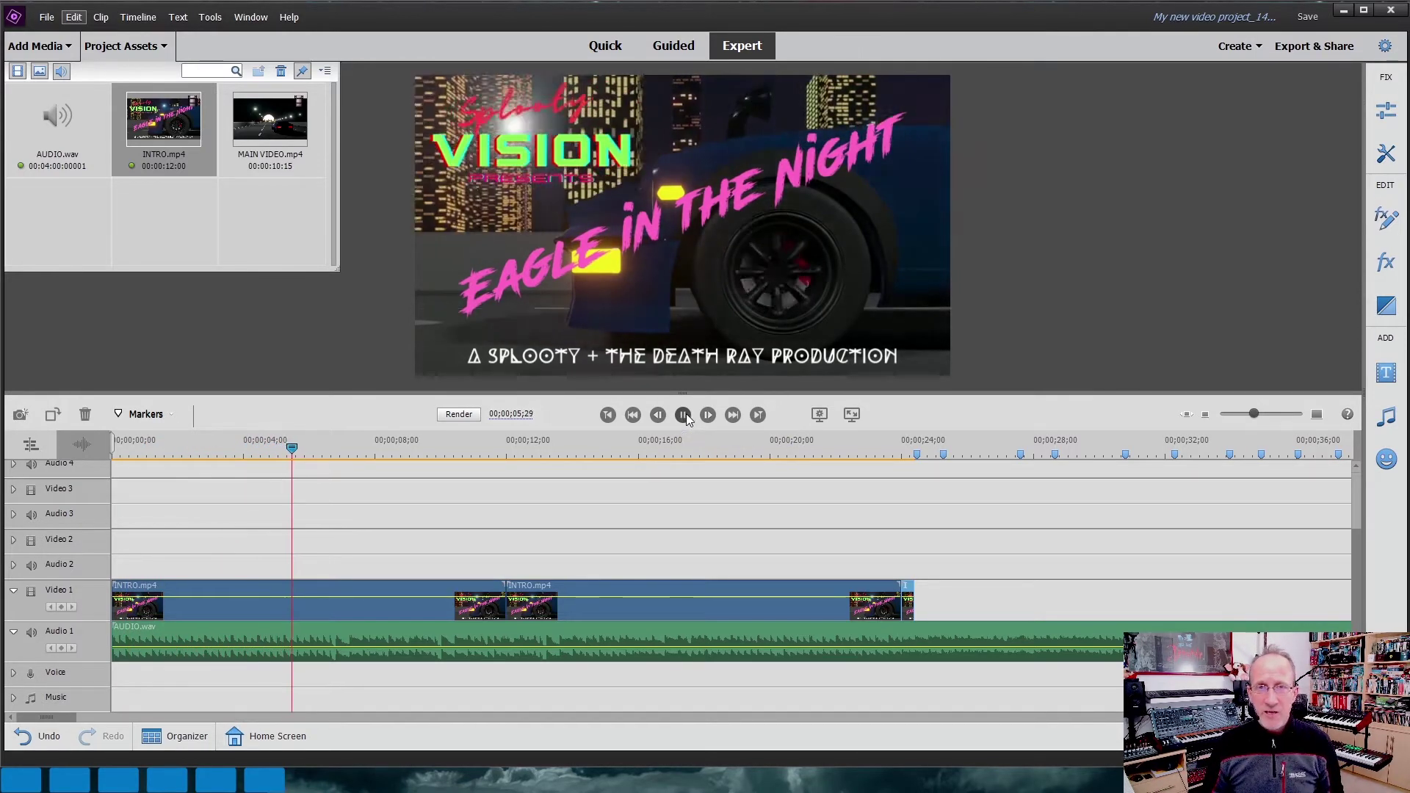
click(684, 416)
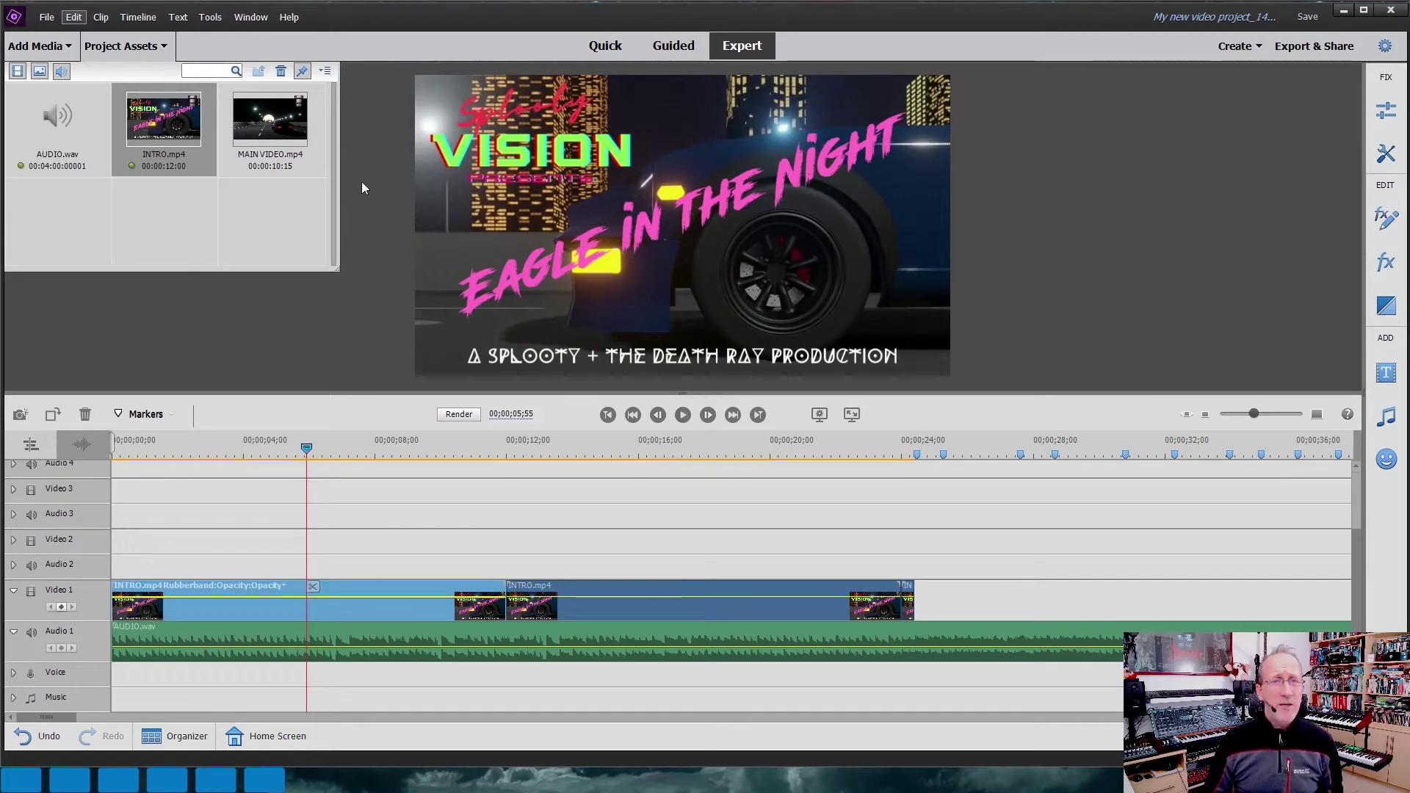
Place the MAIN VIDEO.mp4 clip on Video 1 directly after the last INTRO.mp4 clip, starting at the first timeline marker.
click(263, 130)
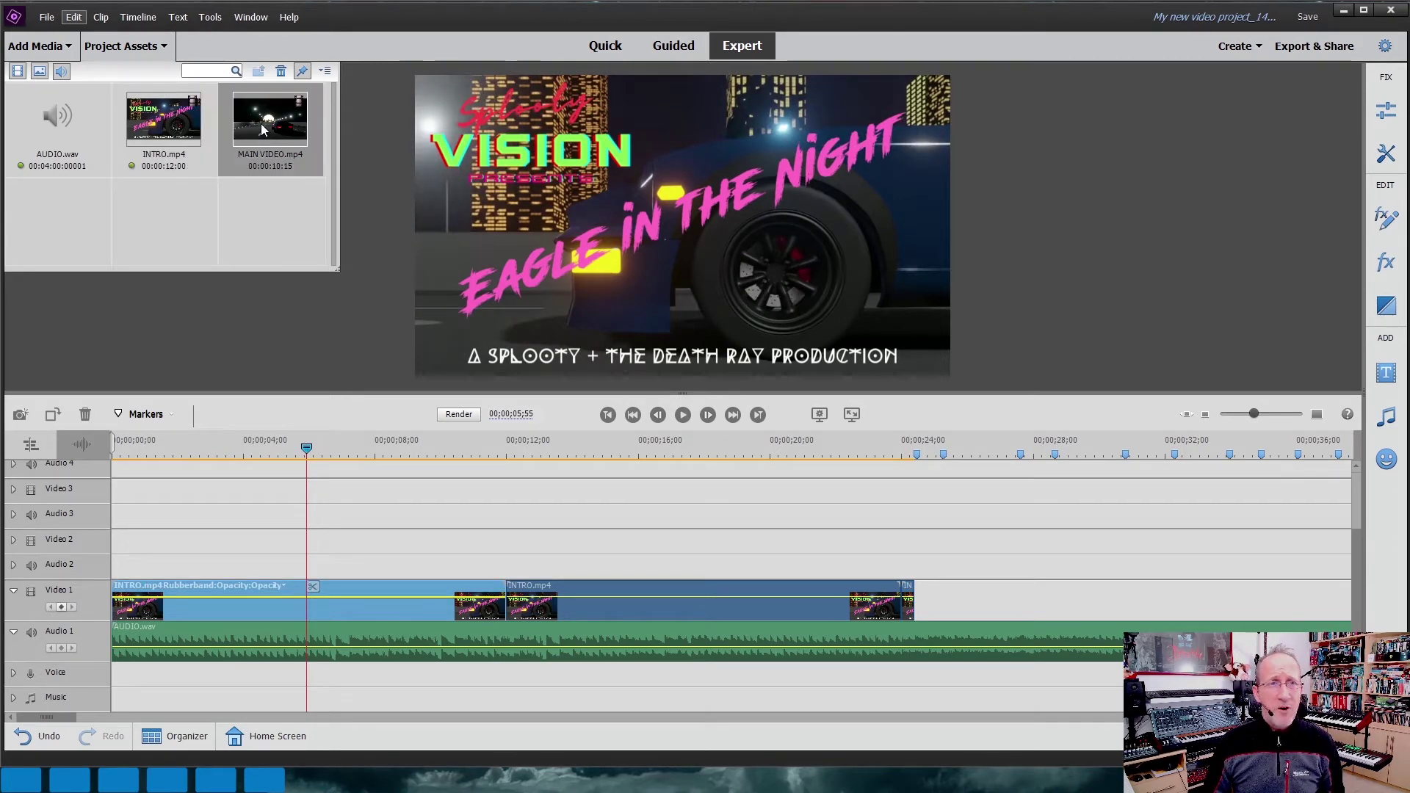
drag(479, 319, 919, 638)
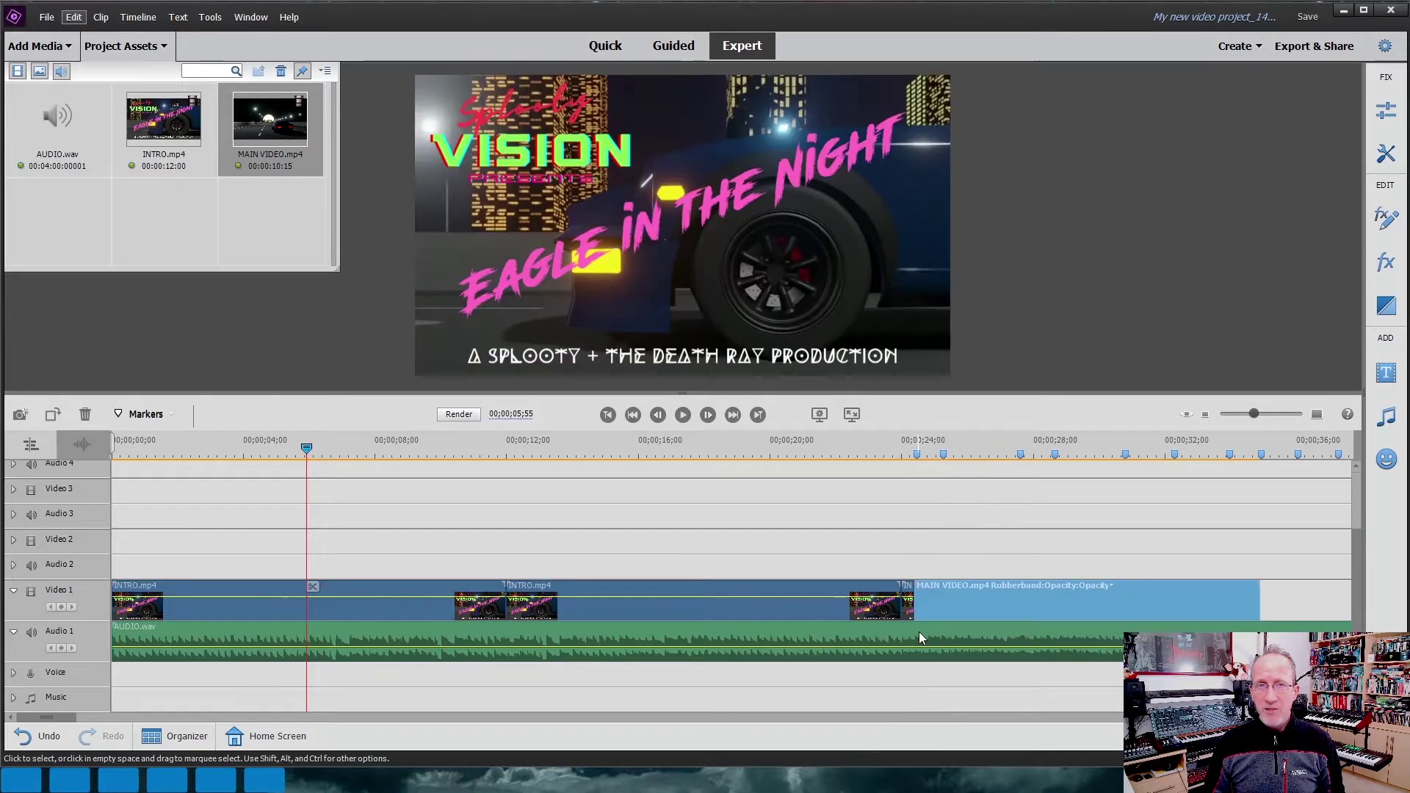
Move the playhead to the end of the MAIN VIDEO.mp4 clip at 00;00;34;52 and copy that clip.
drag(51, 716, 87, 720)
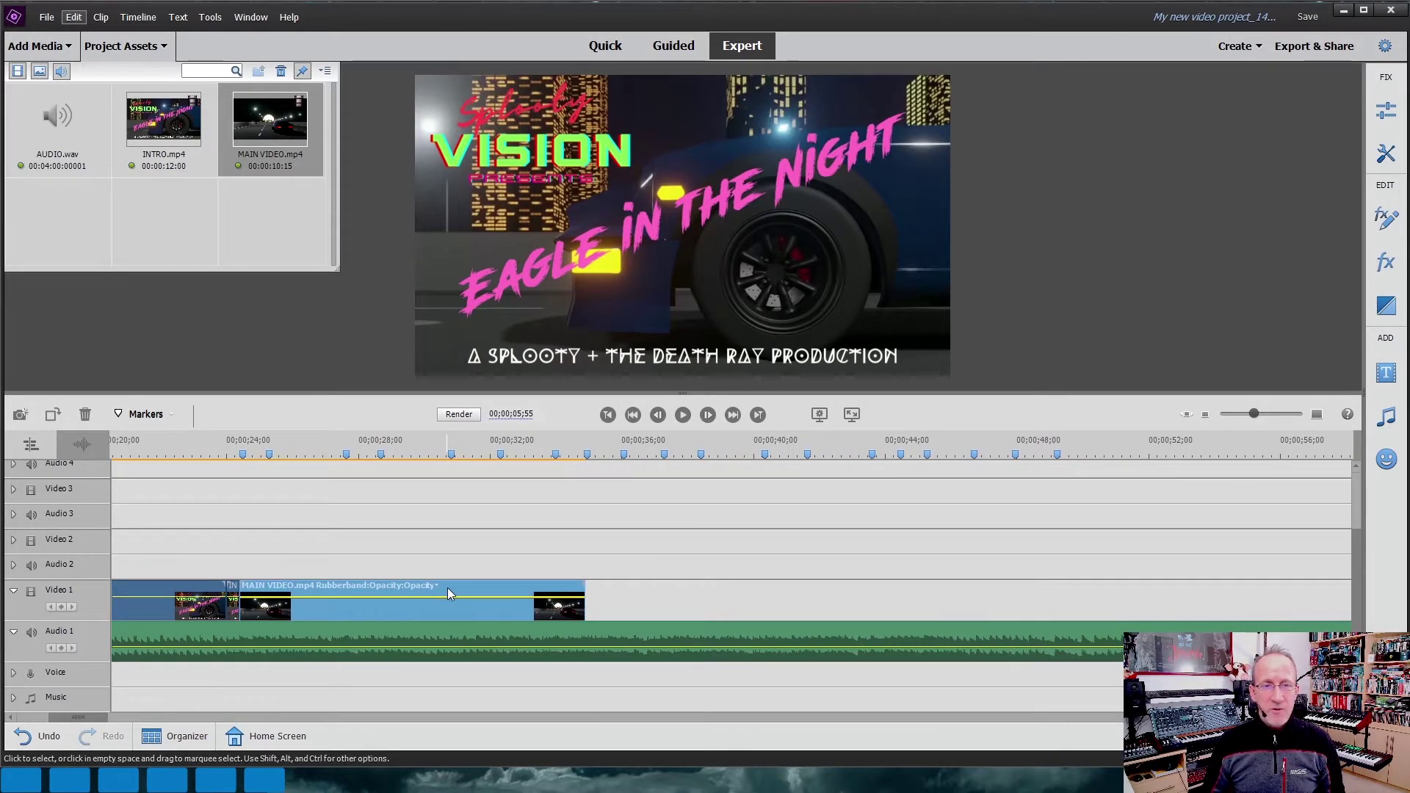
right_click(447, 587)
click(436, 491)
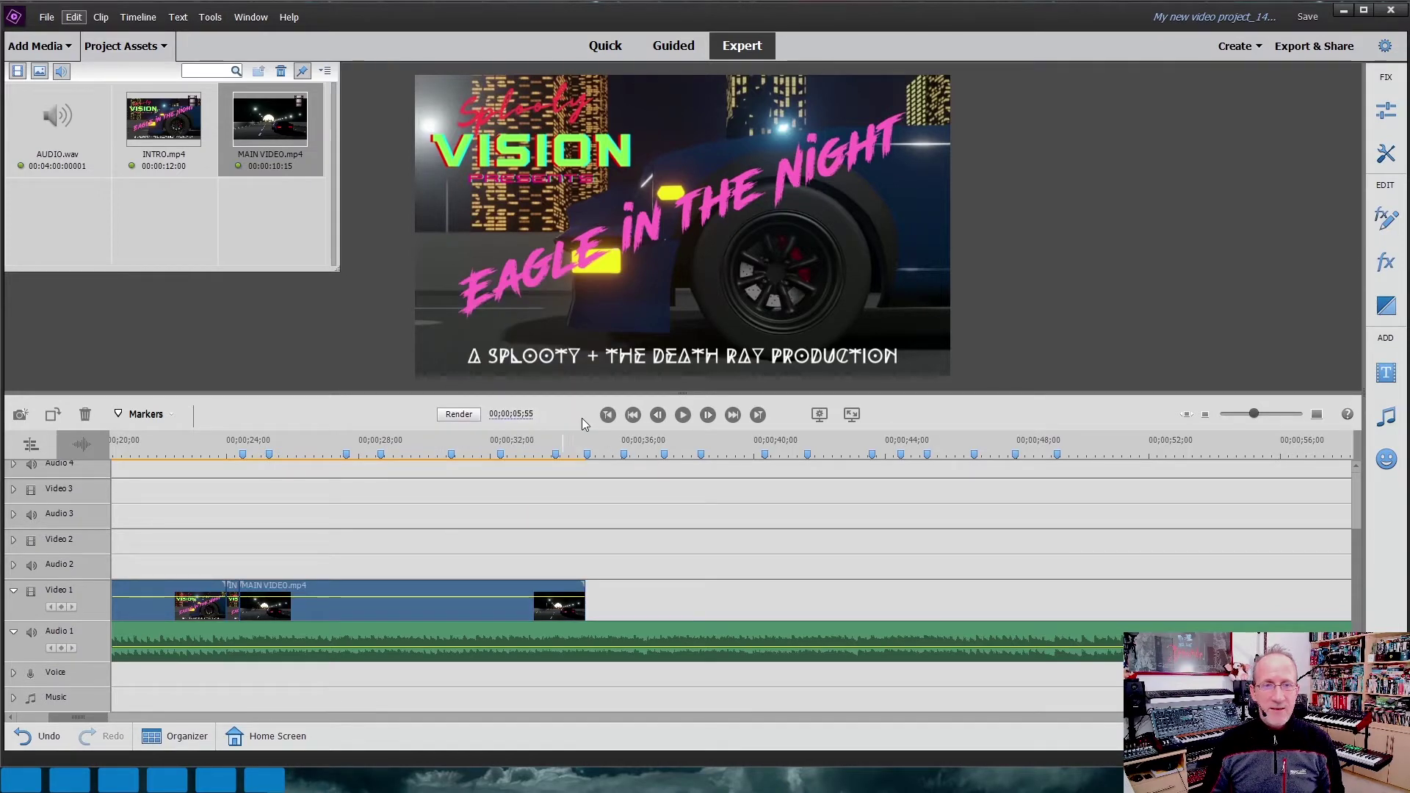
drag(567, 454, 585, 449)
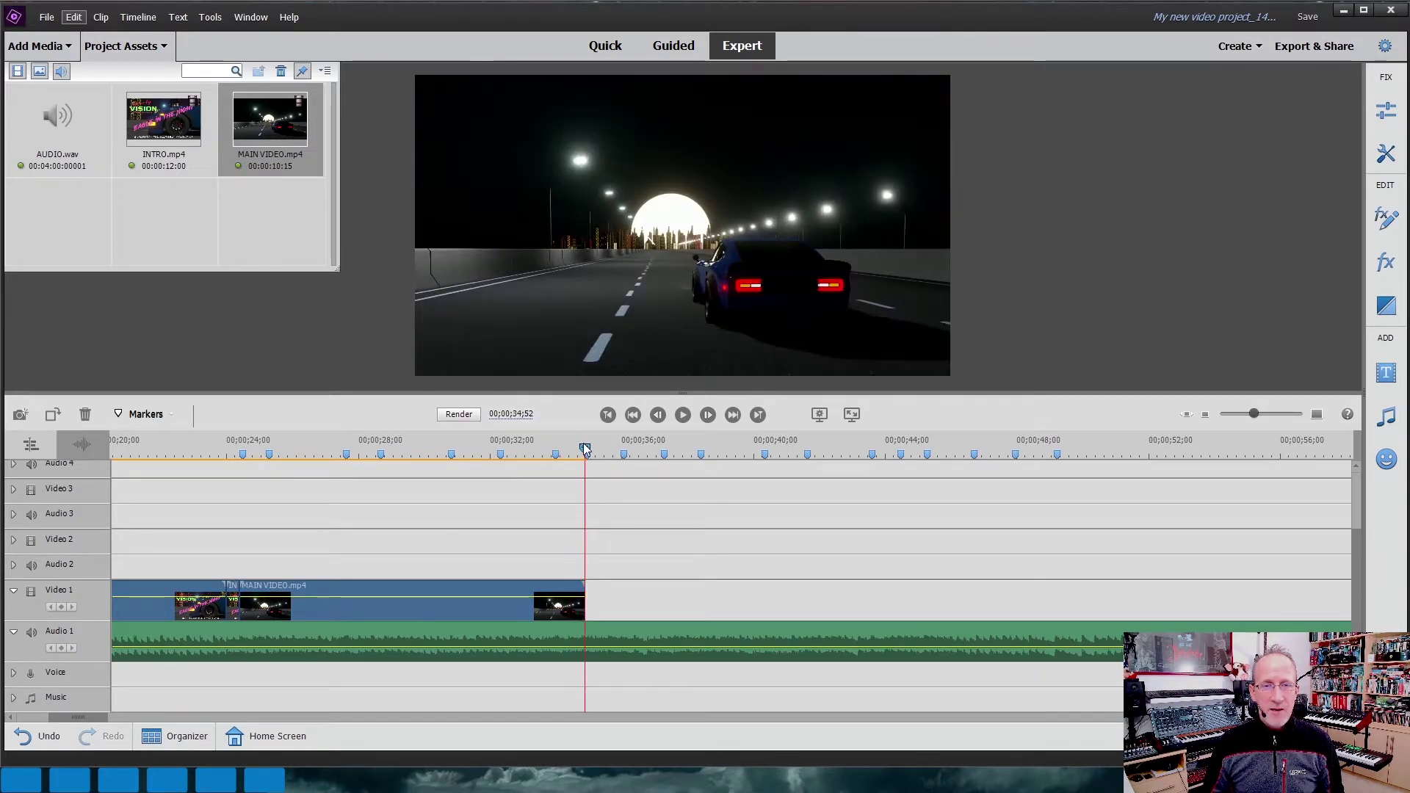
right_click(505, 602)
click(537, 293)
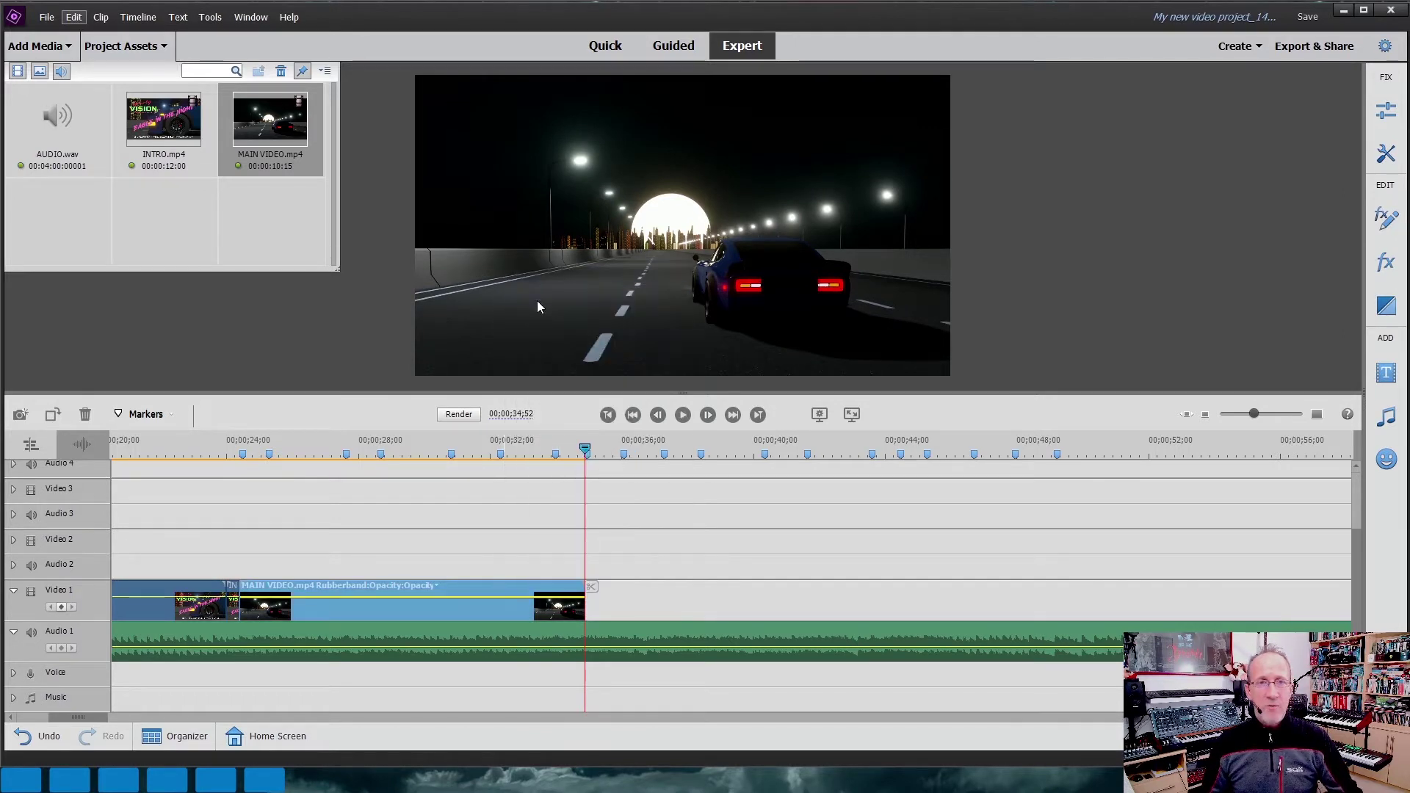
Paste MAIN VIDEO.mp4 copies back to back on Video 1 until they extend past the end of the audio.
key(ctrl+v)
key(ctrl+v)
key(ctrl+v)
key(ctrl+v)
key(ctrl+v)
key(ctrl+v)
key(ctrl+v)
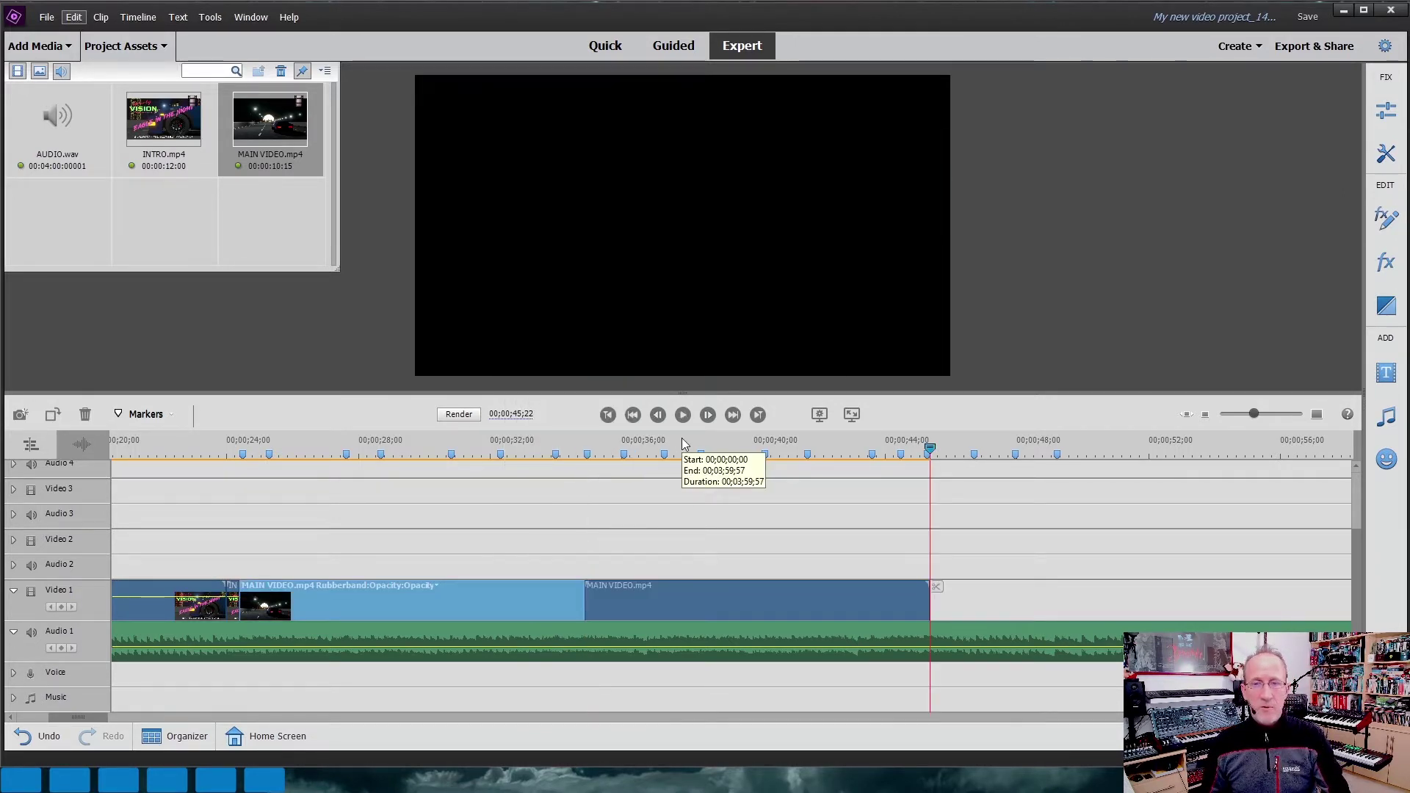
key(ctrl+v)
key(ctrl+v)
key(ctrl+v)
key(ctrl+v)
key(ctrl+v)
key(ctrl+v)
key(ctrl+v)
key(ctrl+v)
key(ctrl+v)
key(ctrl+v)
key(ctrl+v)
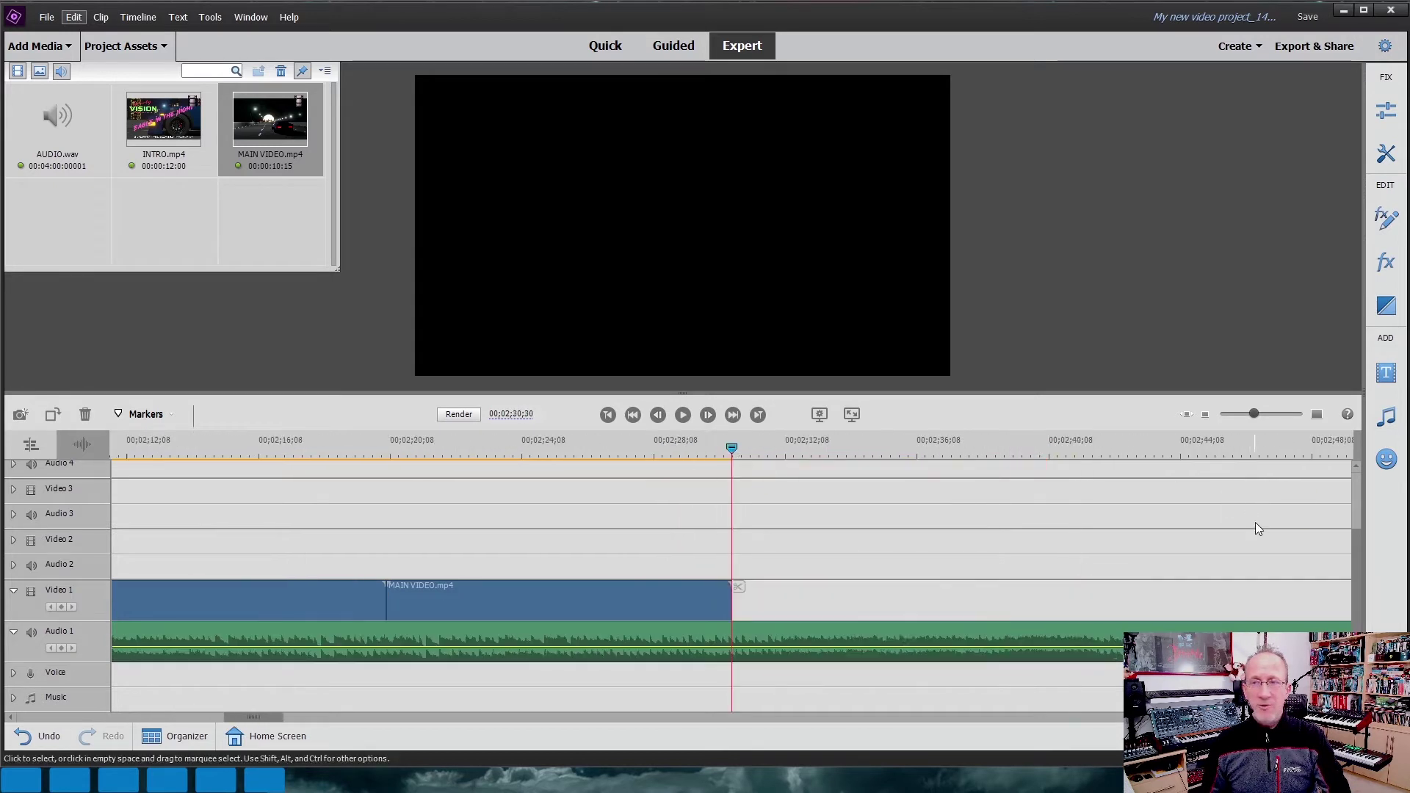
key(ctrl+v)
key(ctrl+v)
key(ctrl+v)
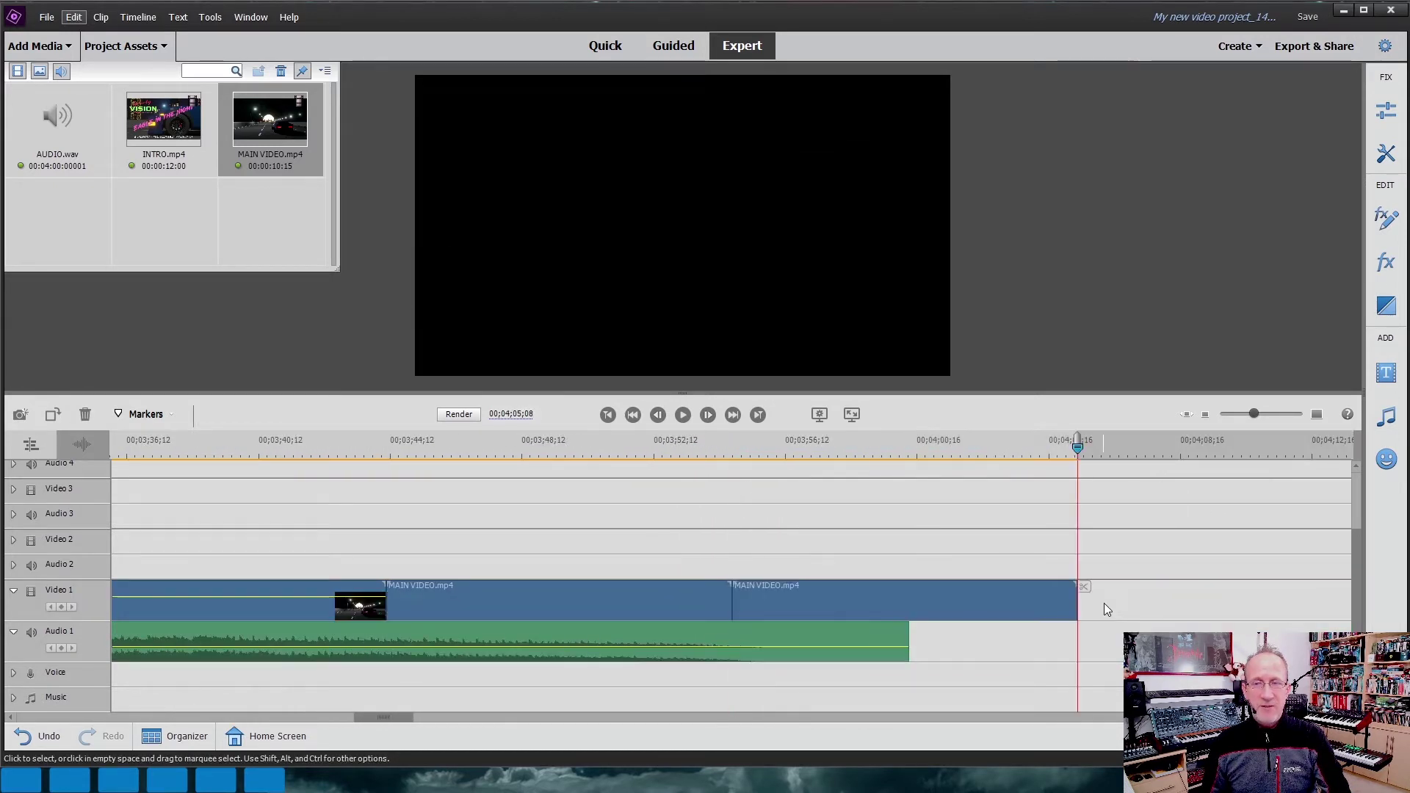
Delete the surplus last MAIN VIDEO.mp4 copy and trim the end of the preceding one back to the end of the audio.
click(586, 607)
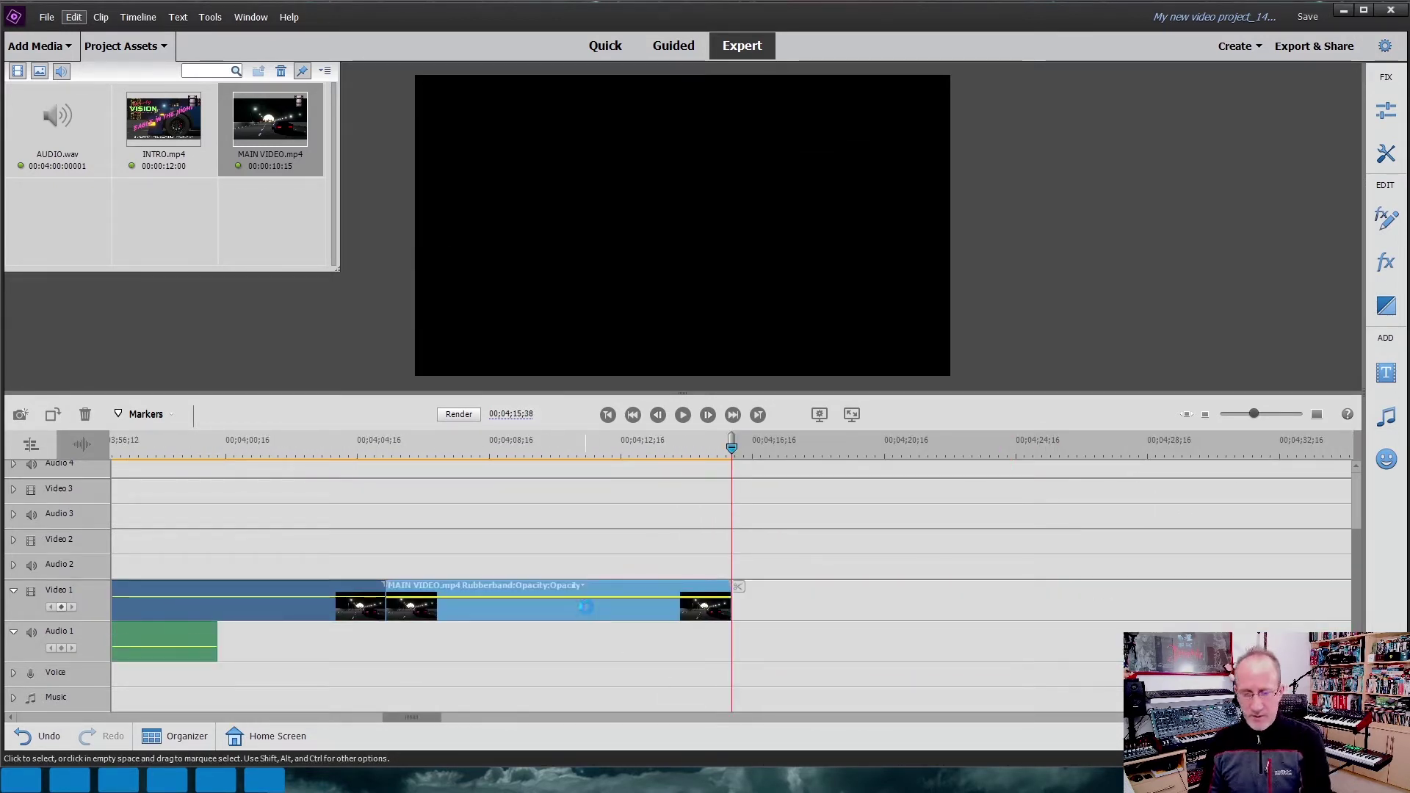
key(Delete)
drag(384, 606, 218, 607)
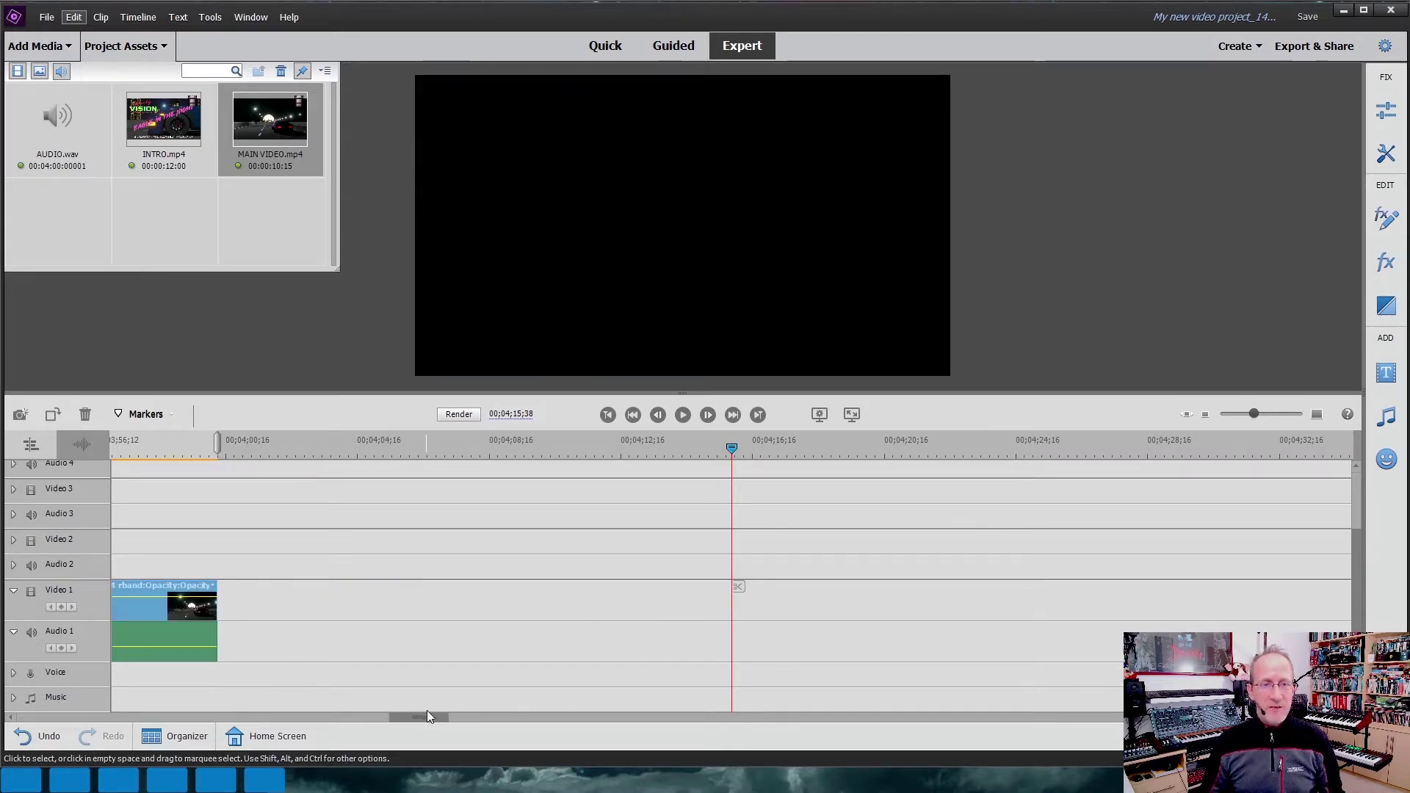
Play back the change from the intro to the main video, starting from 00;00;23;43.
drag(428, 716, 41, 749)
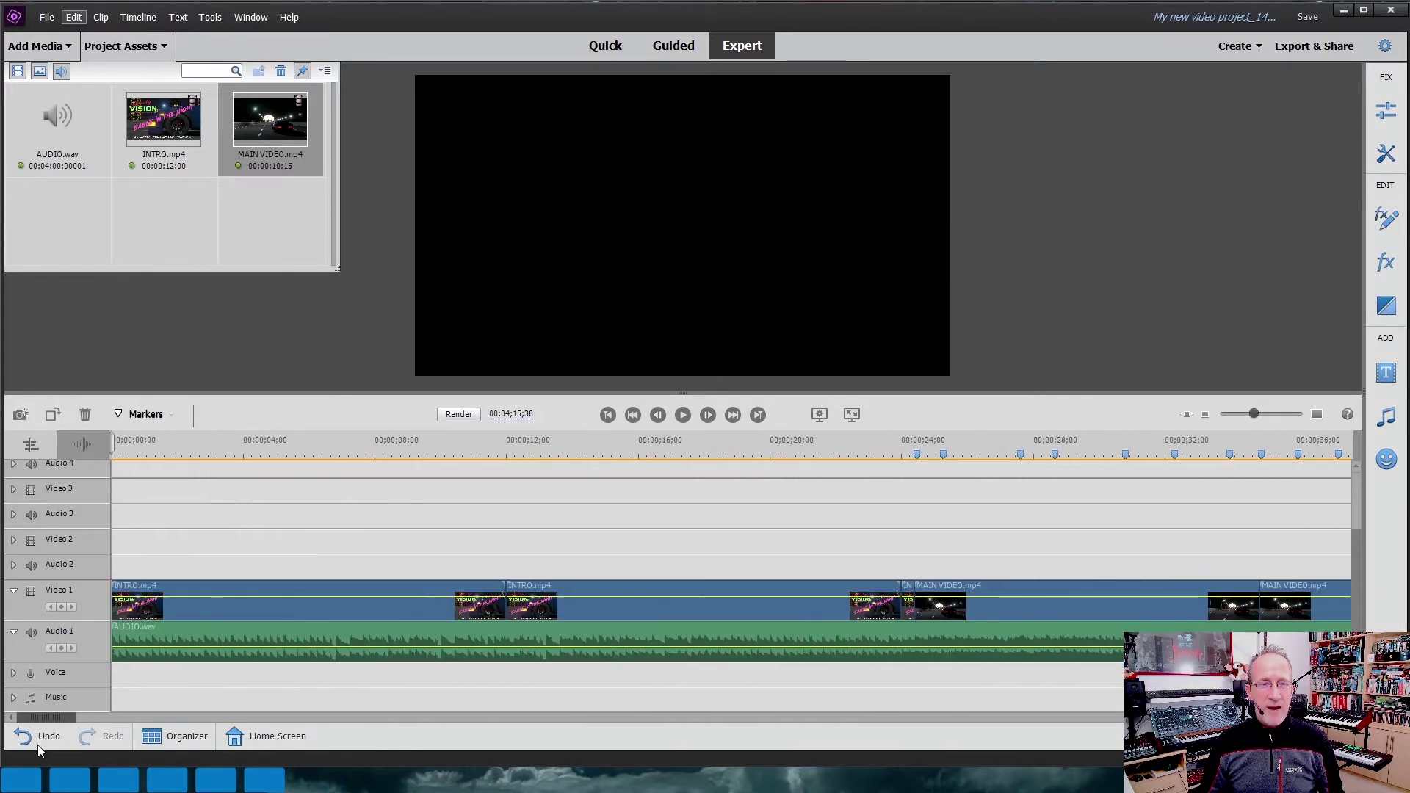
click(893, 451)
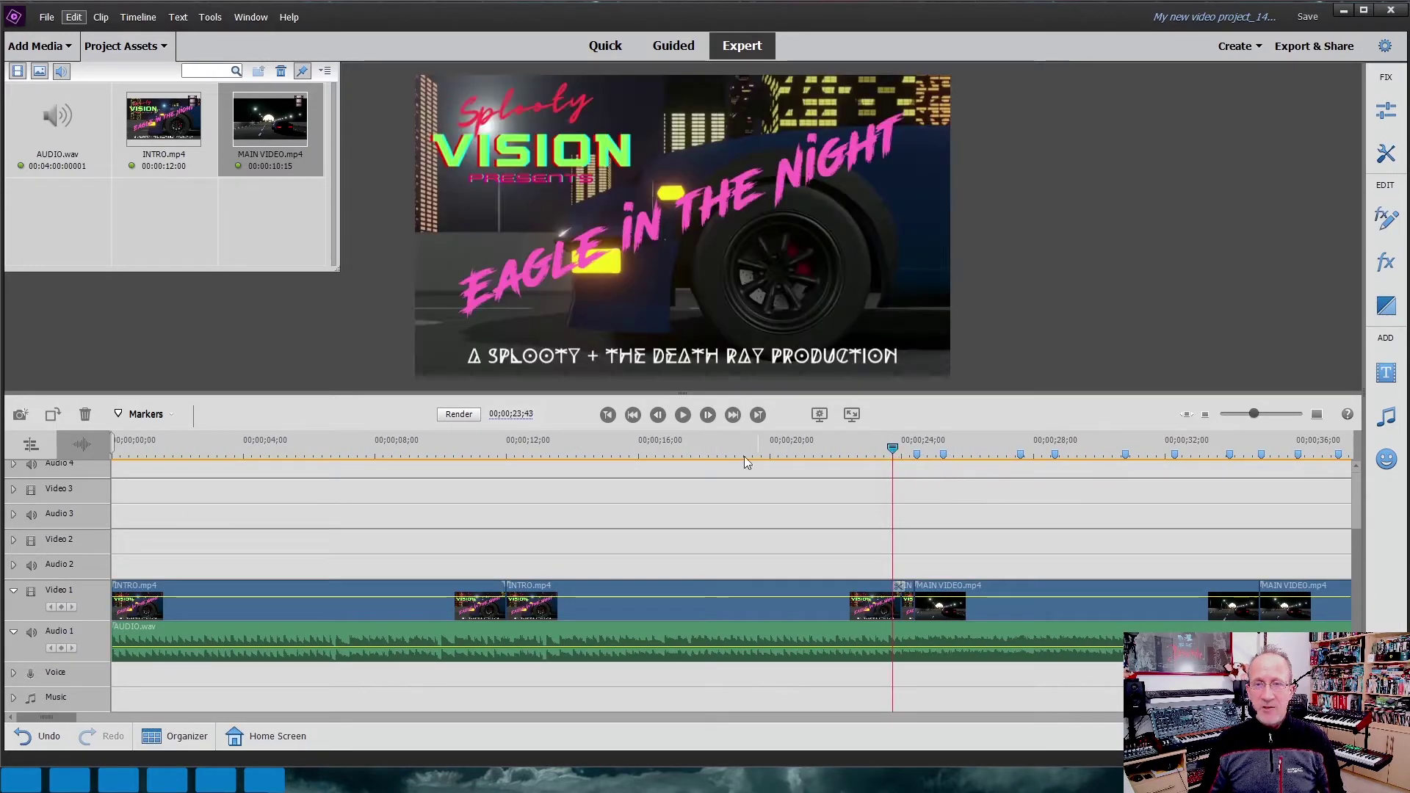
click(683, 416)
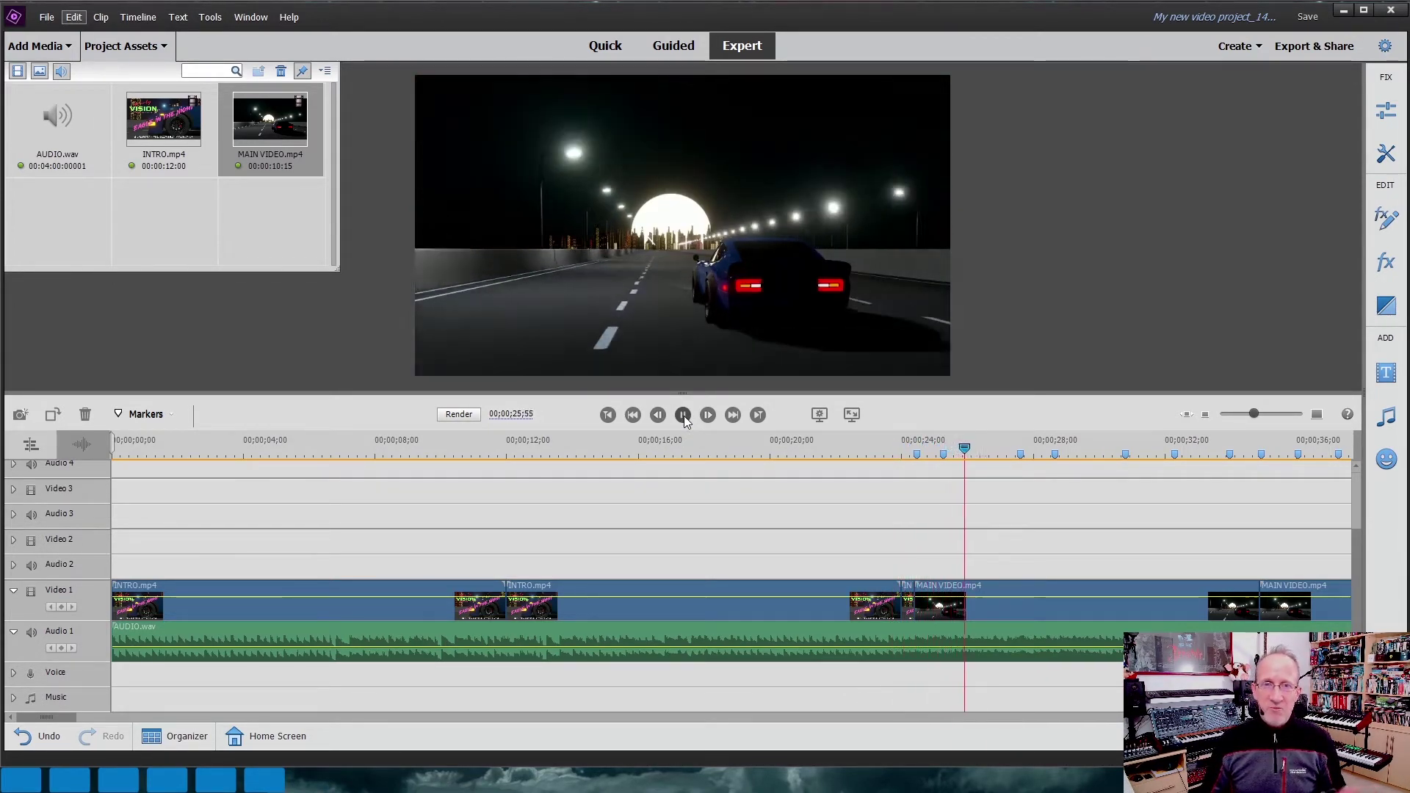
click(683, 416)
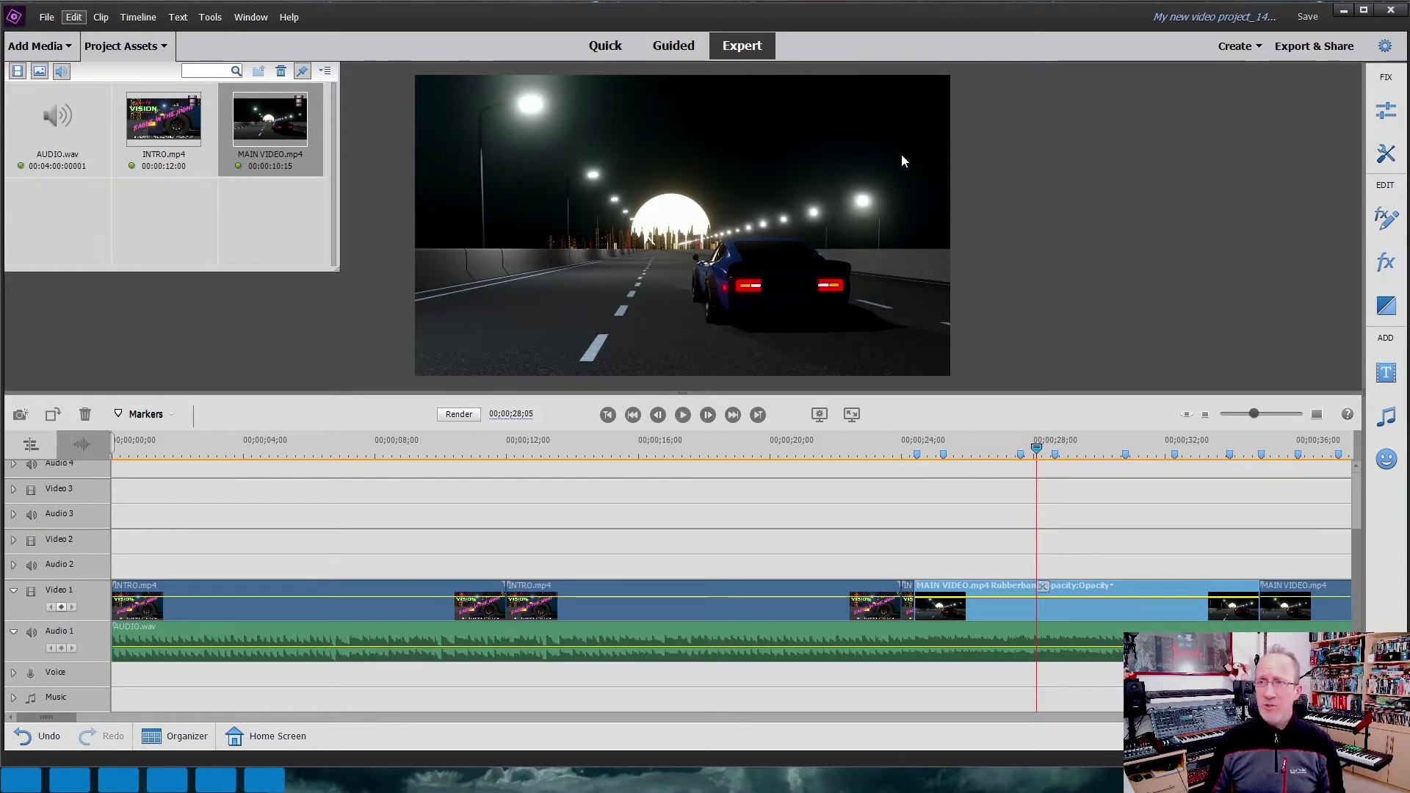
Show the General category of the Classic Titles and select the Default Text title.
click(1386, 373)
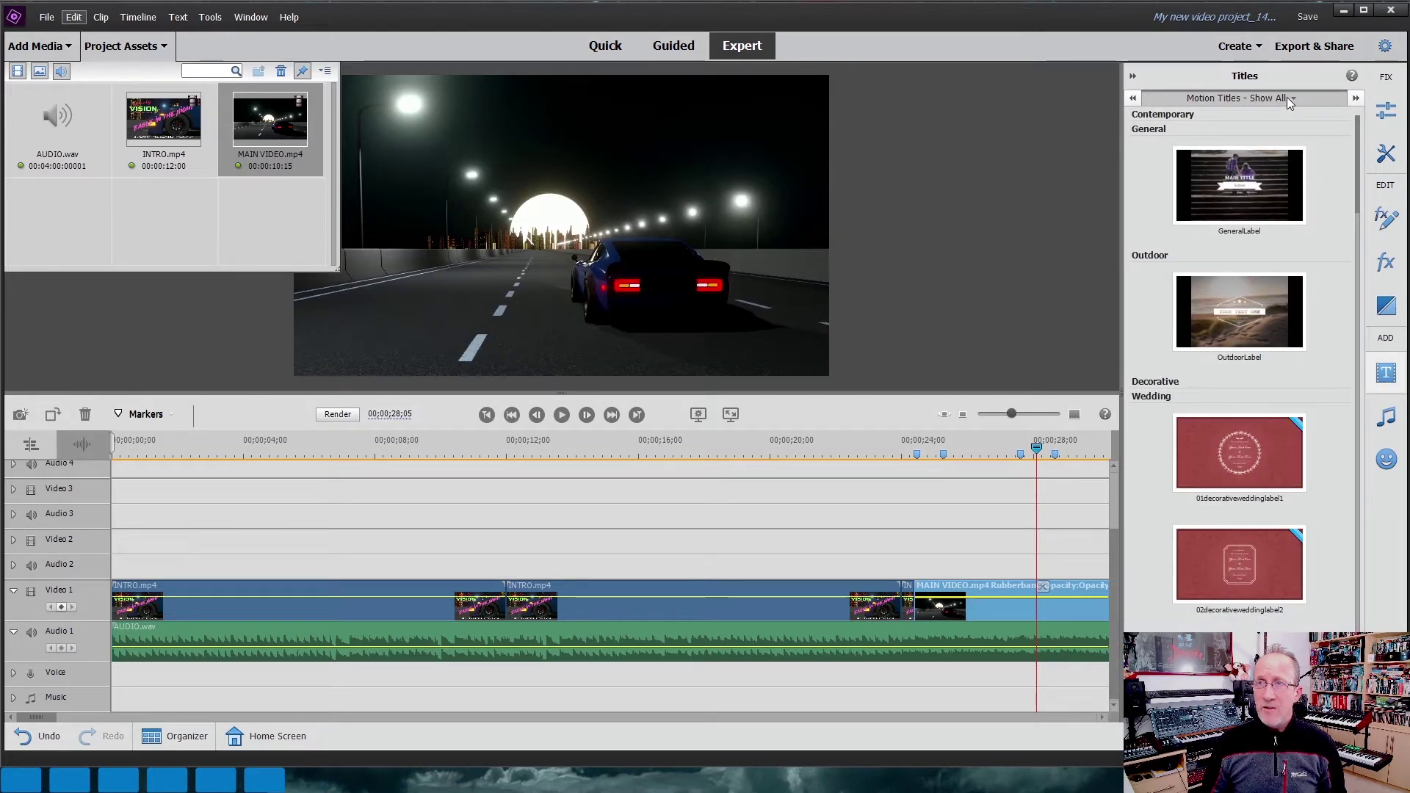
click(1286, 97)
mouse_move(1224, 132)
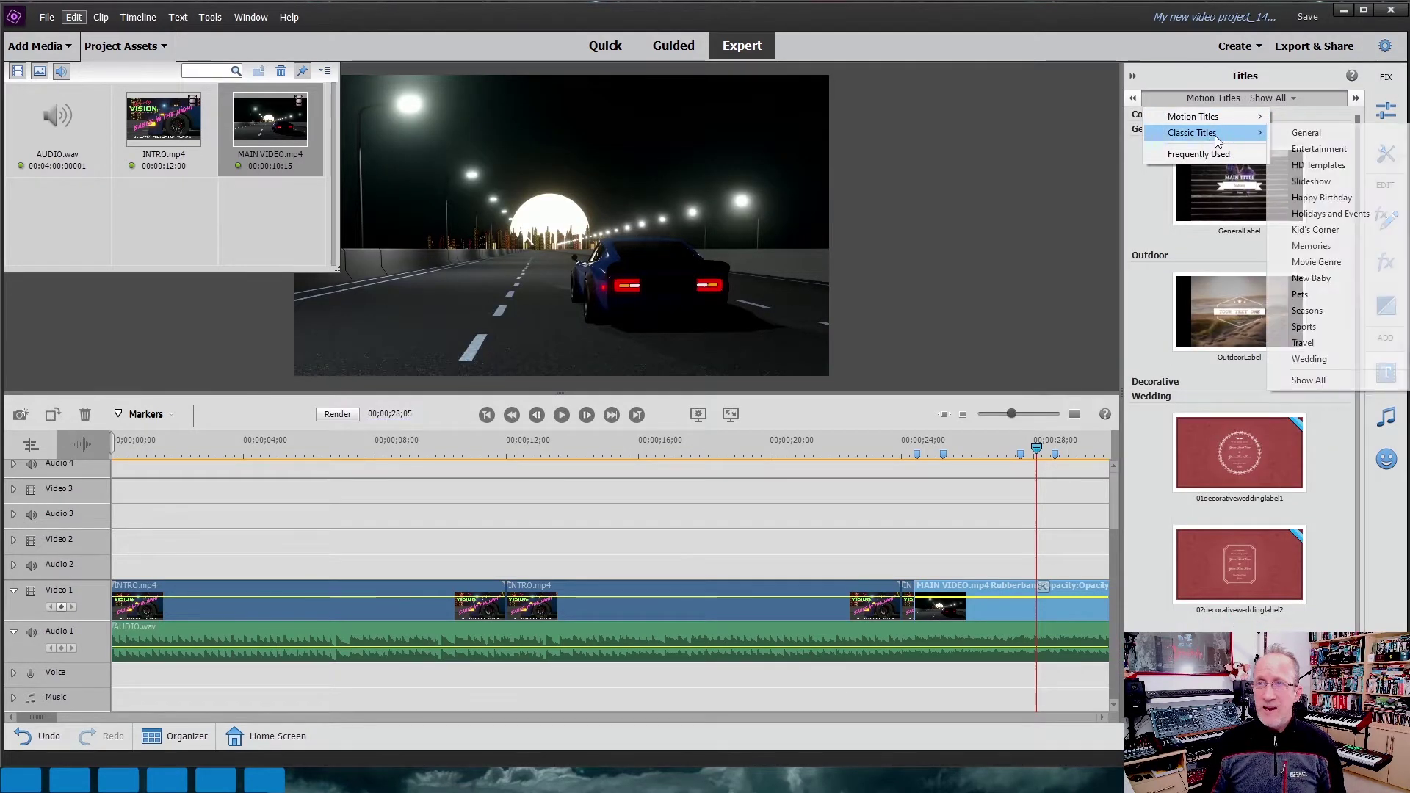
click(1312, 139)
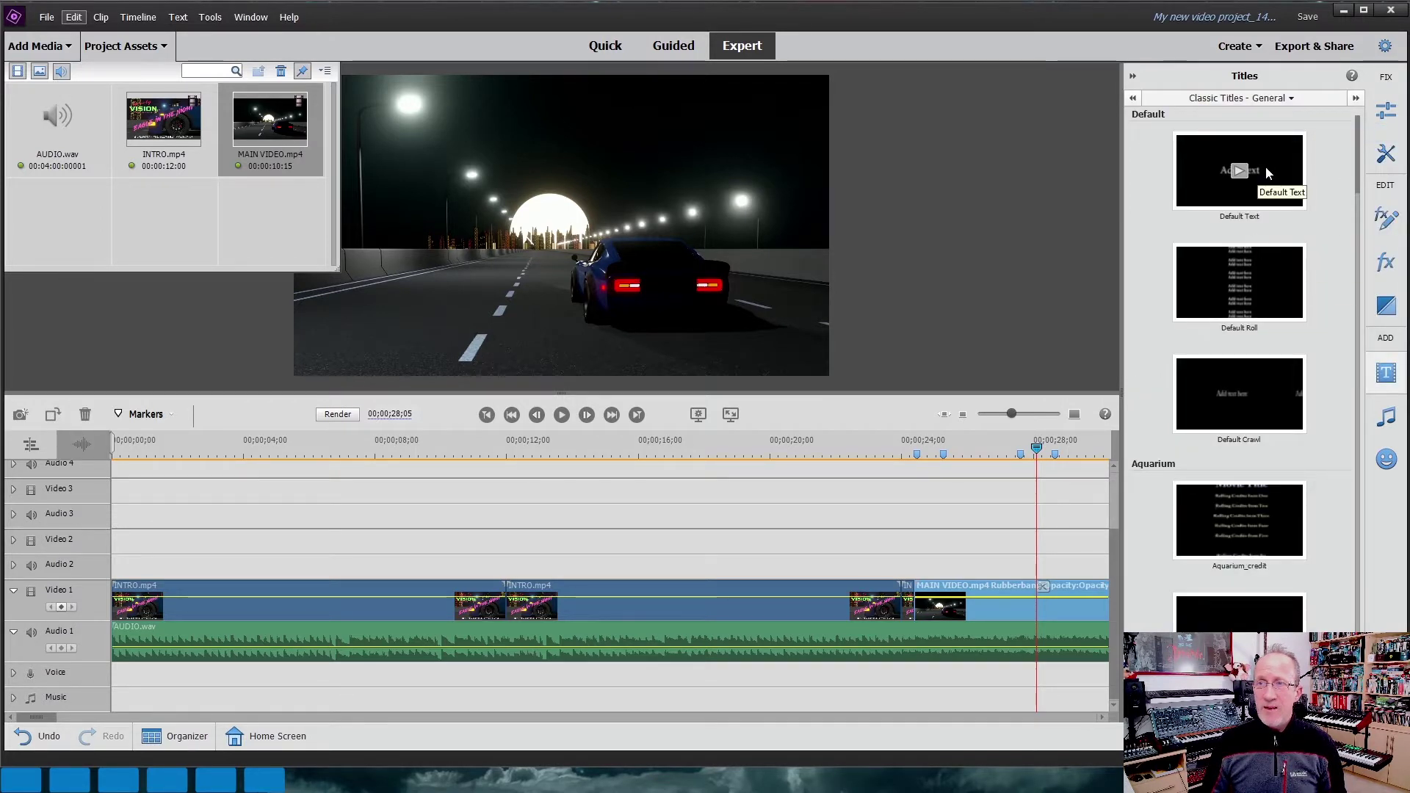
click(1266, 169)
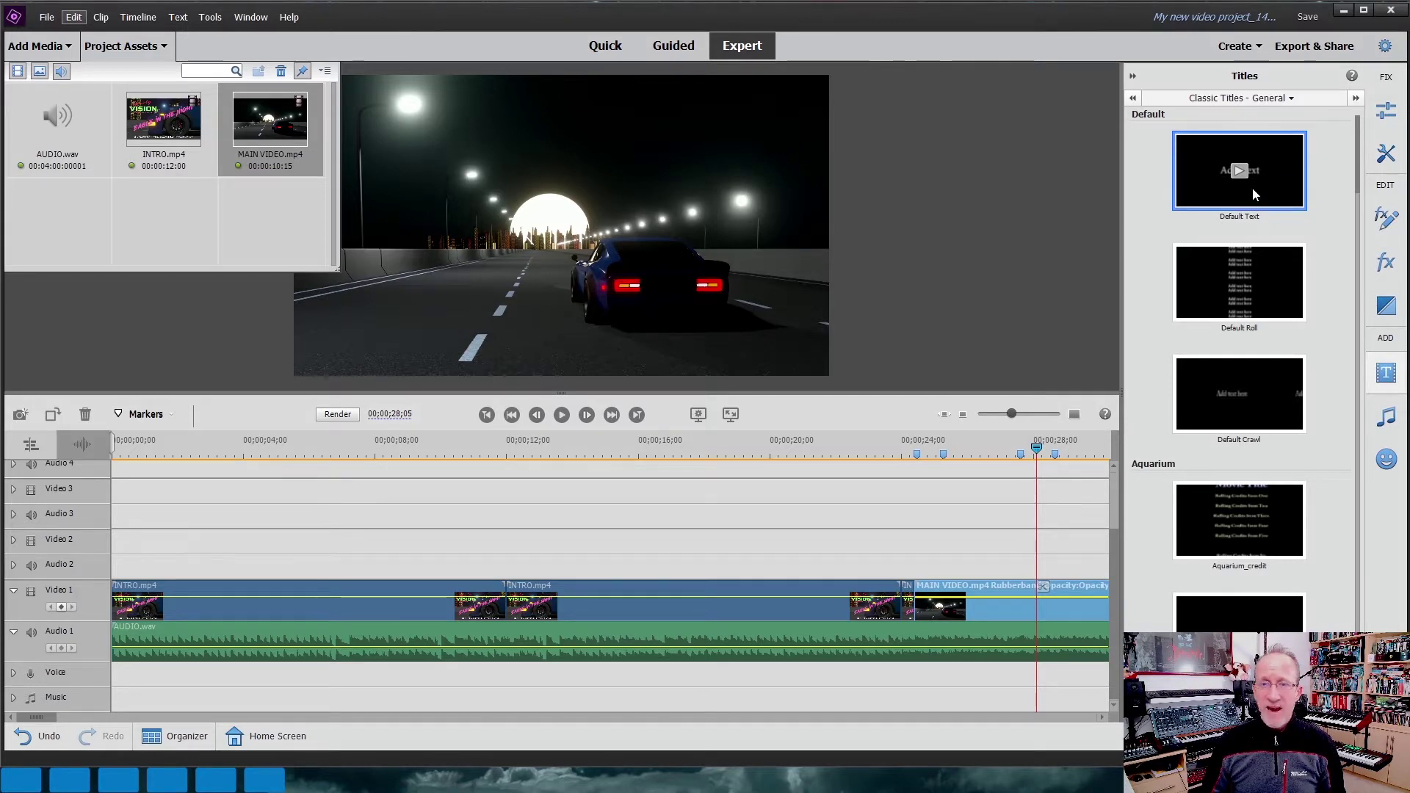
Place the Default Text title on Video 2 at the first timeline marker and trim its end back to the second marker.
drag(46, 717, 70, 717)
drag(1011, 301, 320, 539)
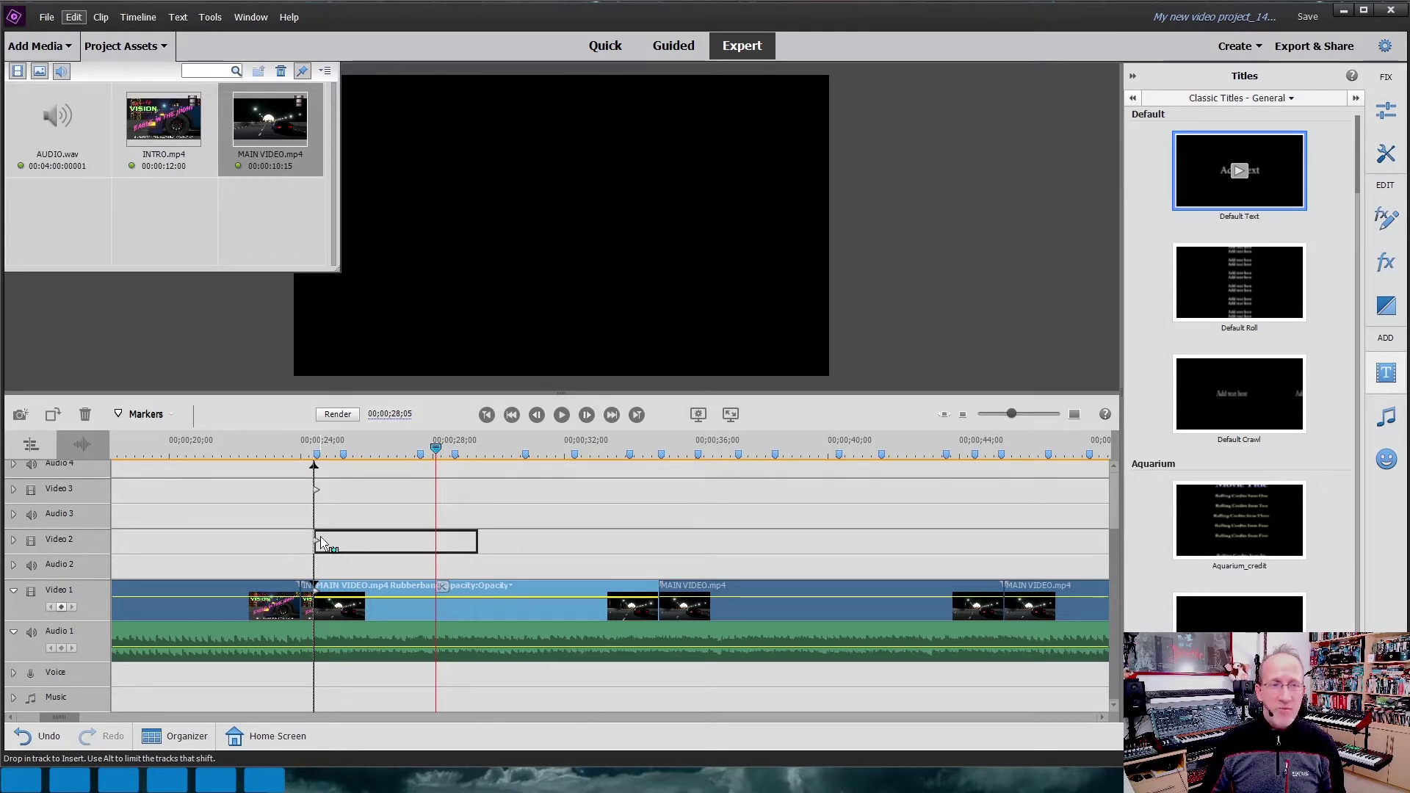
drag(320, 542, 320, 537)
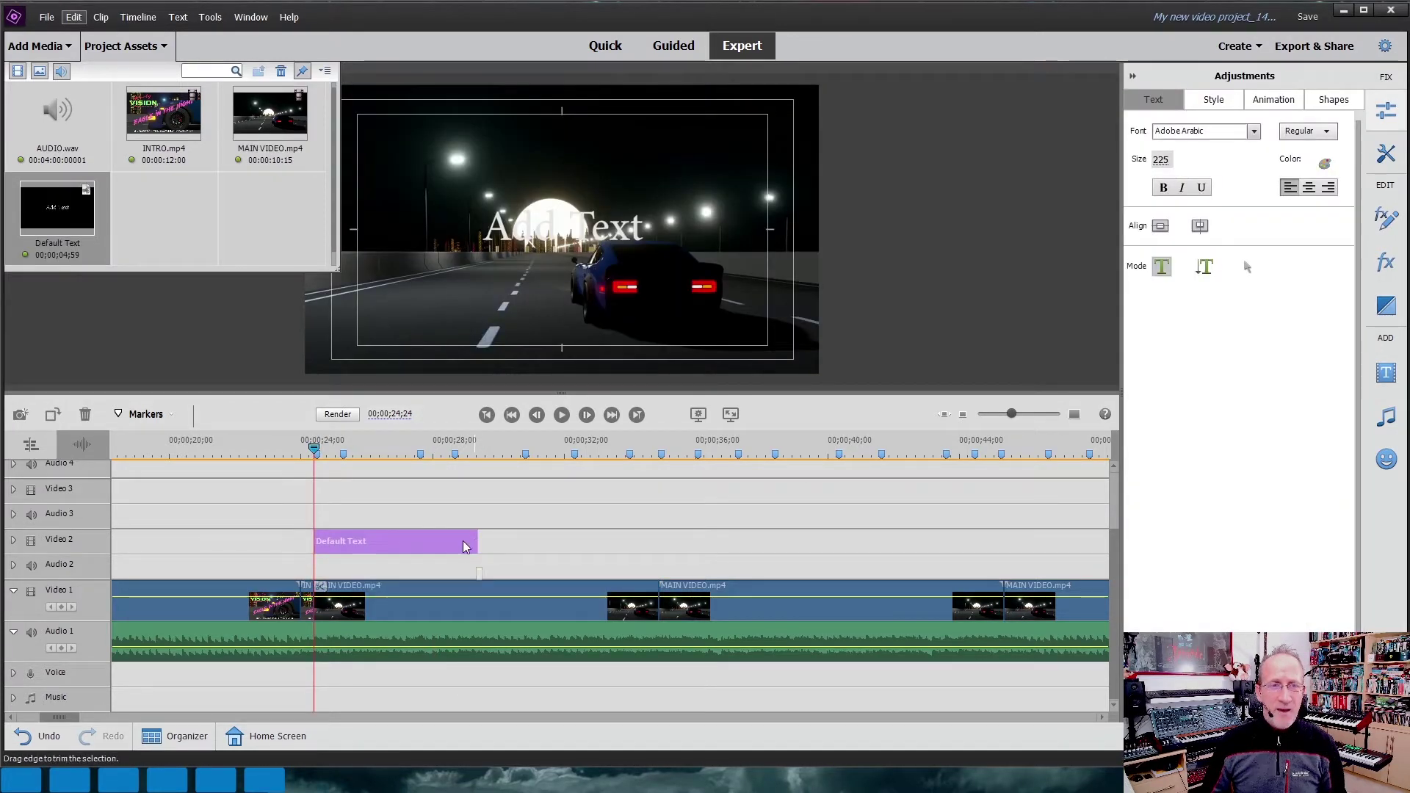
drag(466, 546, 340, 535)
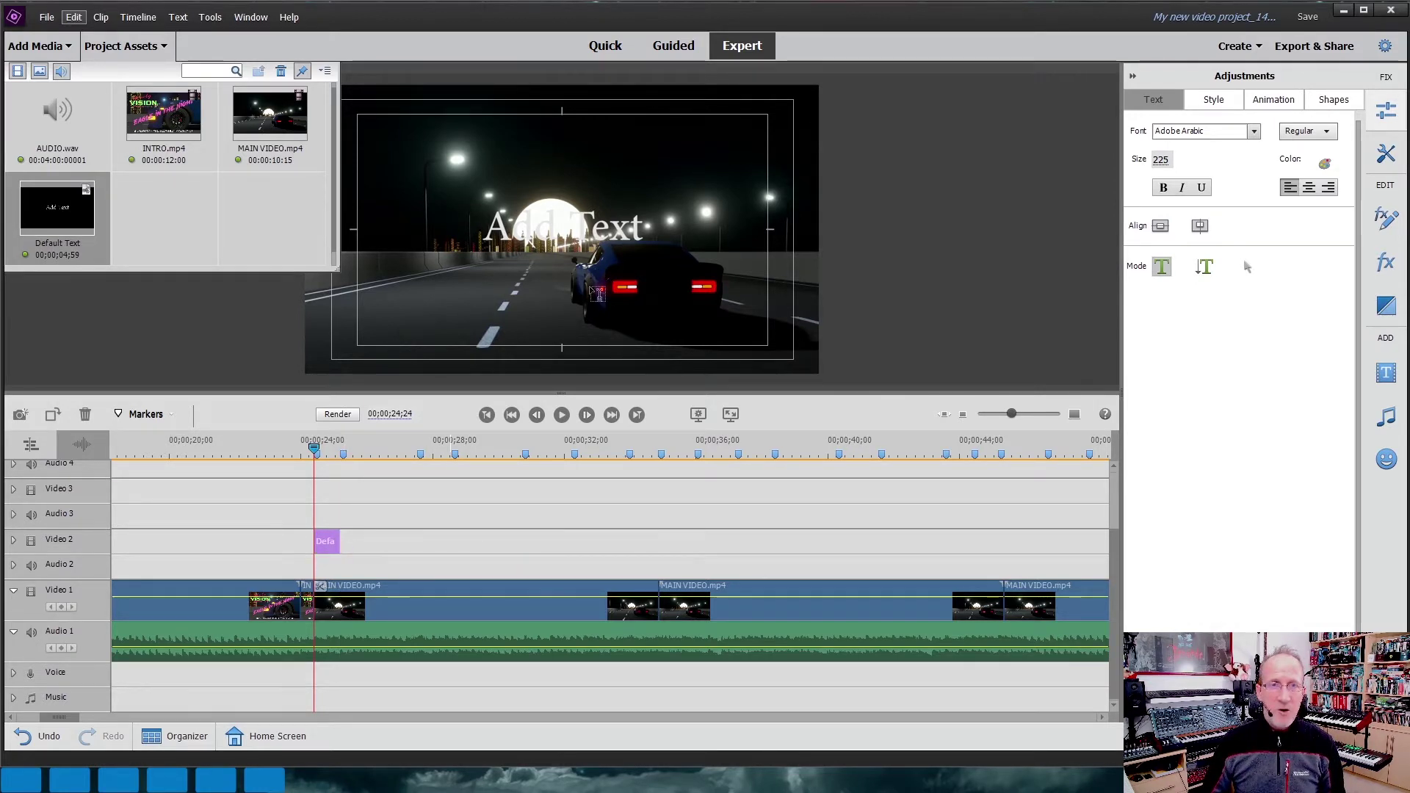
Replace the title's placeholder text with "Black Night".
click(541, 235)
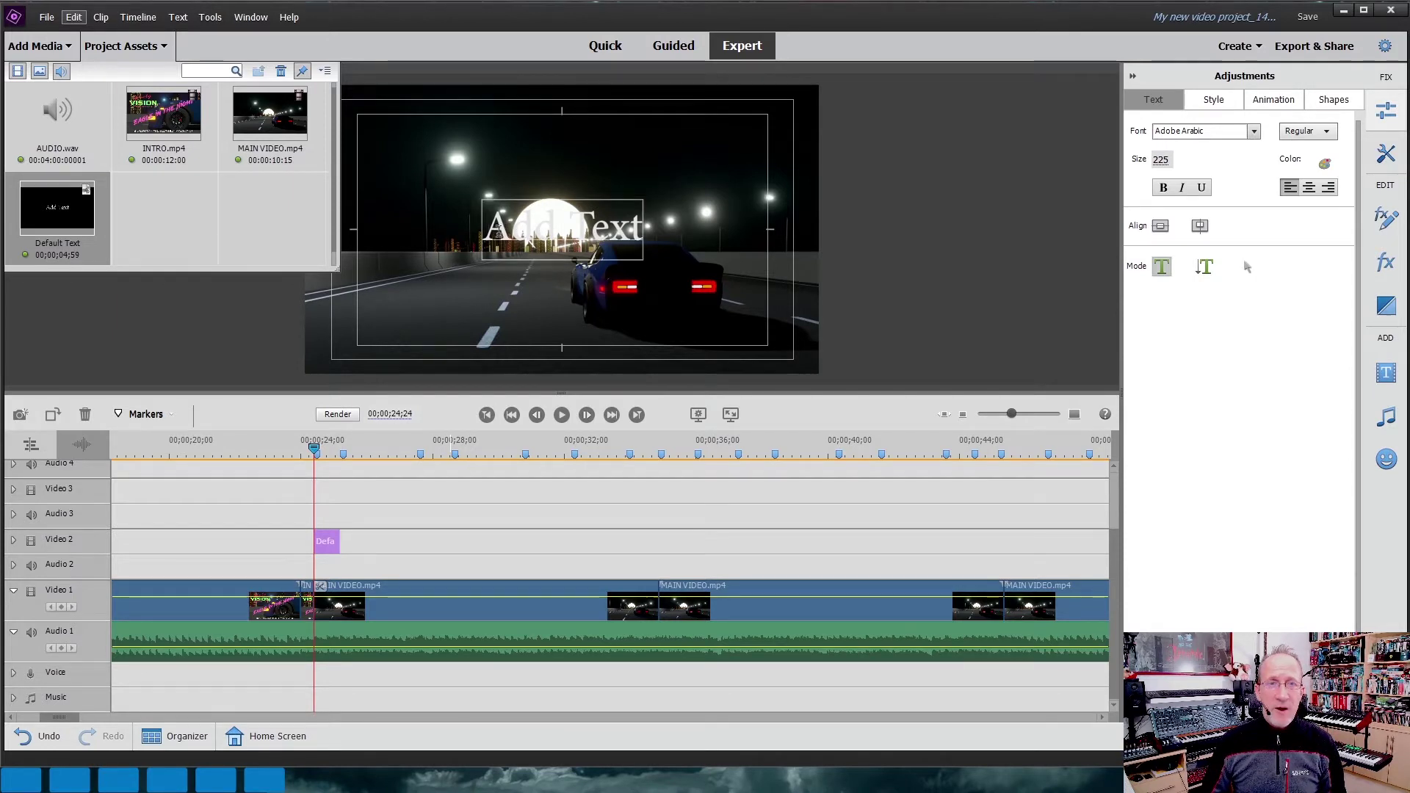
drag(496, 233, 663, 220)
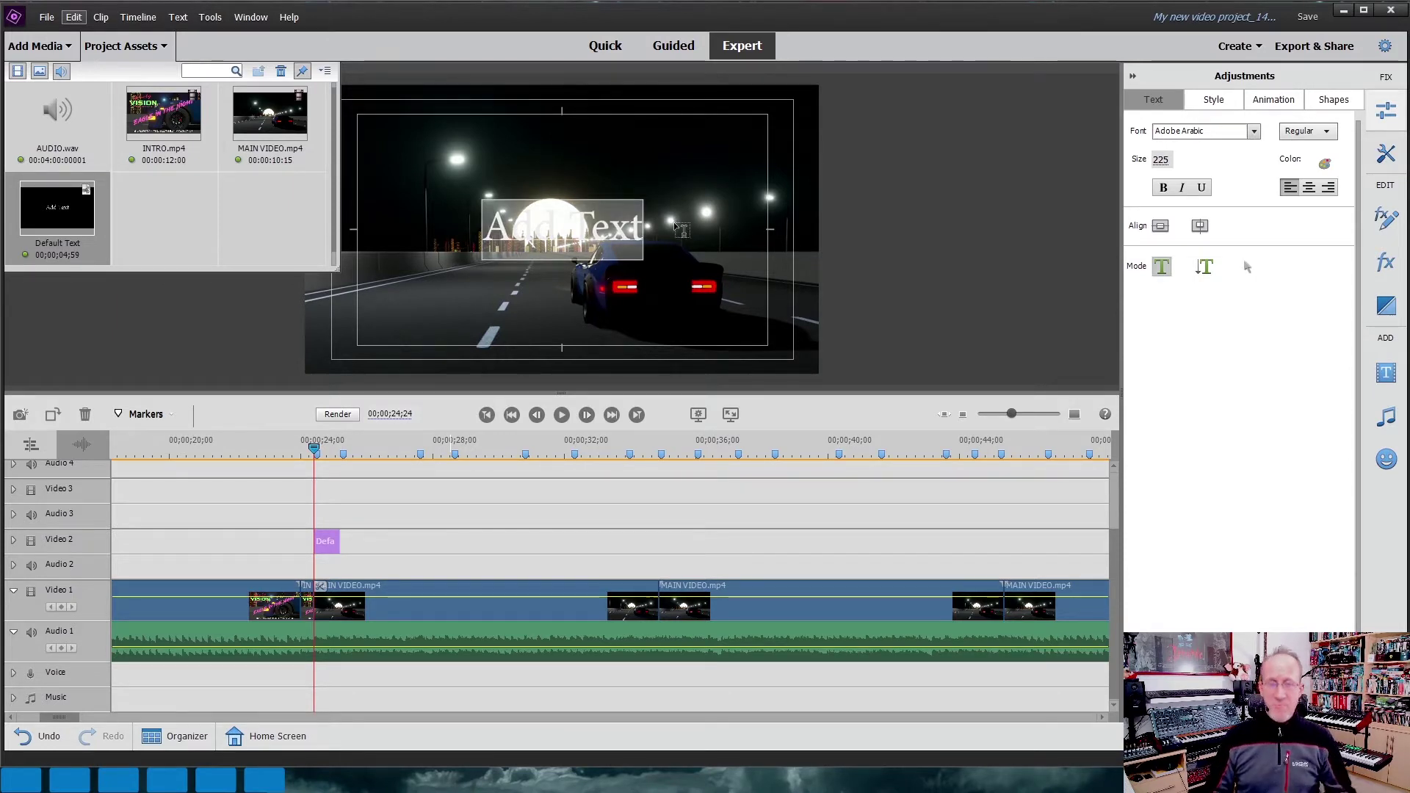
text(Black)
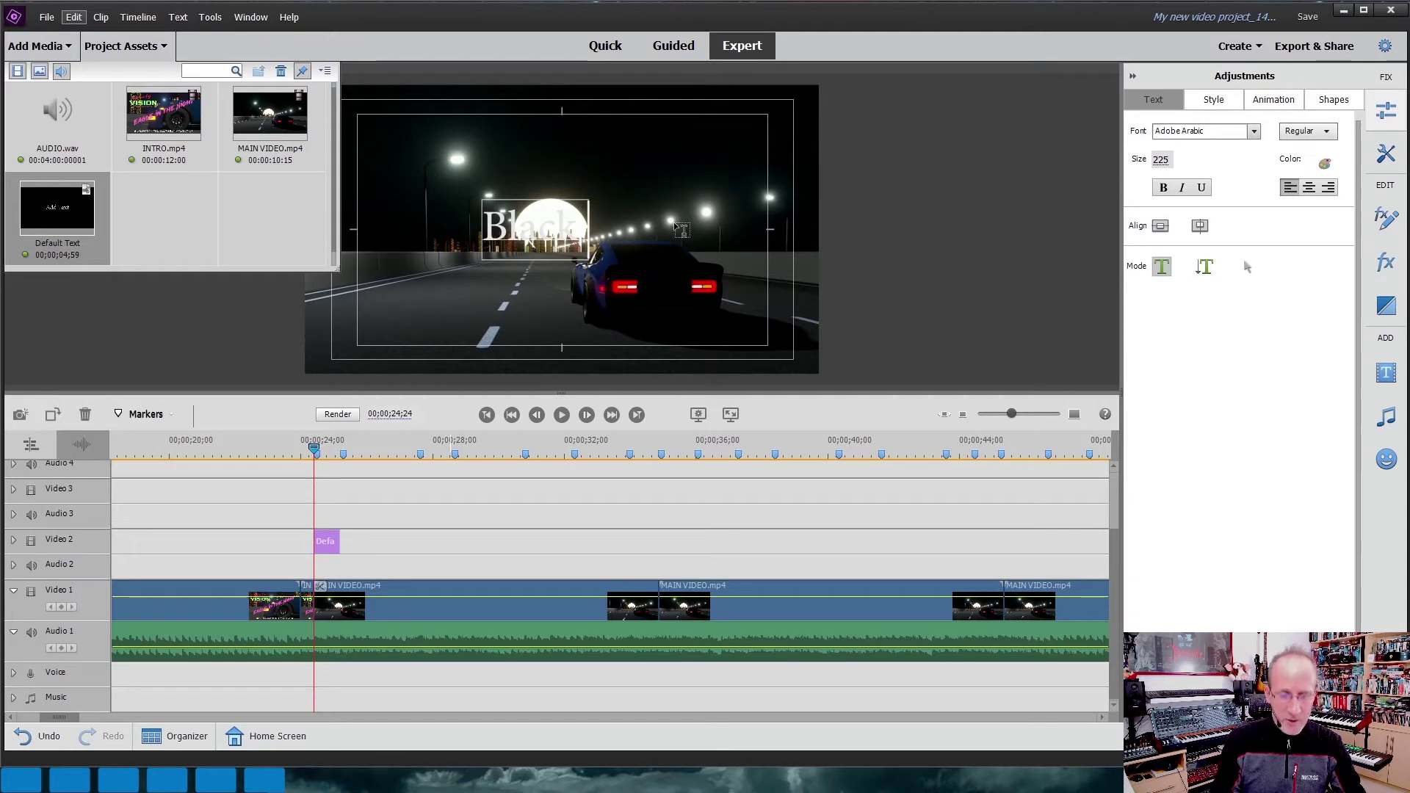
text( Night)
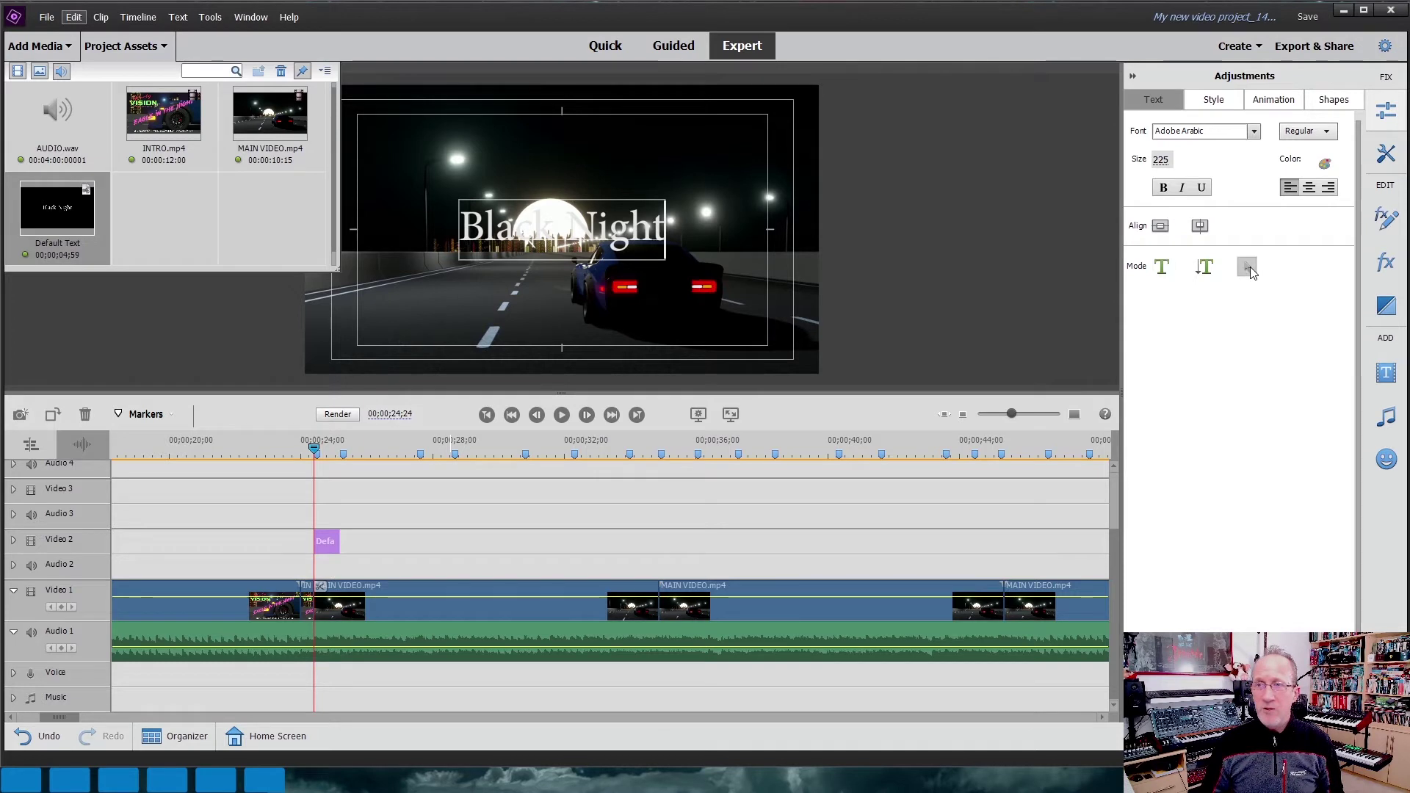
Move the "Black Night" text up to the top of the title-safe area and centre it horizontally.
drag(580, 245, 571, 154)
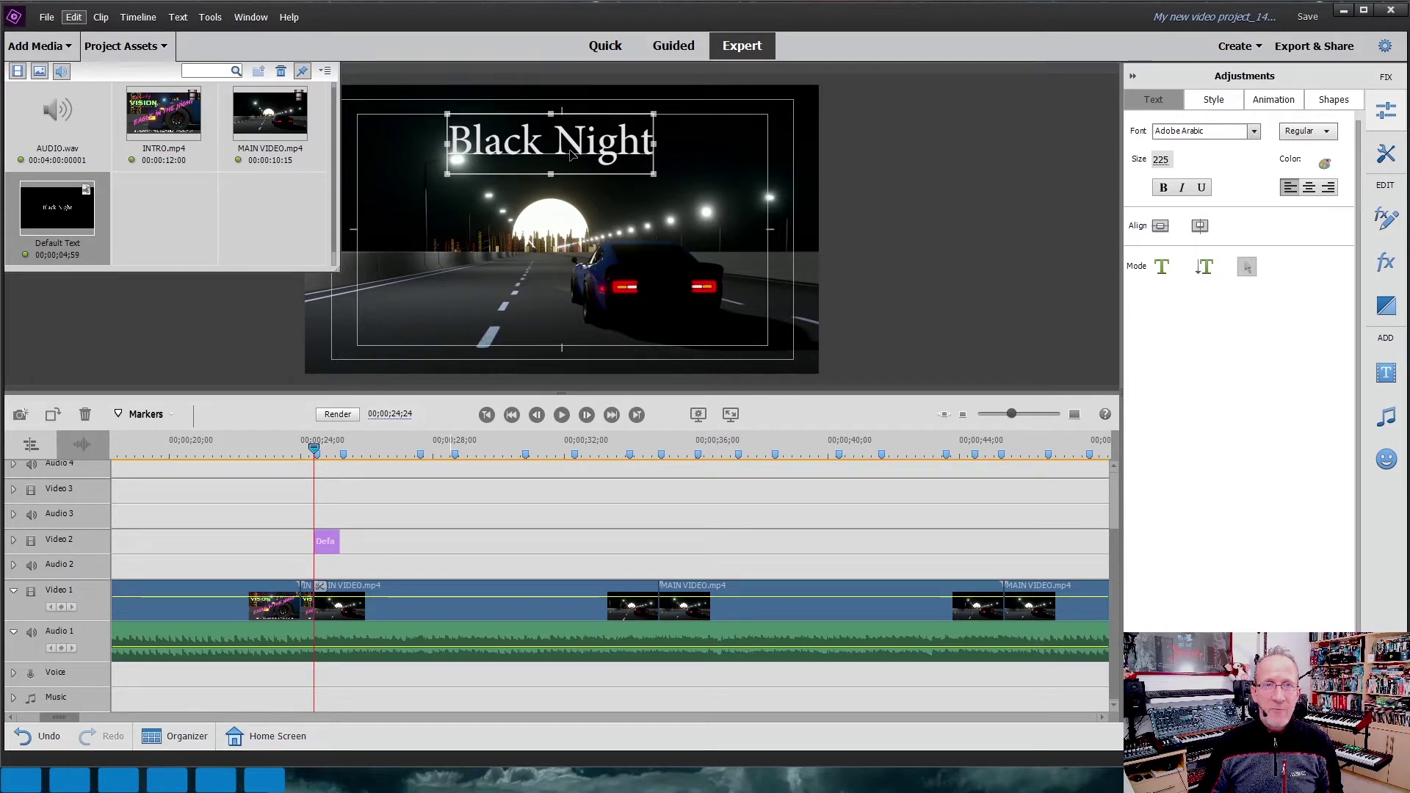
click(1160, 226)
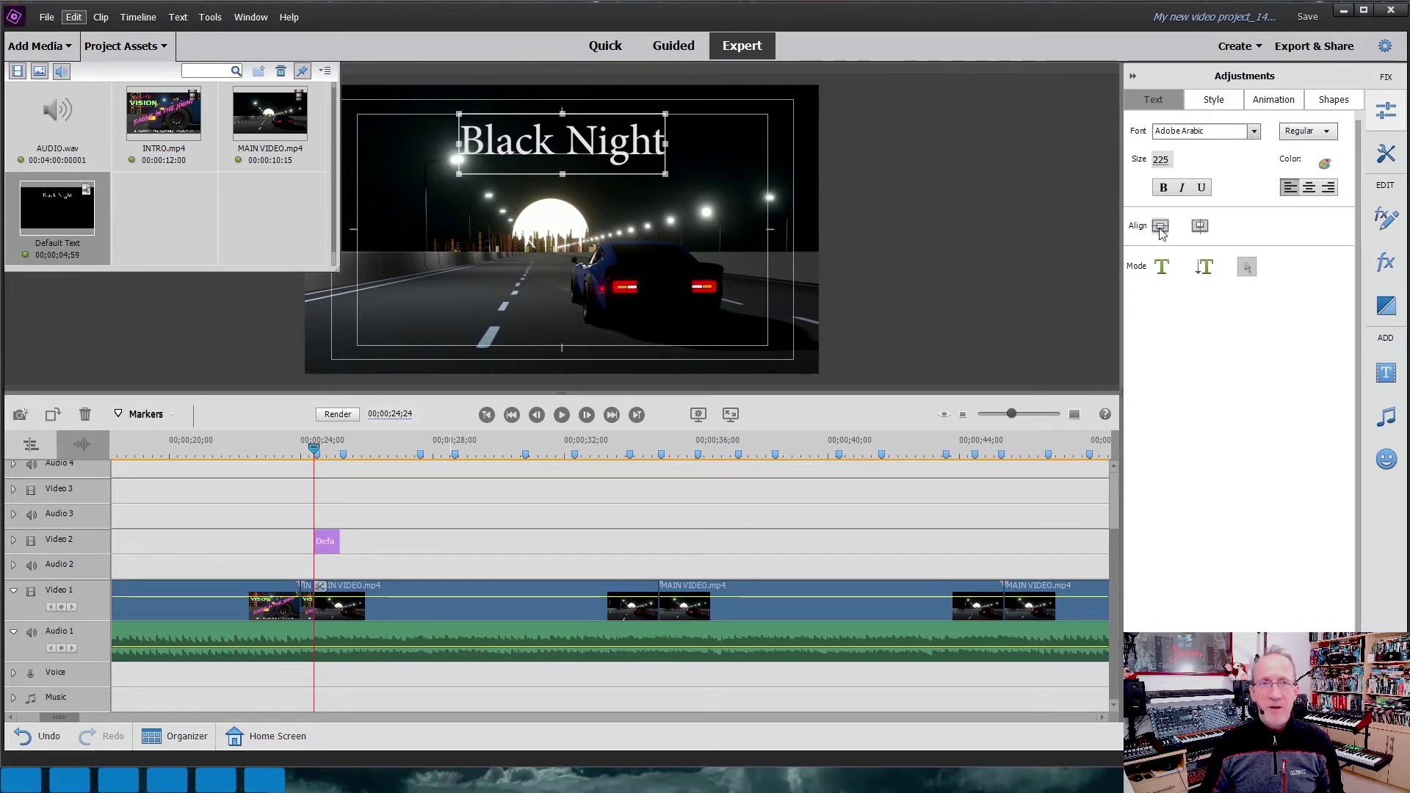
Set the "Black Night" text size to 100 and centre the resized text horizontally.
click(1173, 159)
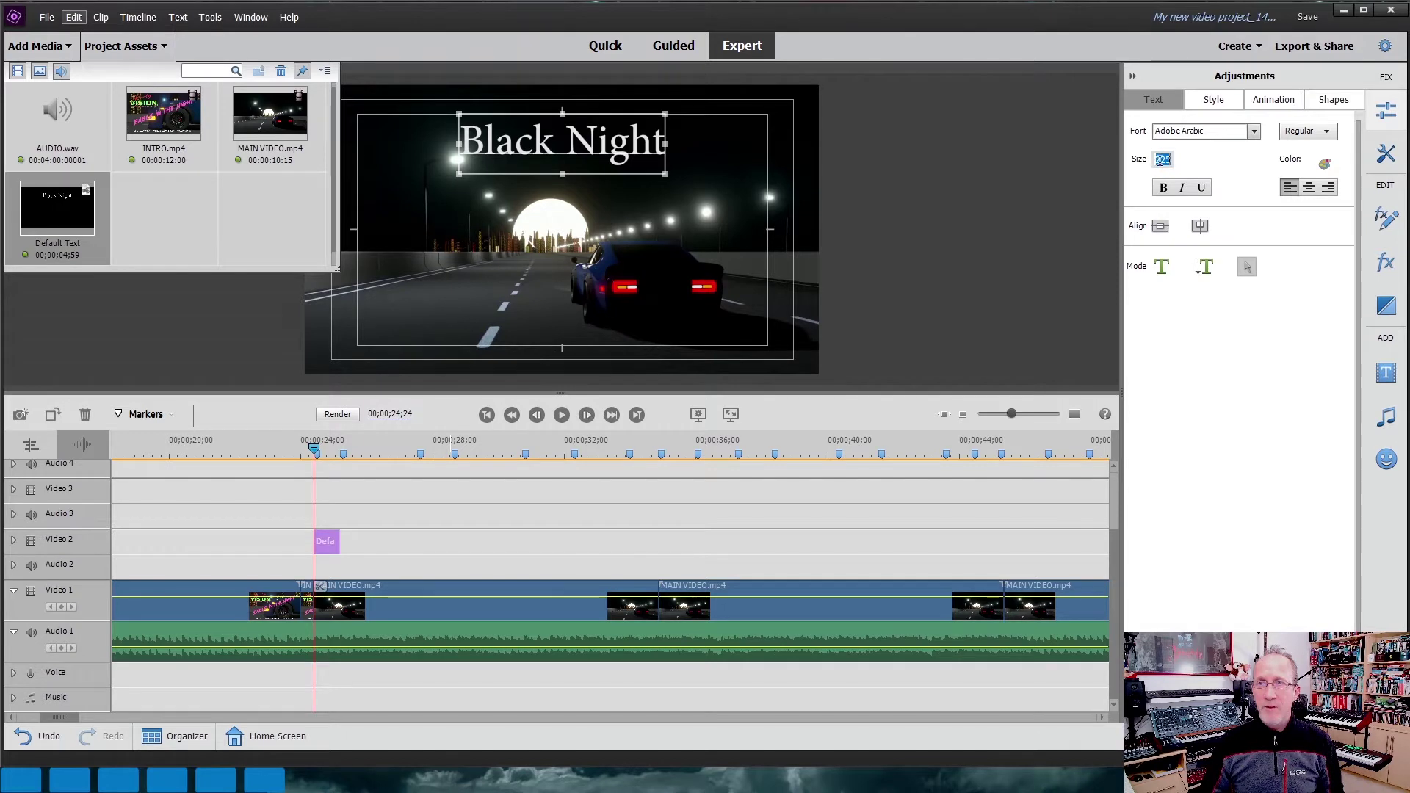
text(100)
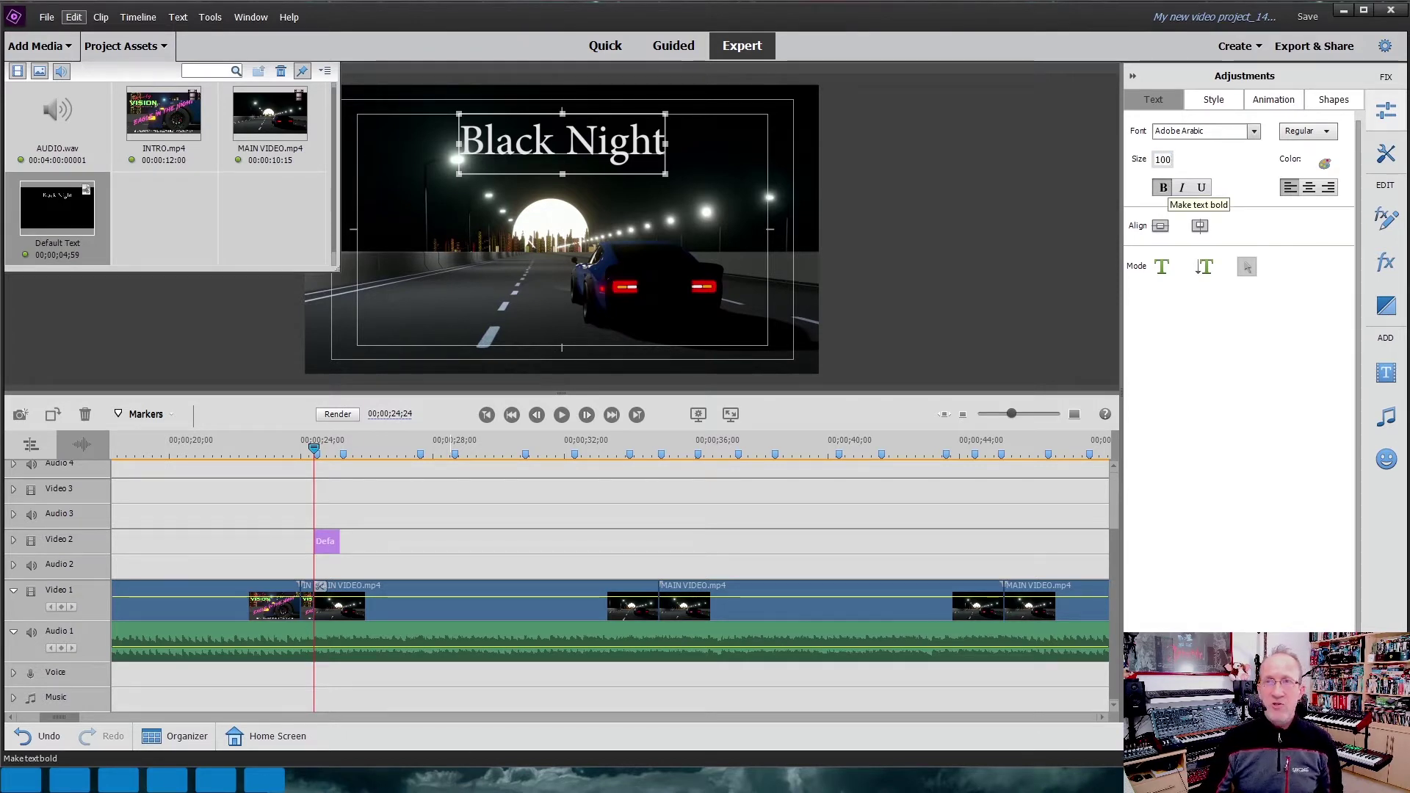
key(Return)
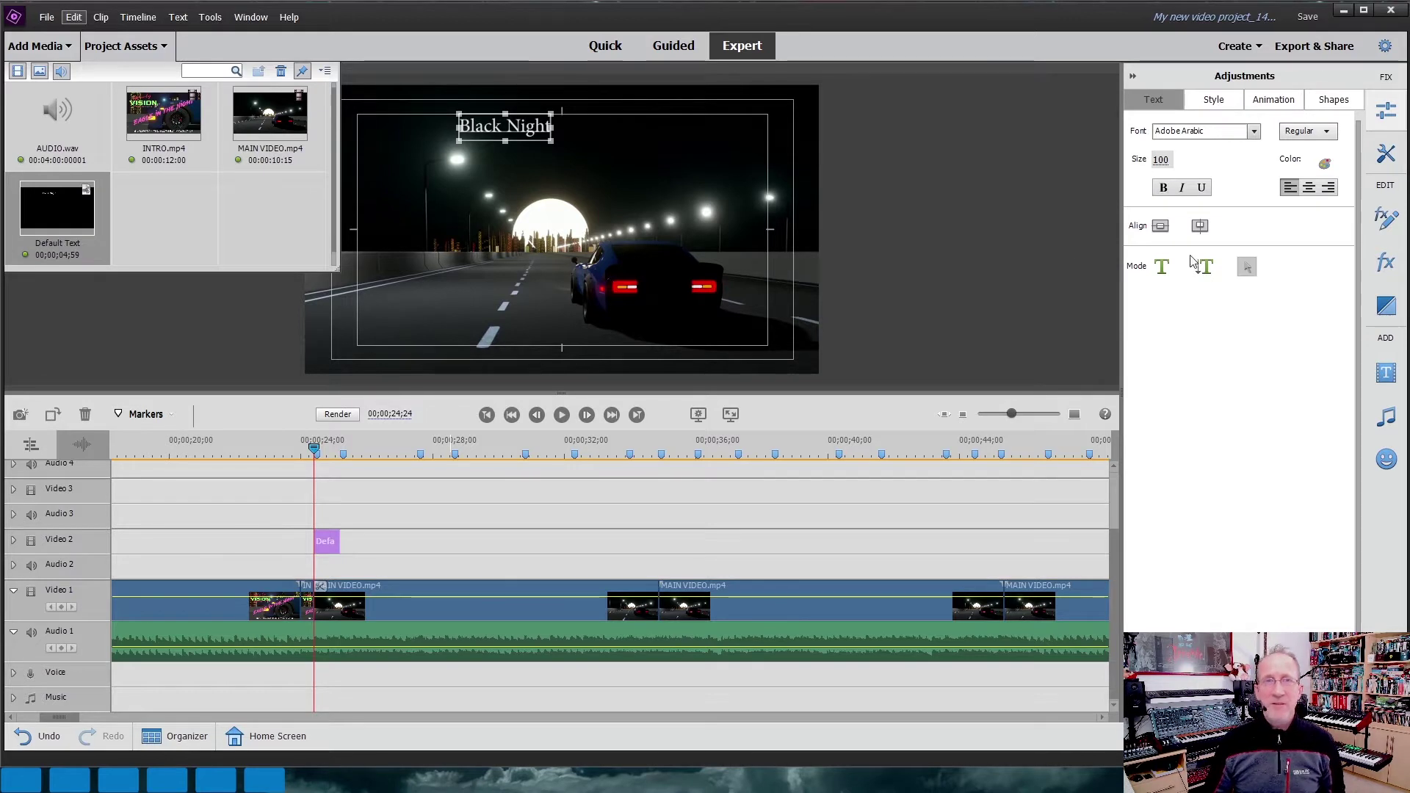
click(1161, 227)
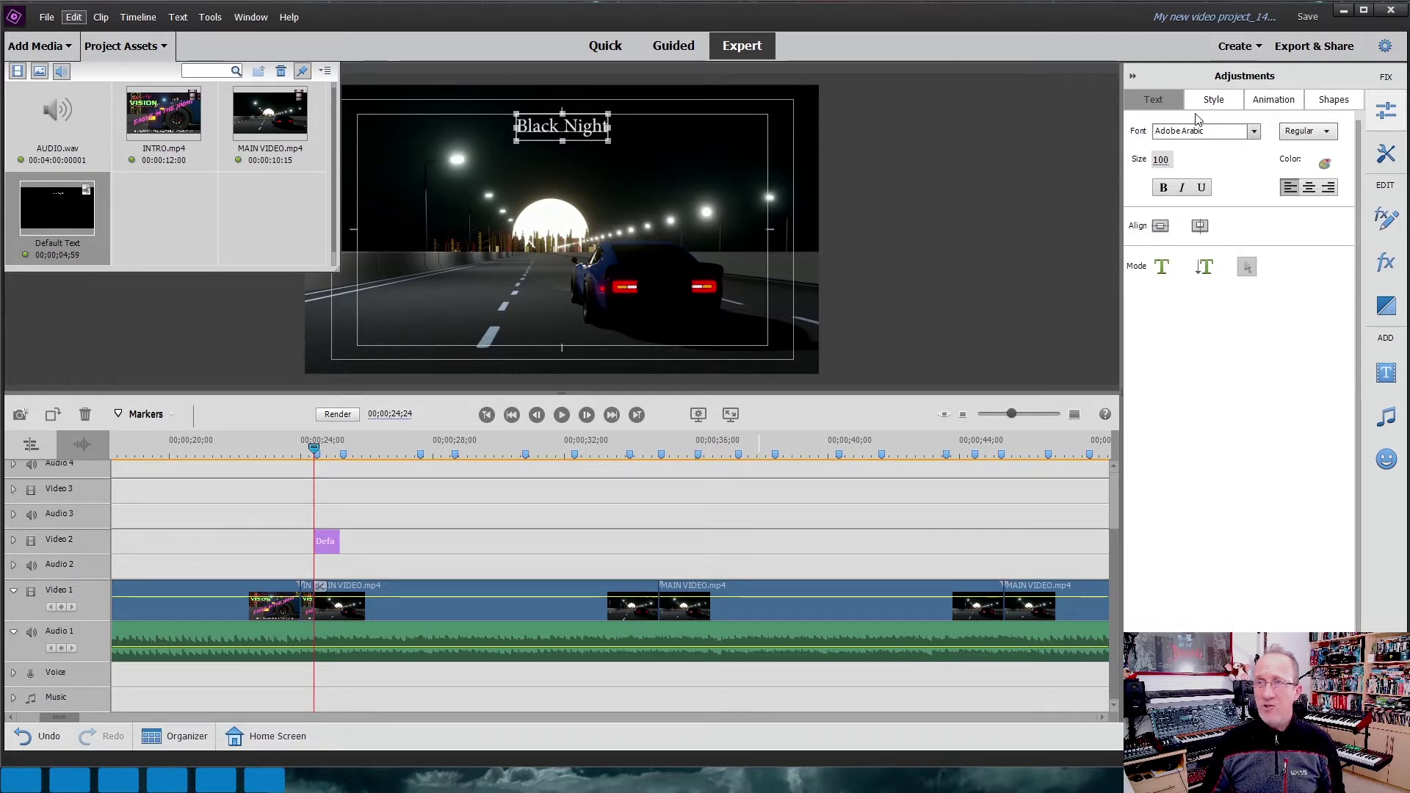
Apply the Orca White 80 text style to the "Black Night" title.
click(1223, 100)
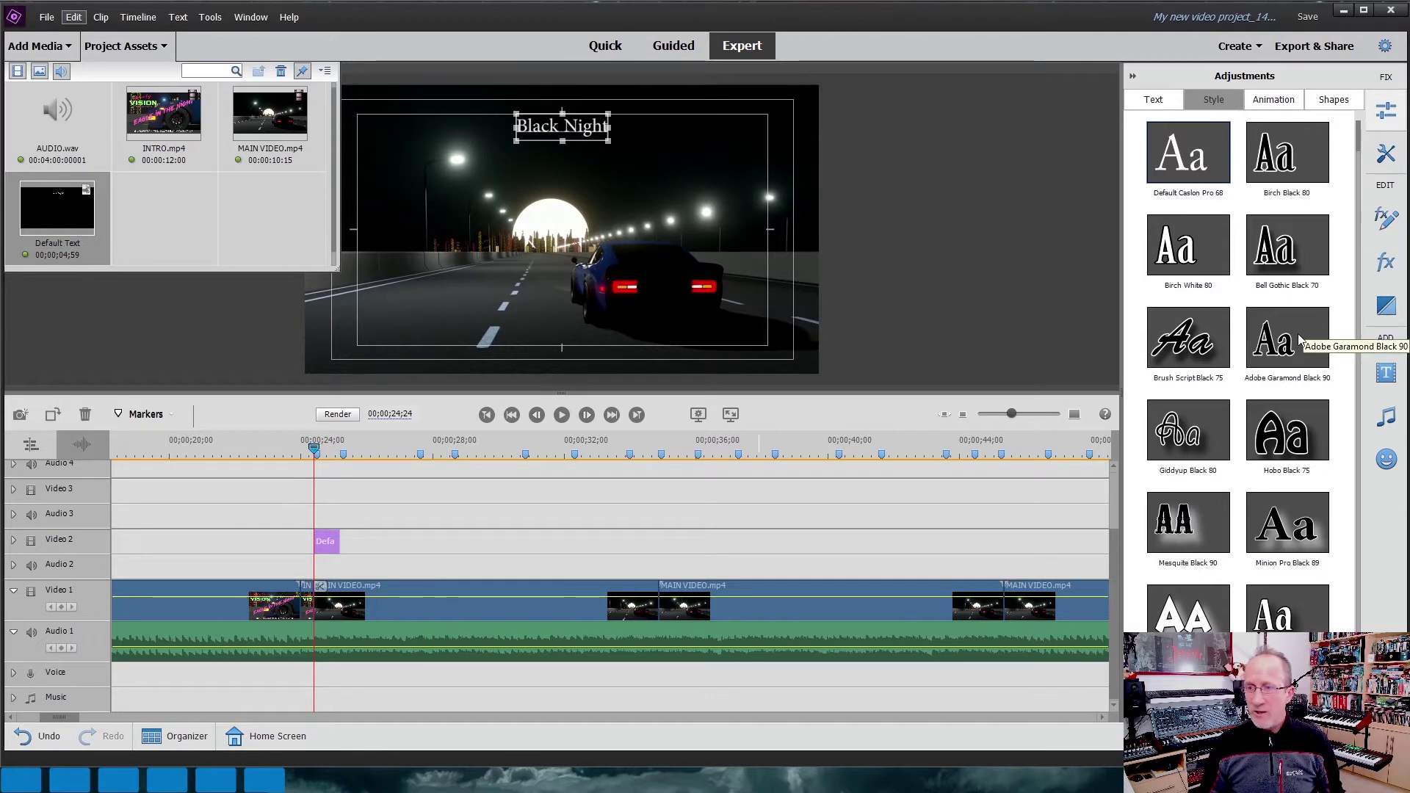
scroll(1315, 327, down, 4)
scroll(1302, 338, down, 2)
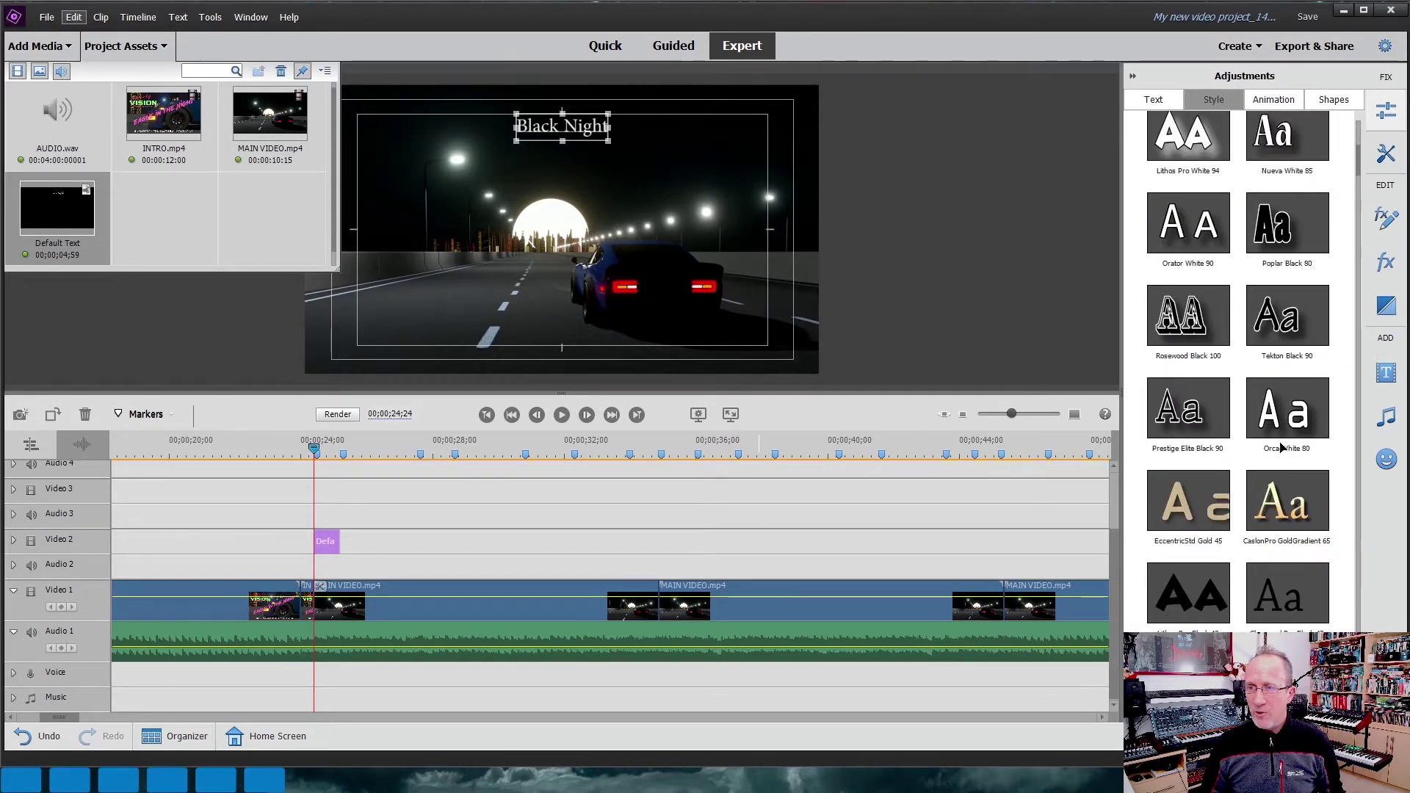
click(1277, 420)
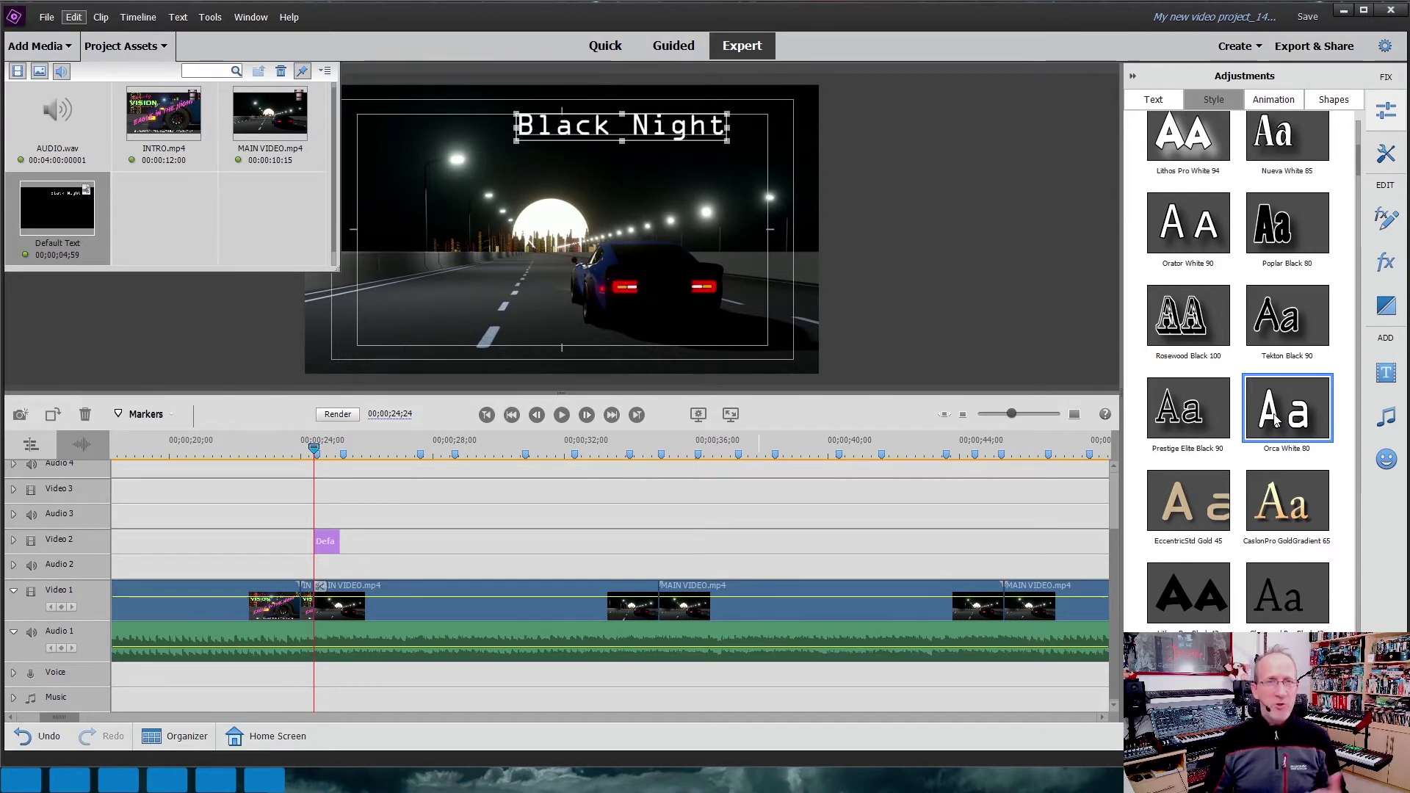
Centre the restyled "Black Night" title horizontally in the frame and play back the timeline from just before it.
click(1151, 102)
click(1160, 227)
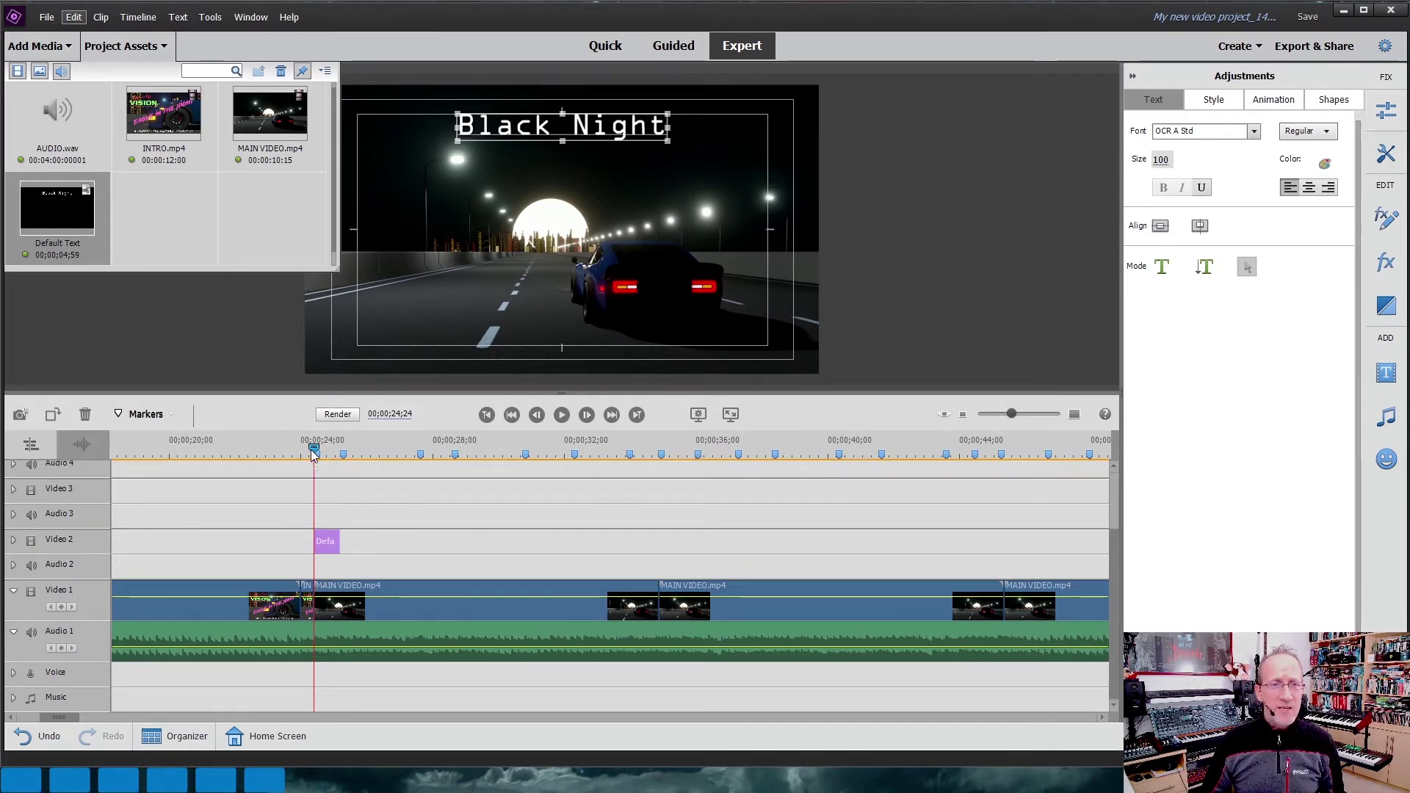
drag(311, 449, 276, 459)
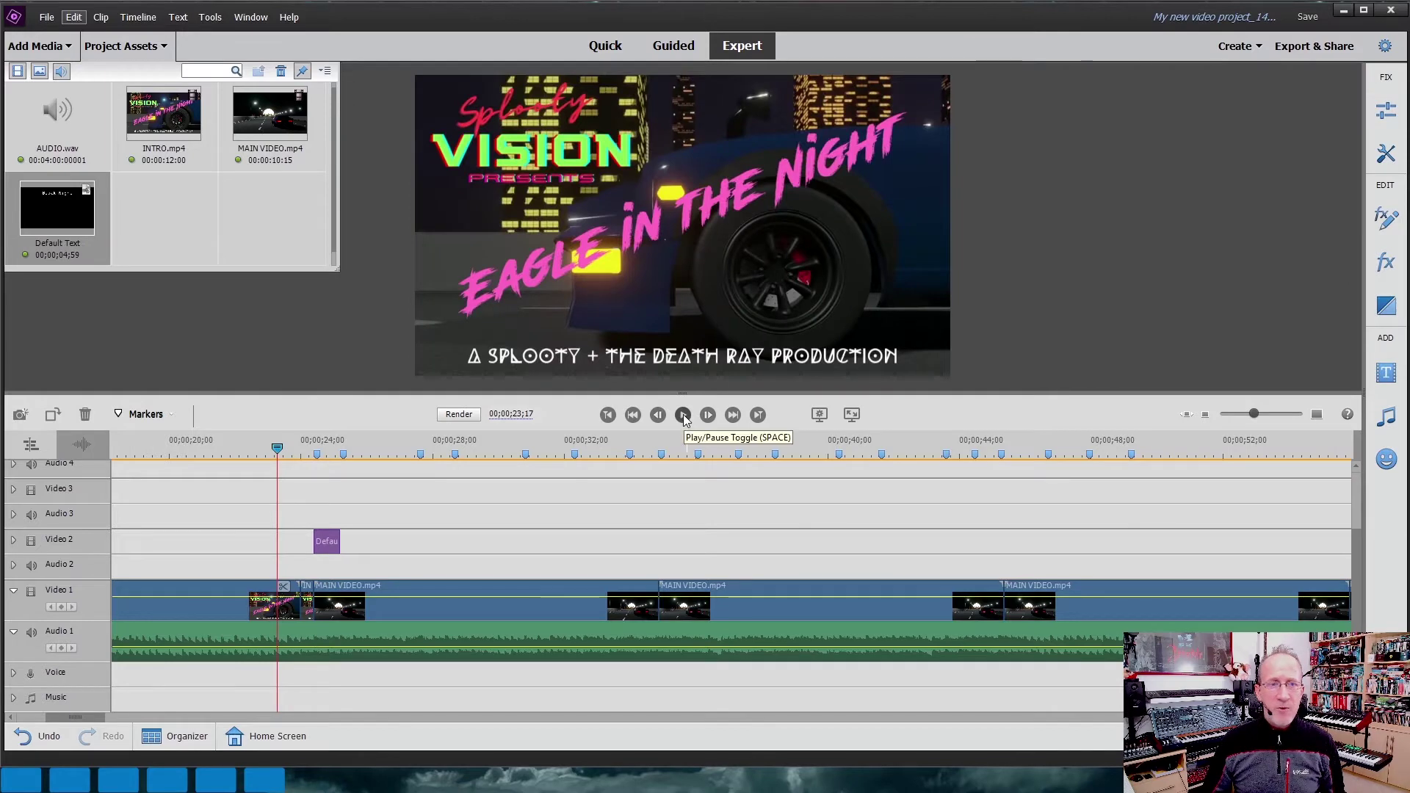
click(683, 416)
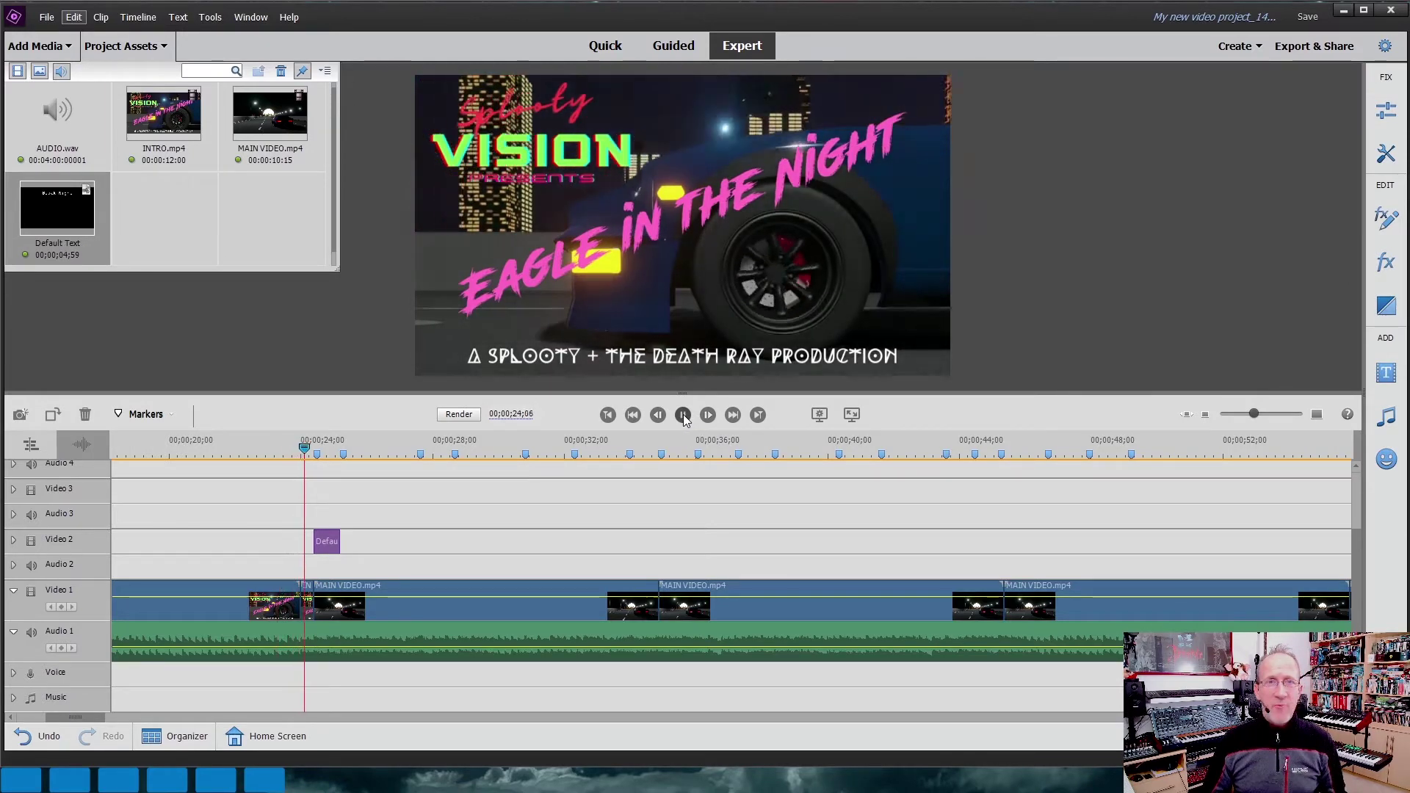
click(683, 416)
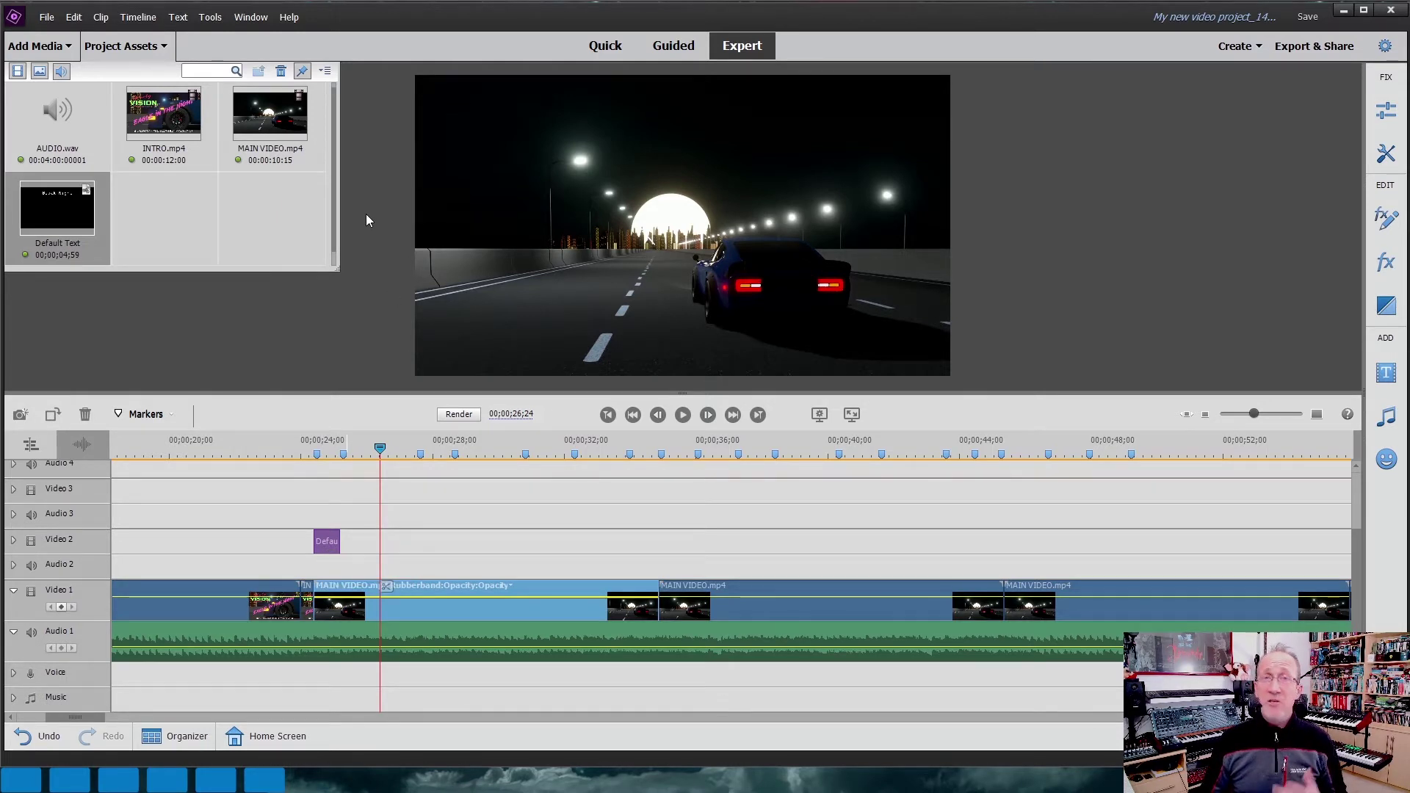
Duplicate the "Black Night" title in the project assets, place the copy directly after the original on Video 2, and trim it to the next marker.
right_click(60, 221)
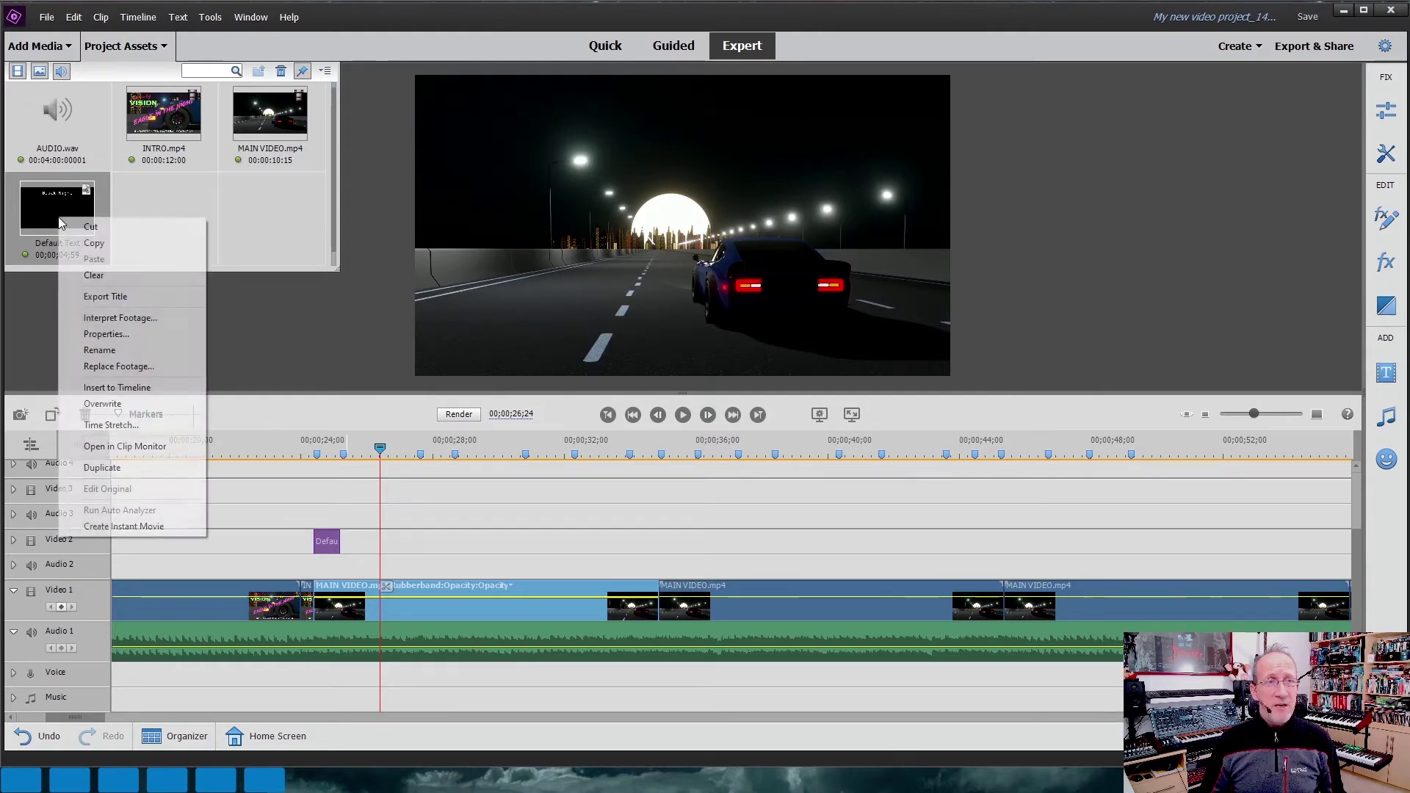
click(94, 242)
right_click(158, 201)
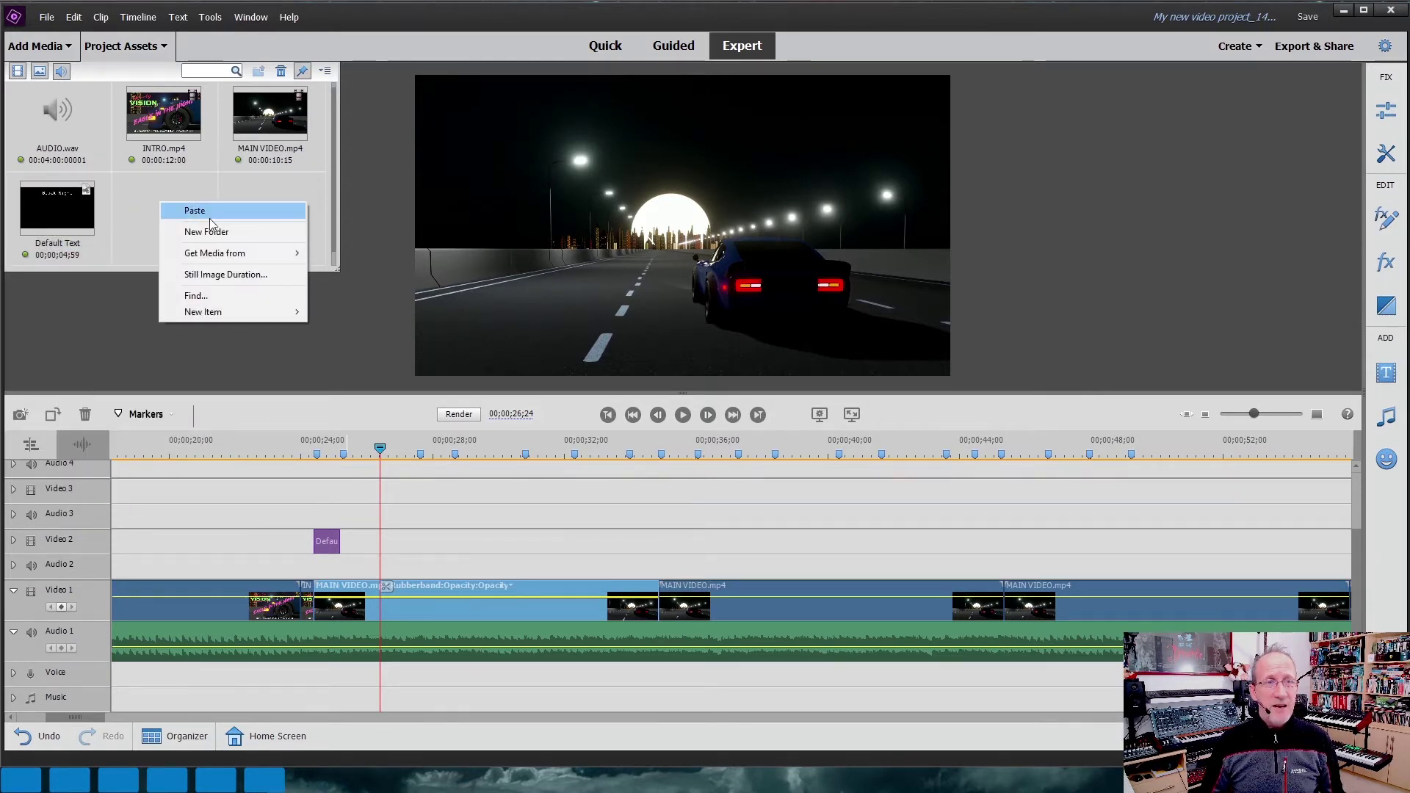
click(210, 213)
drag(189, 204, 354, 563)
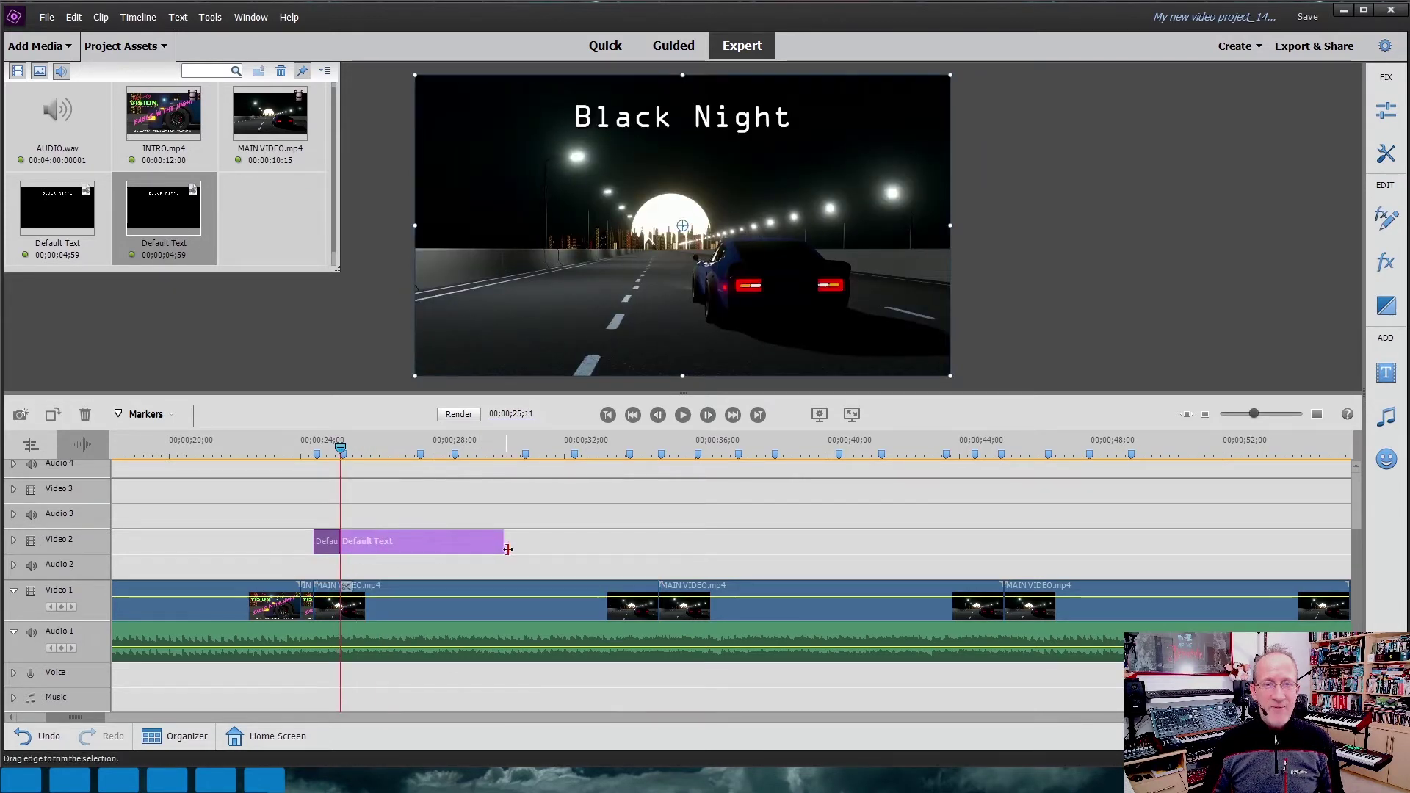
drag(501, 546, 417, 541)
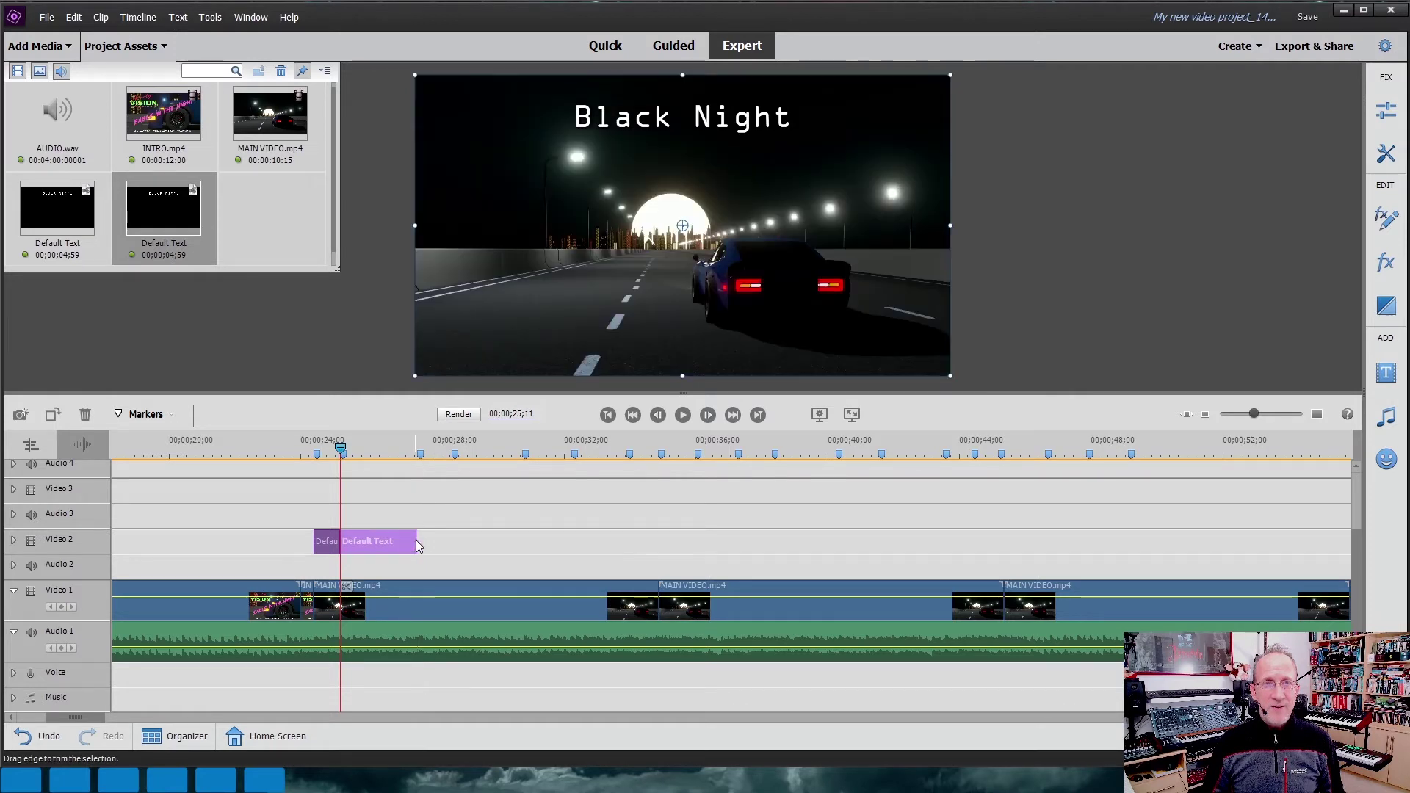
Replace the second title's text with "Going down the road" and centre it horizontally.
double_click(368, 547)
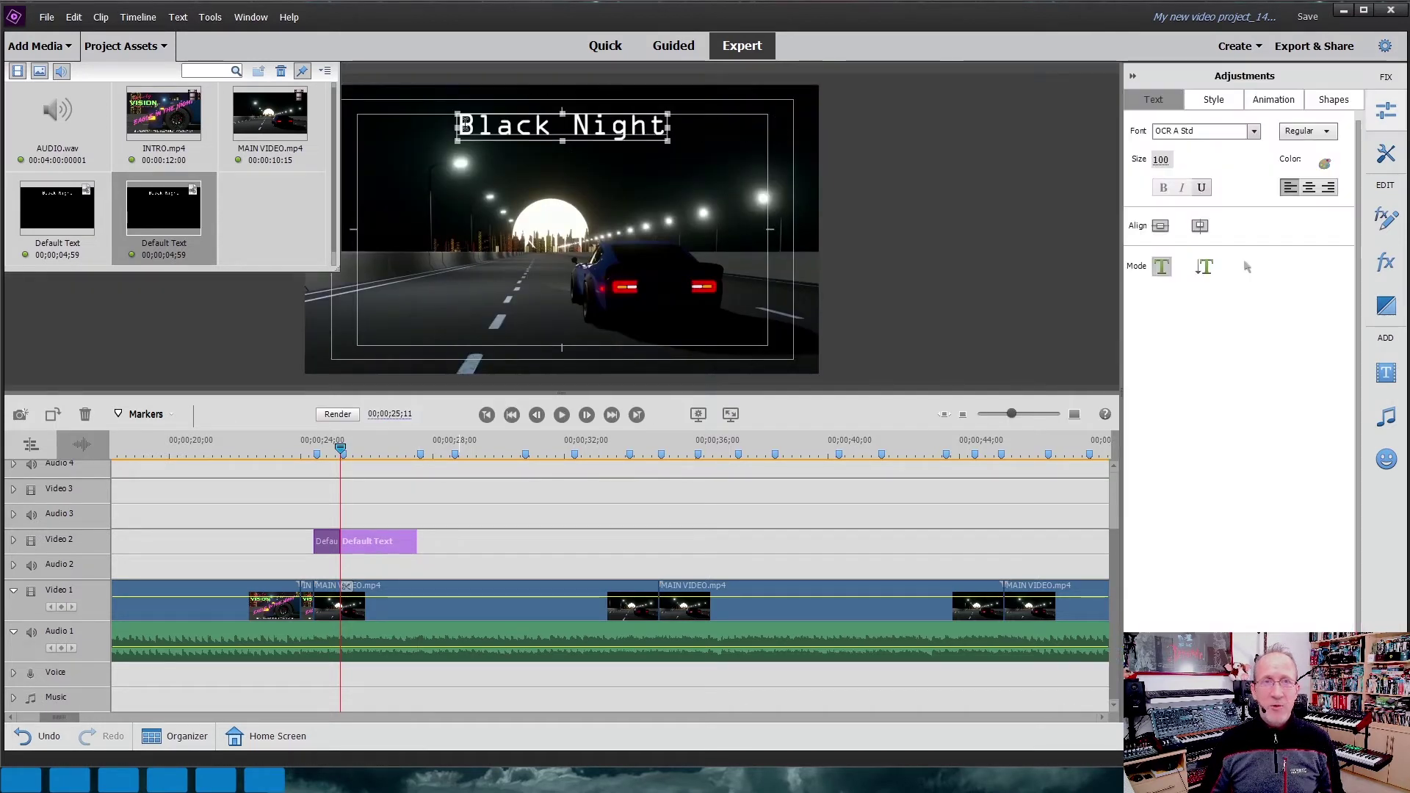
drag(460, 128, 702, 133)
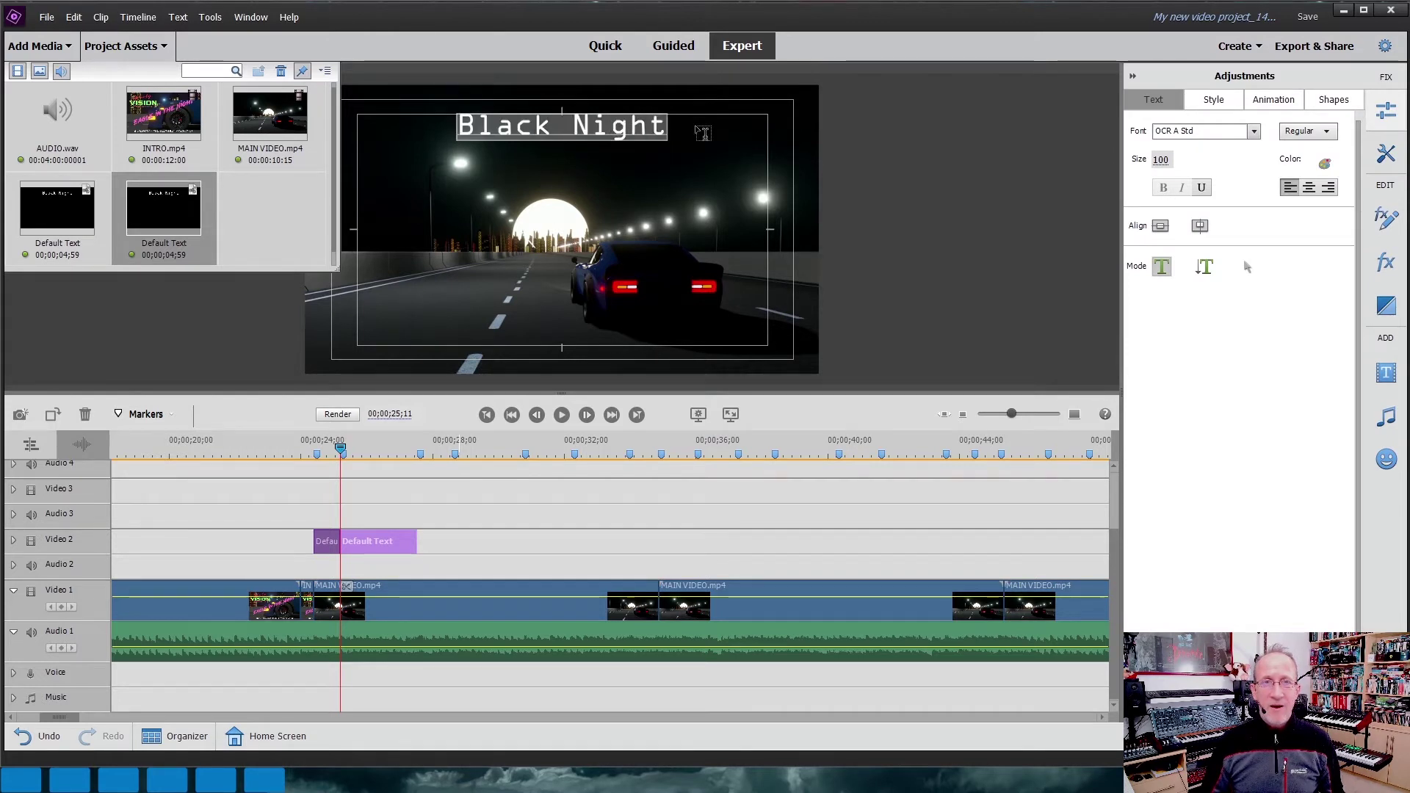
text(Go)
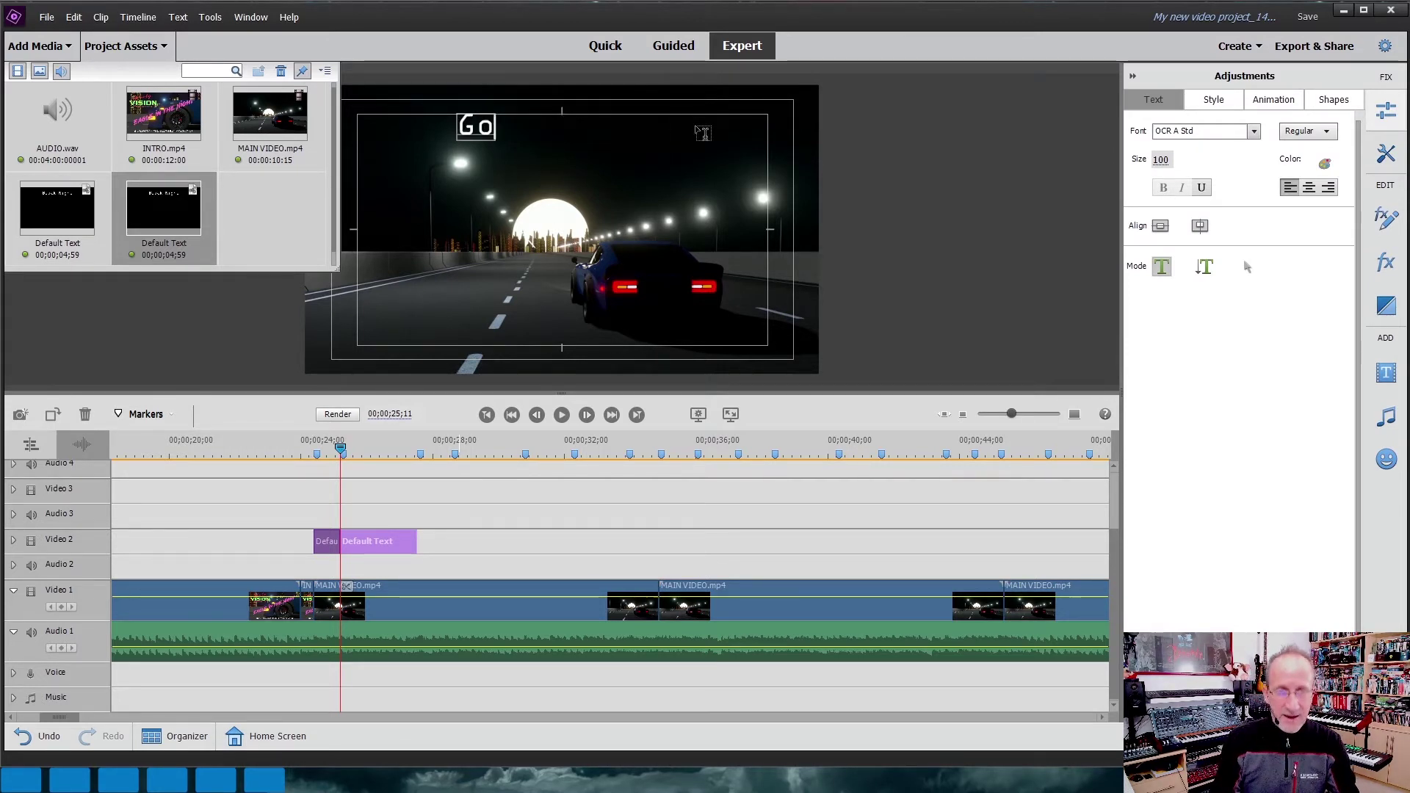
text(ing down )
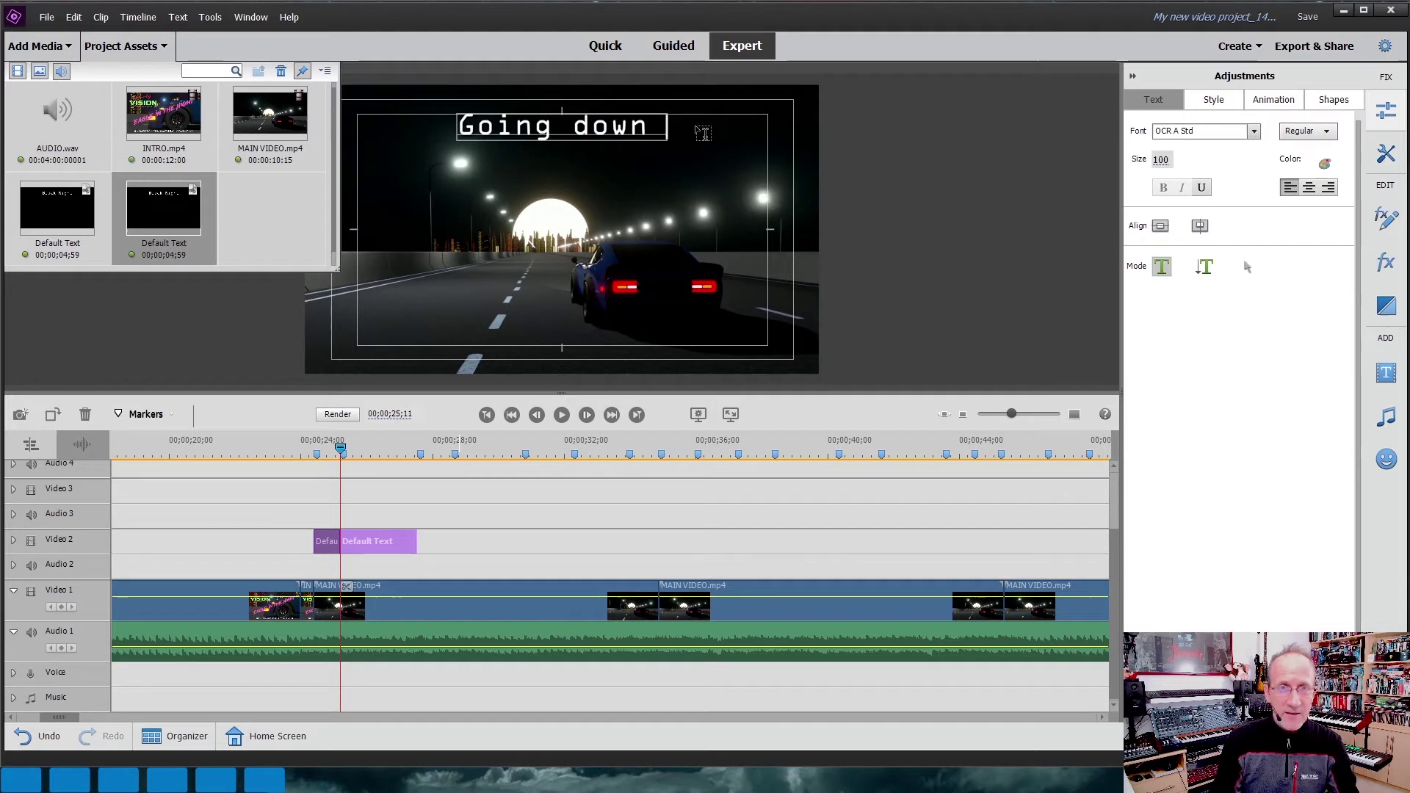
text(the road)
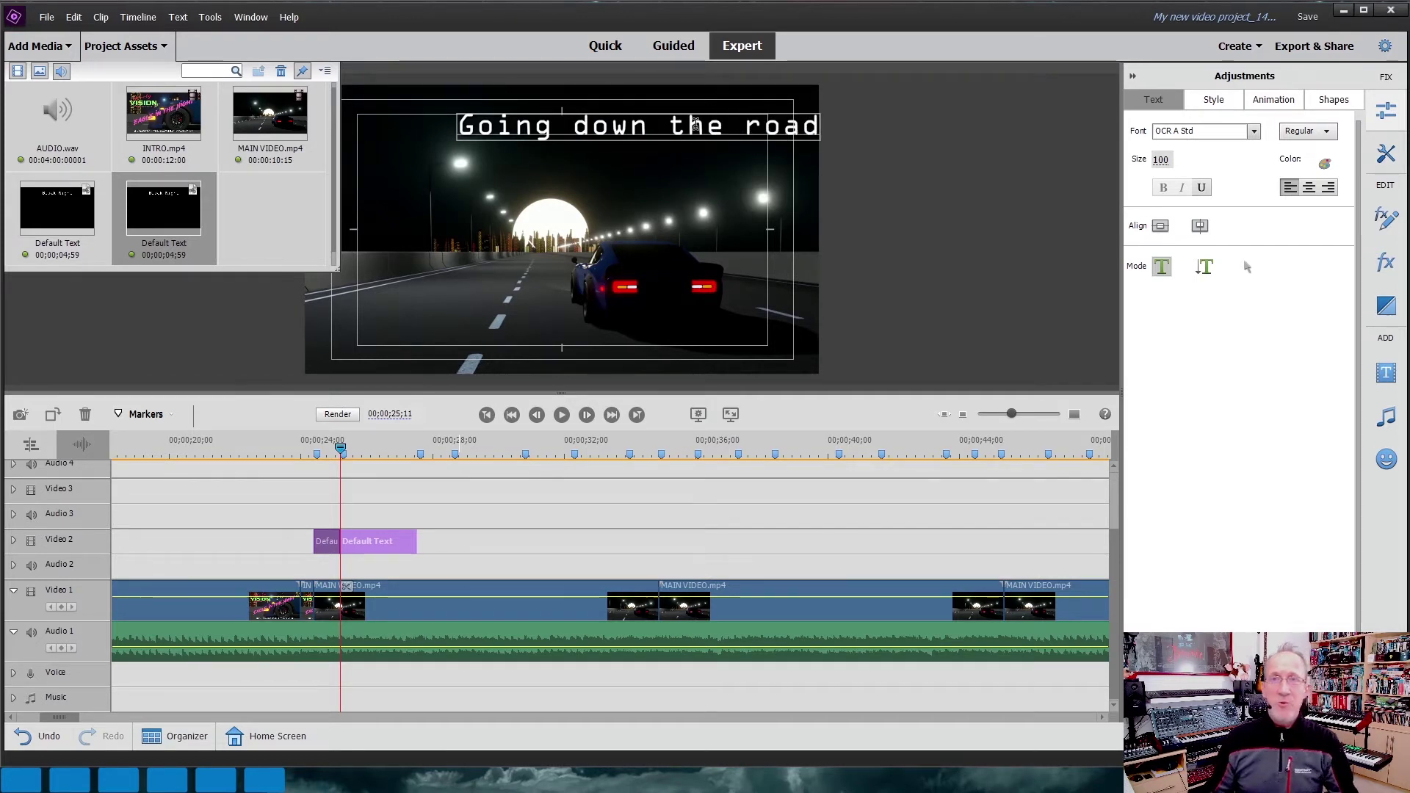
click(1161, 228)
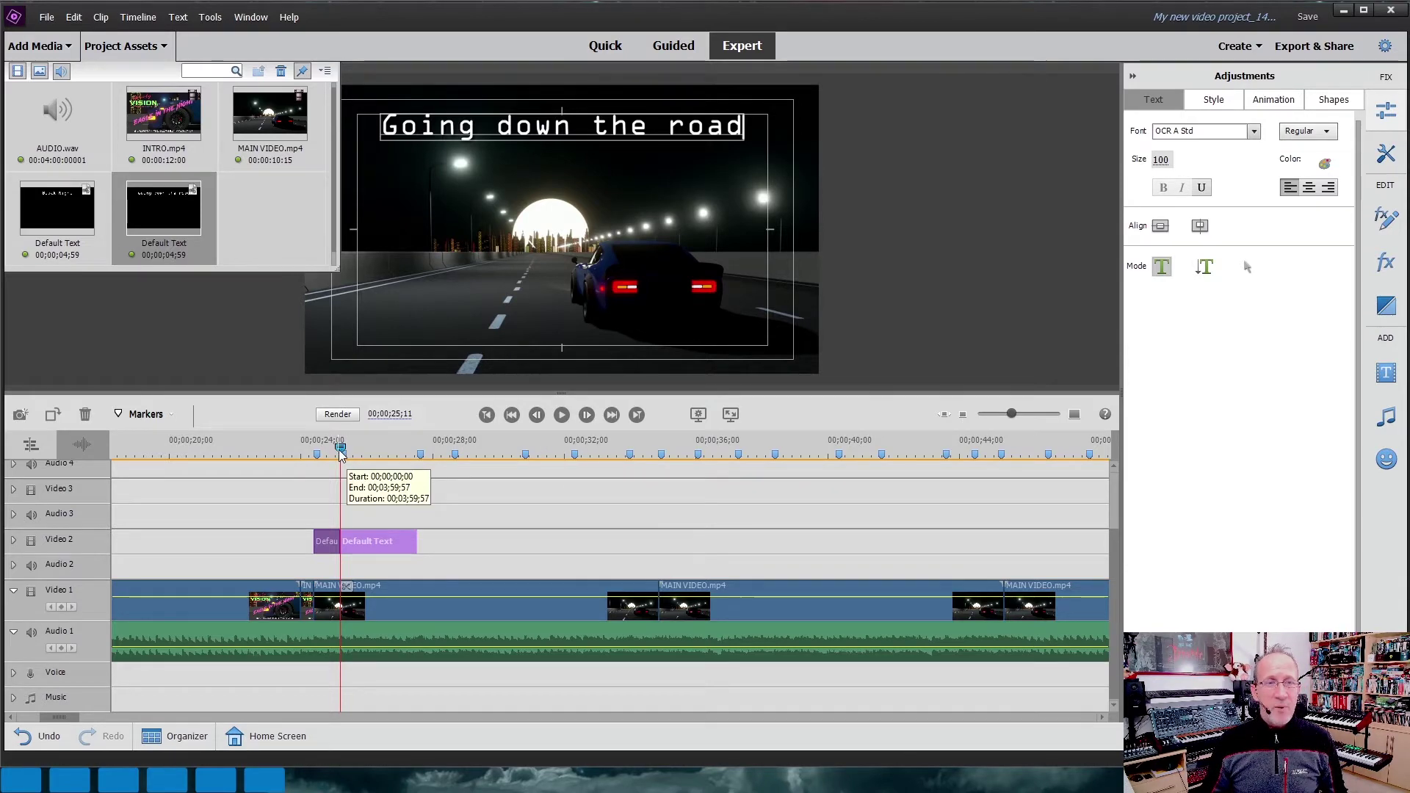
Play back the first two lyric titles from just before "Black Night" to check their timing.
click(300, 446)
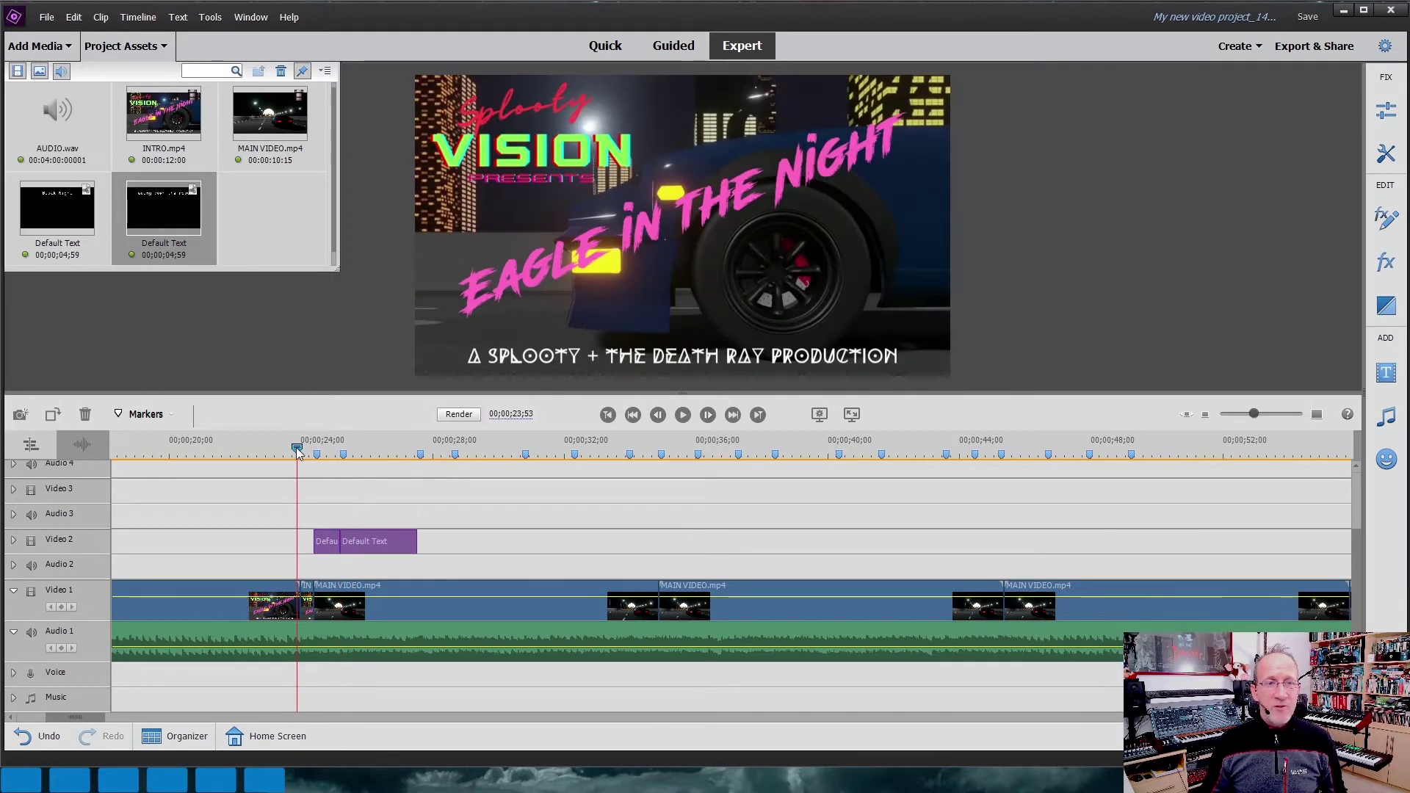
click(683, 415)
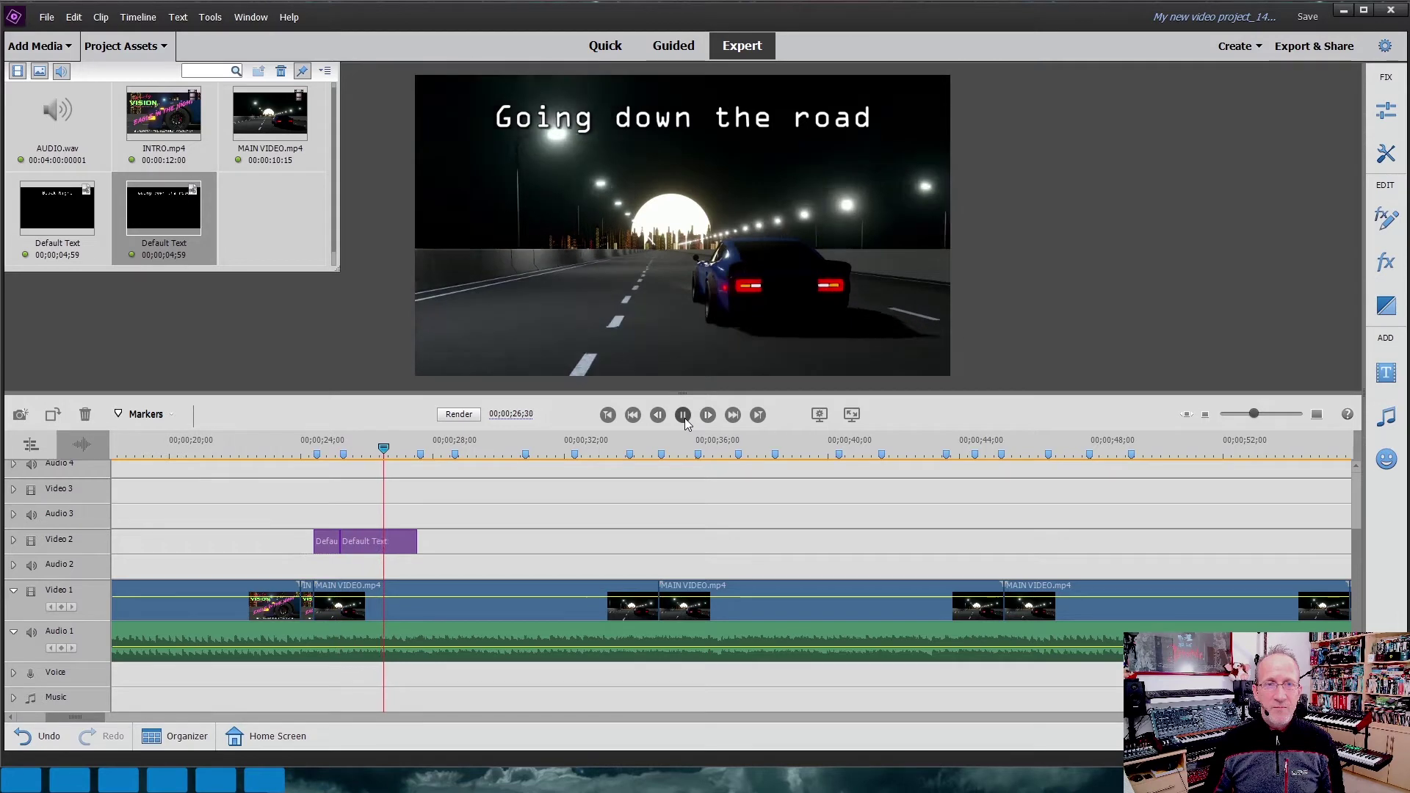
click(684, 417)
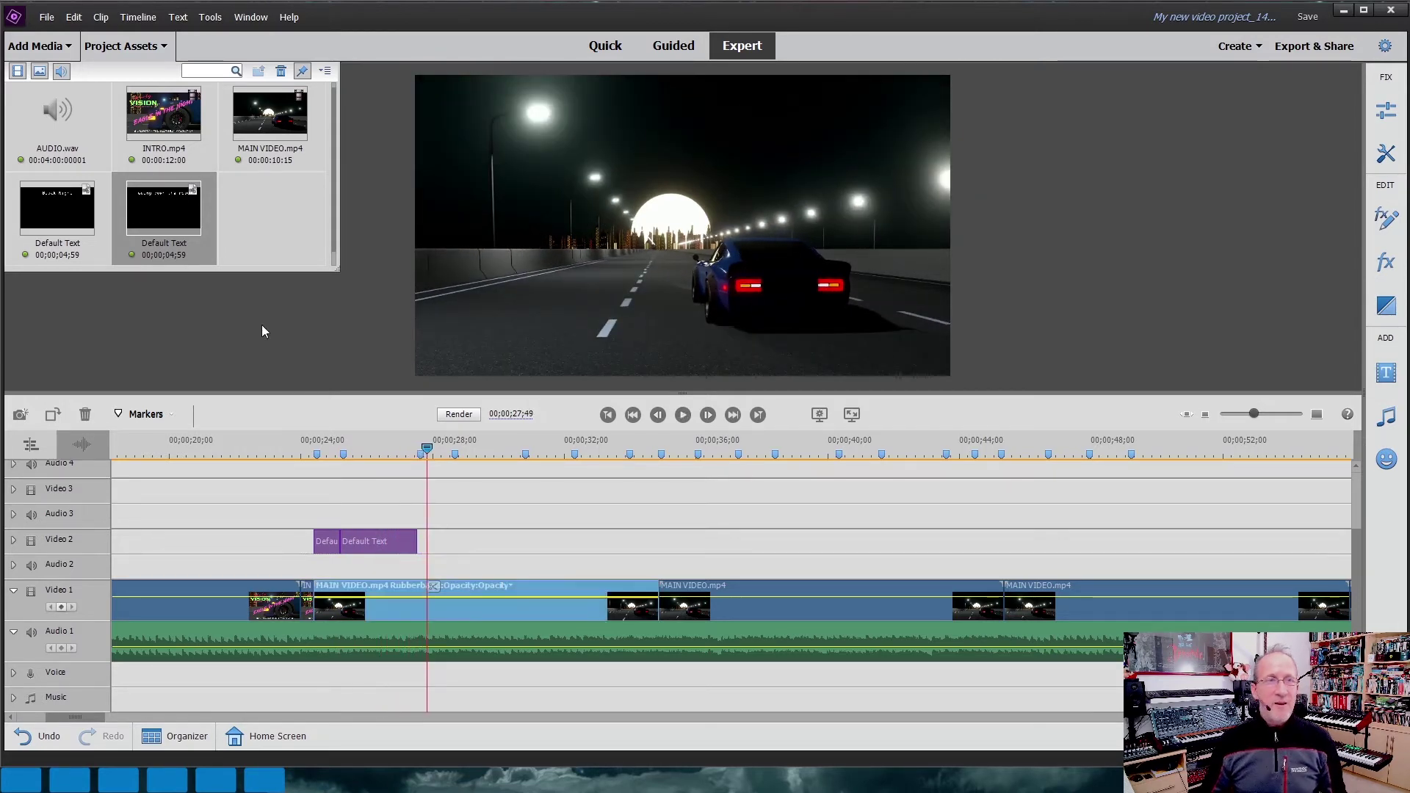
Play the section after the "Going down the road" title to hear the next lyric.
right_click(161, 207)
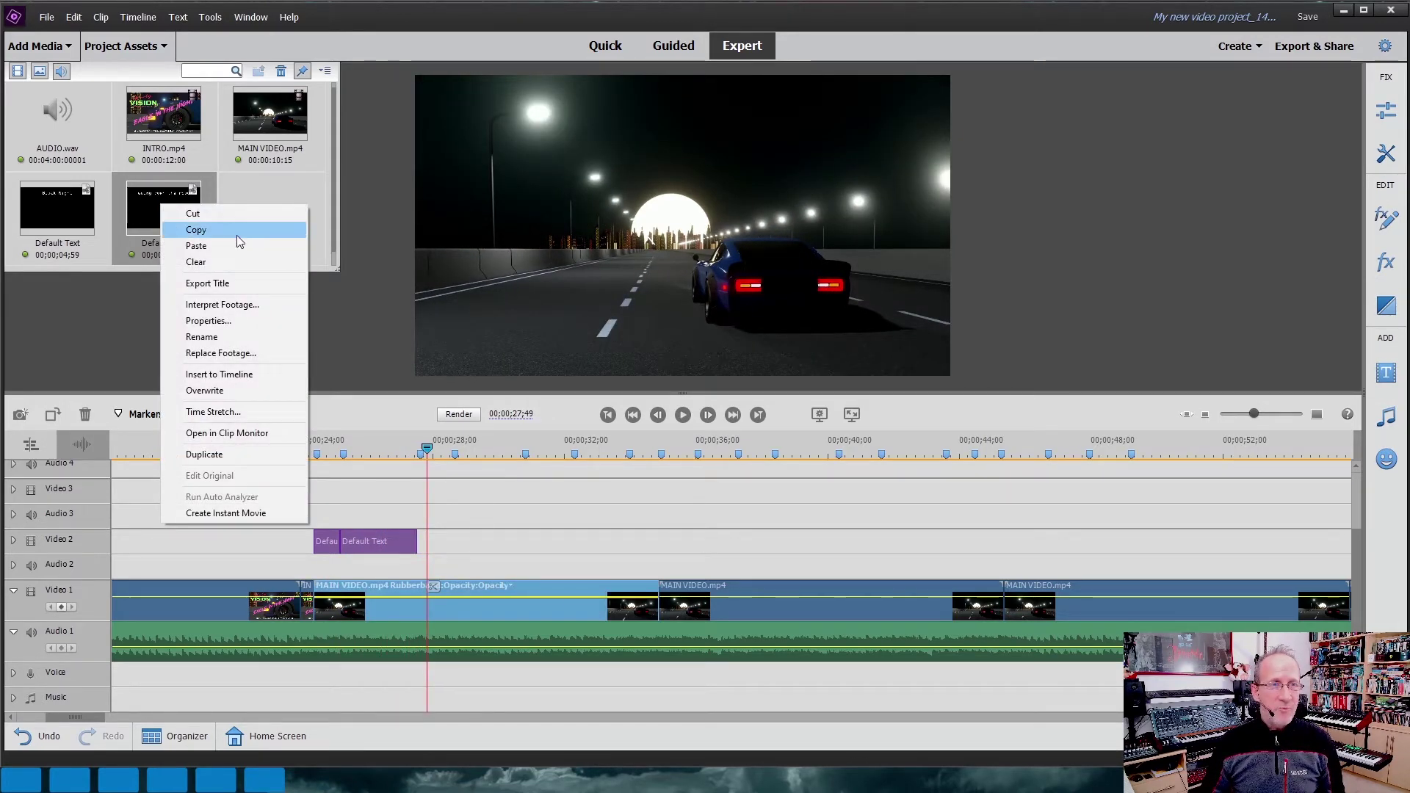
drag(437, 444, 421, 452)
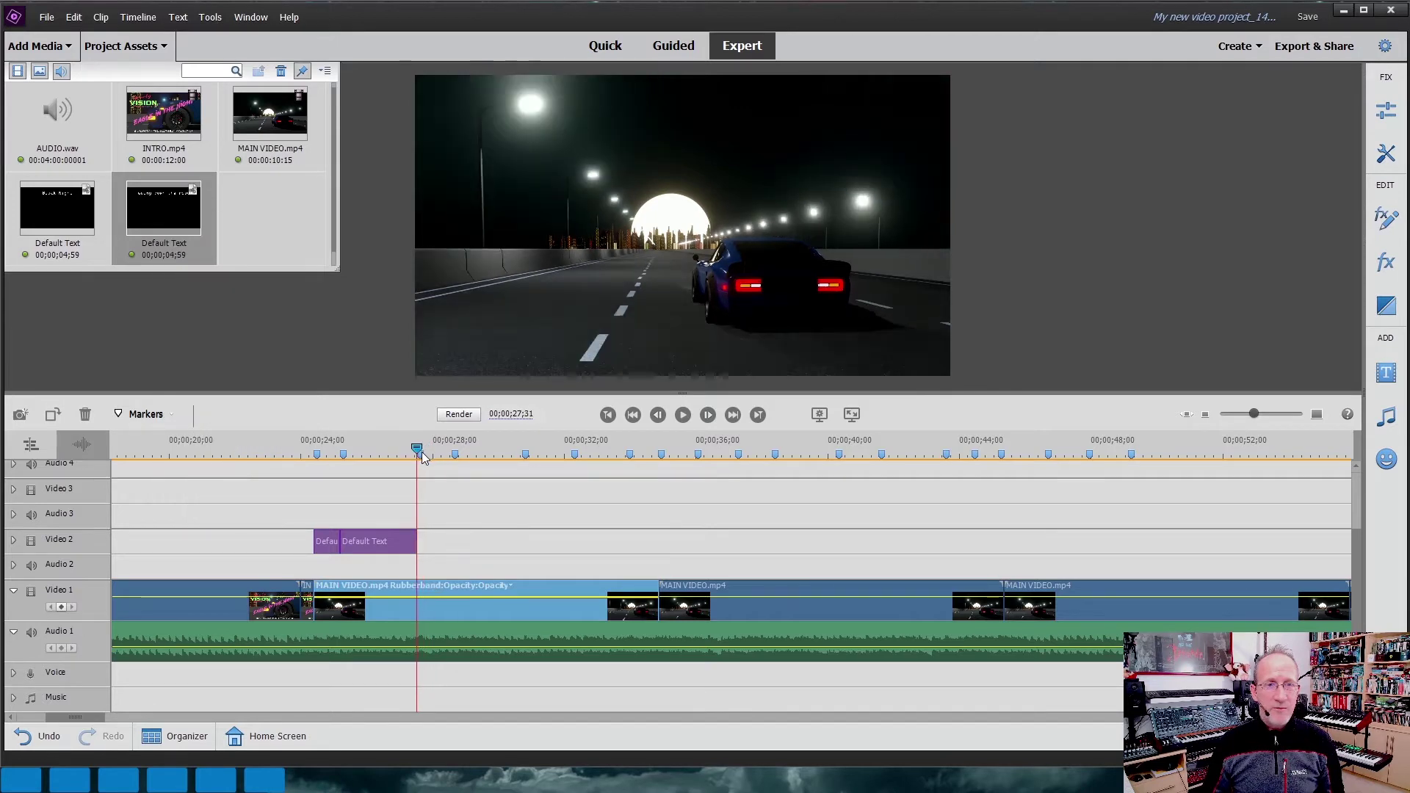
click(683, 415)
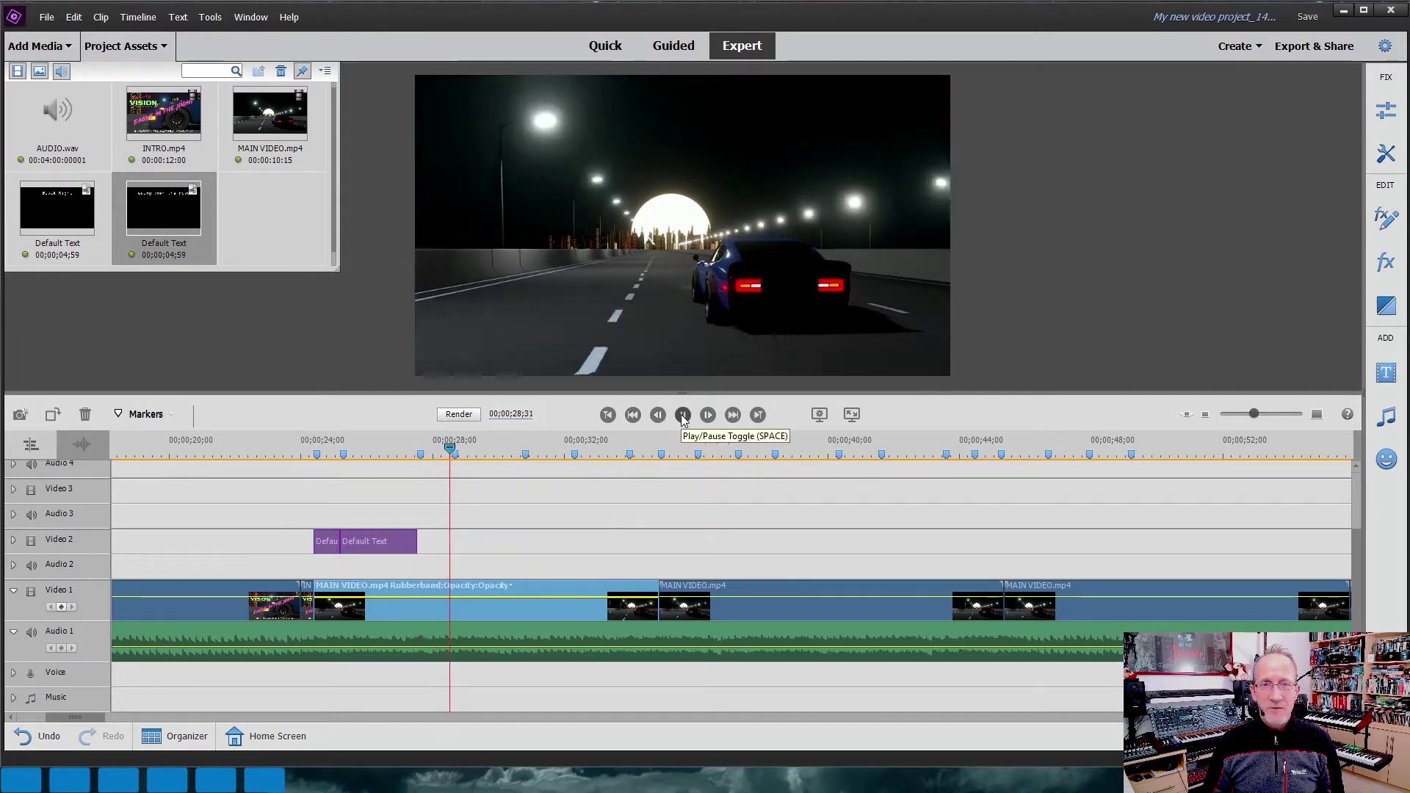
click(683, 416)
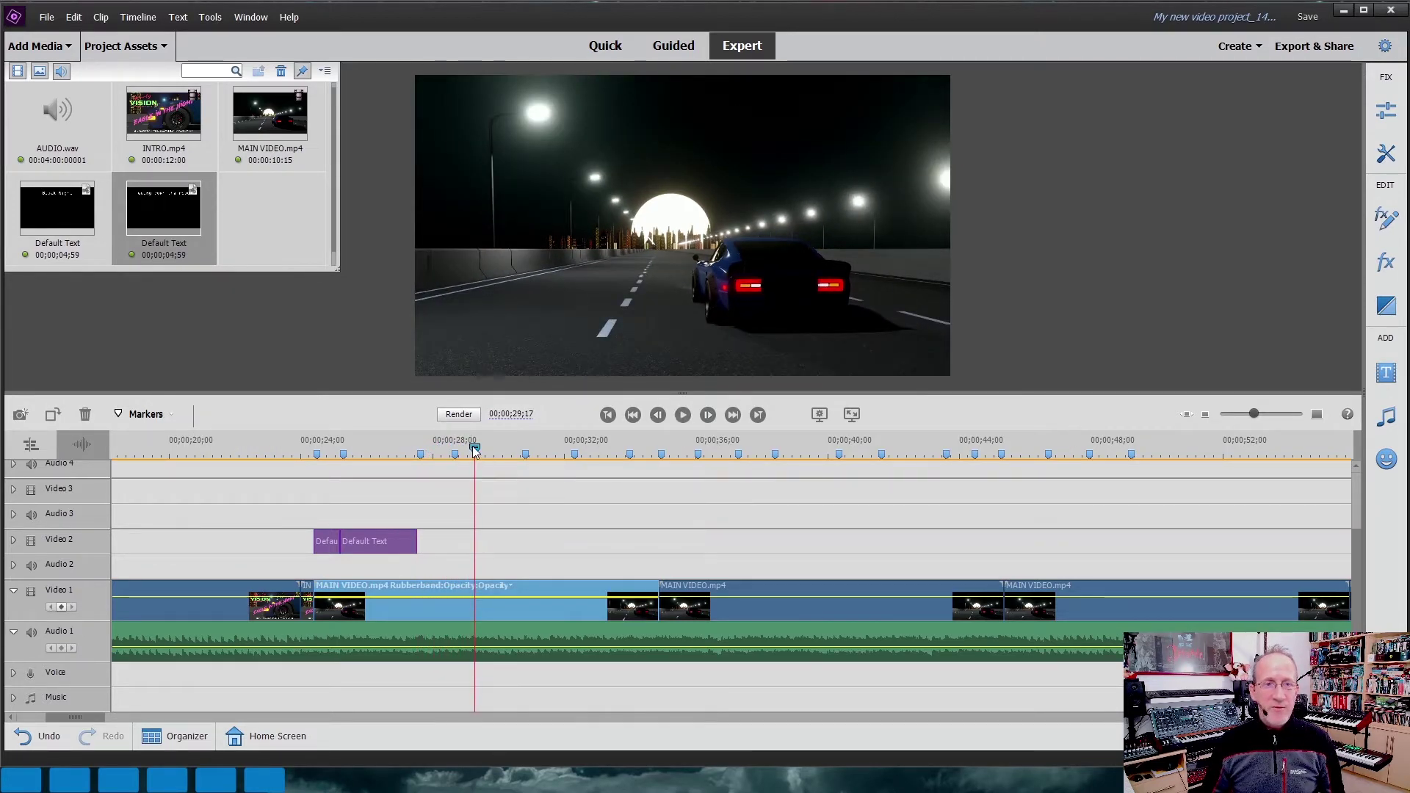
Duplicate the "Going down the road" title, place the copy directly after it on Video 2, and trim it to the following marker.
drag(474, 451, 419, 455)
right_click(175, 233)
click(217, 262)
right_click(235, 223)
click(272, 230)
drag(292, 240, 427, 566)
drag(414, 568, 415, 558)
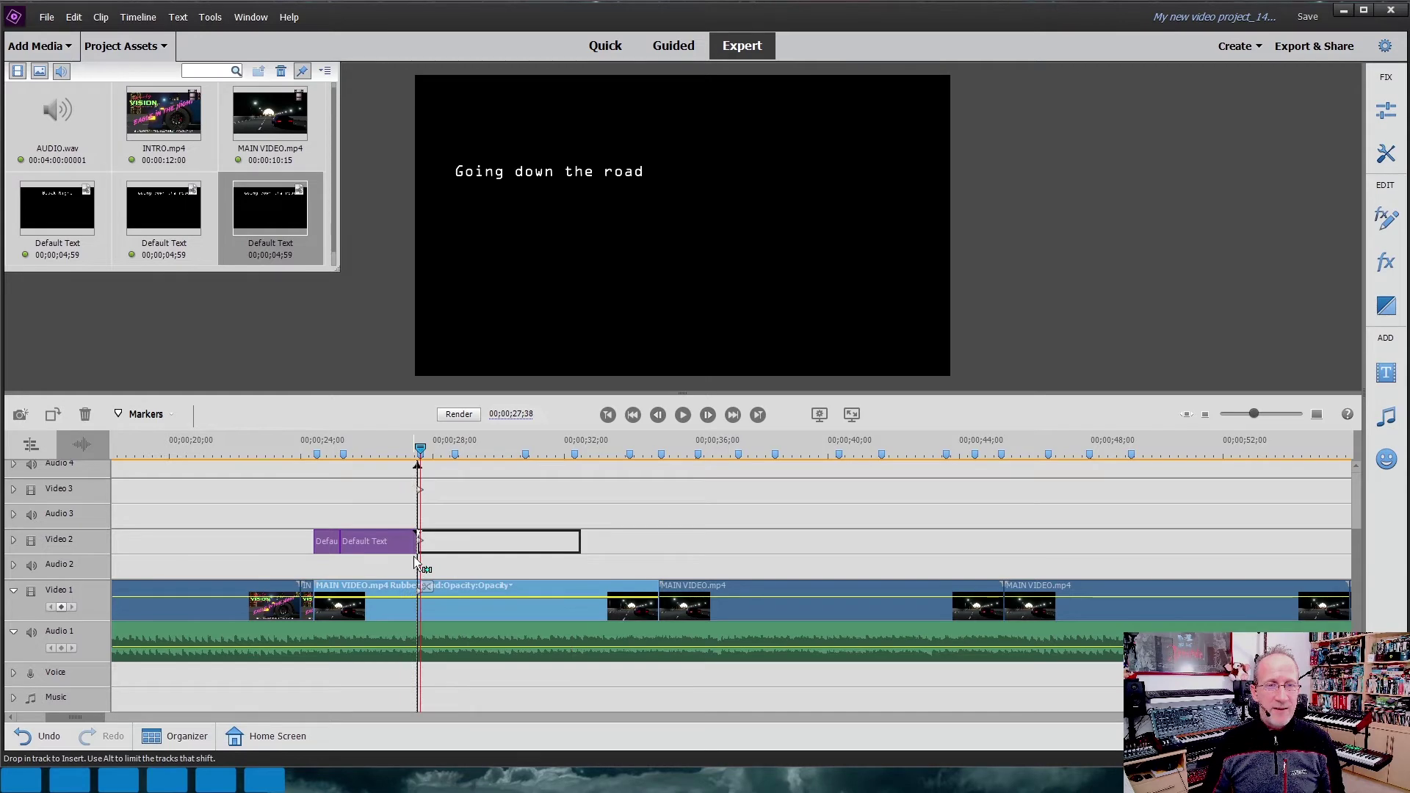
drag(581, 539, 451, 545)
Replace the third title's text with "So Fast" and centre it horizontally.
double_click(435, 549)
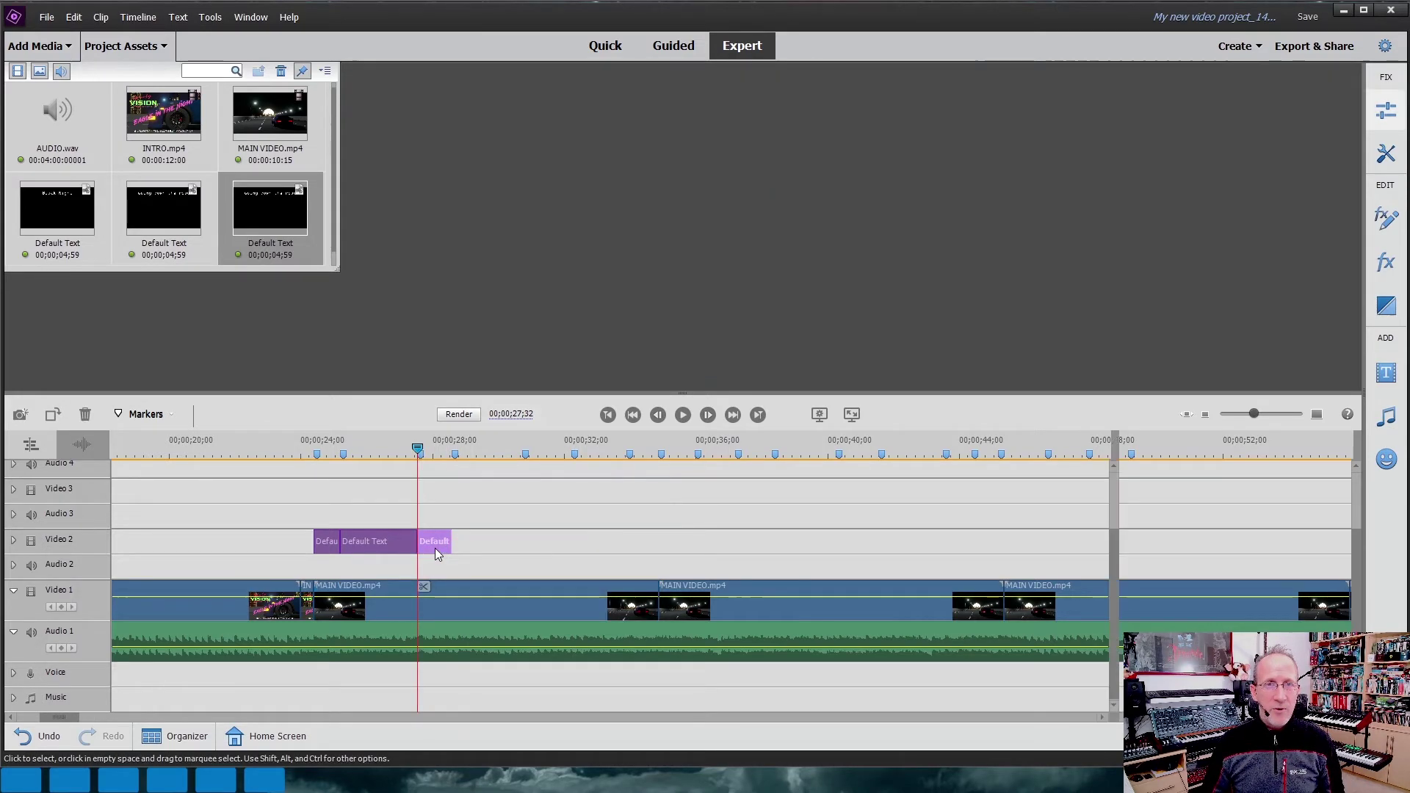
drag(384, 127, 716, 140)
text(So)
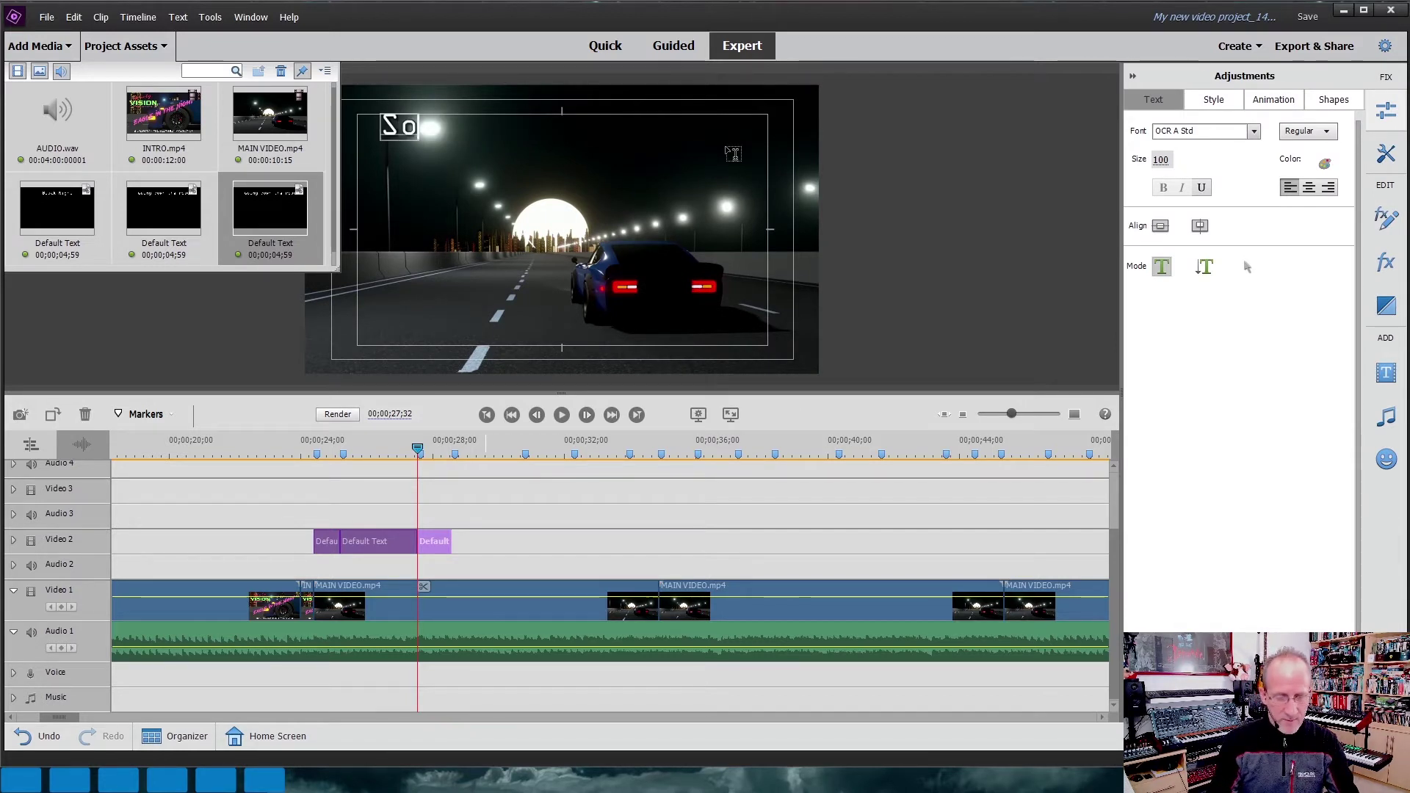
text( Fat)
key(BackSpace)
text(st)
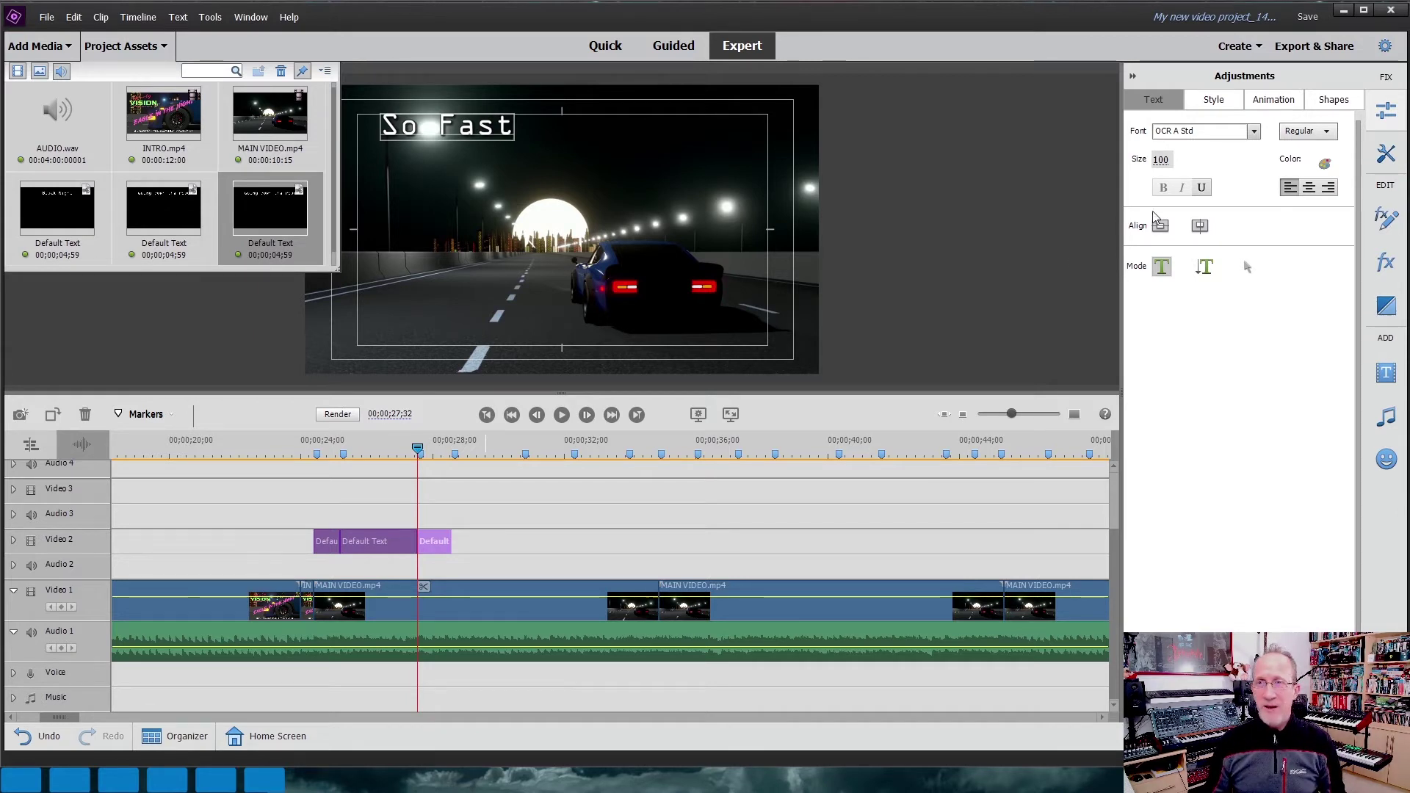
click(1160, 226)
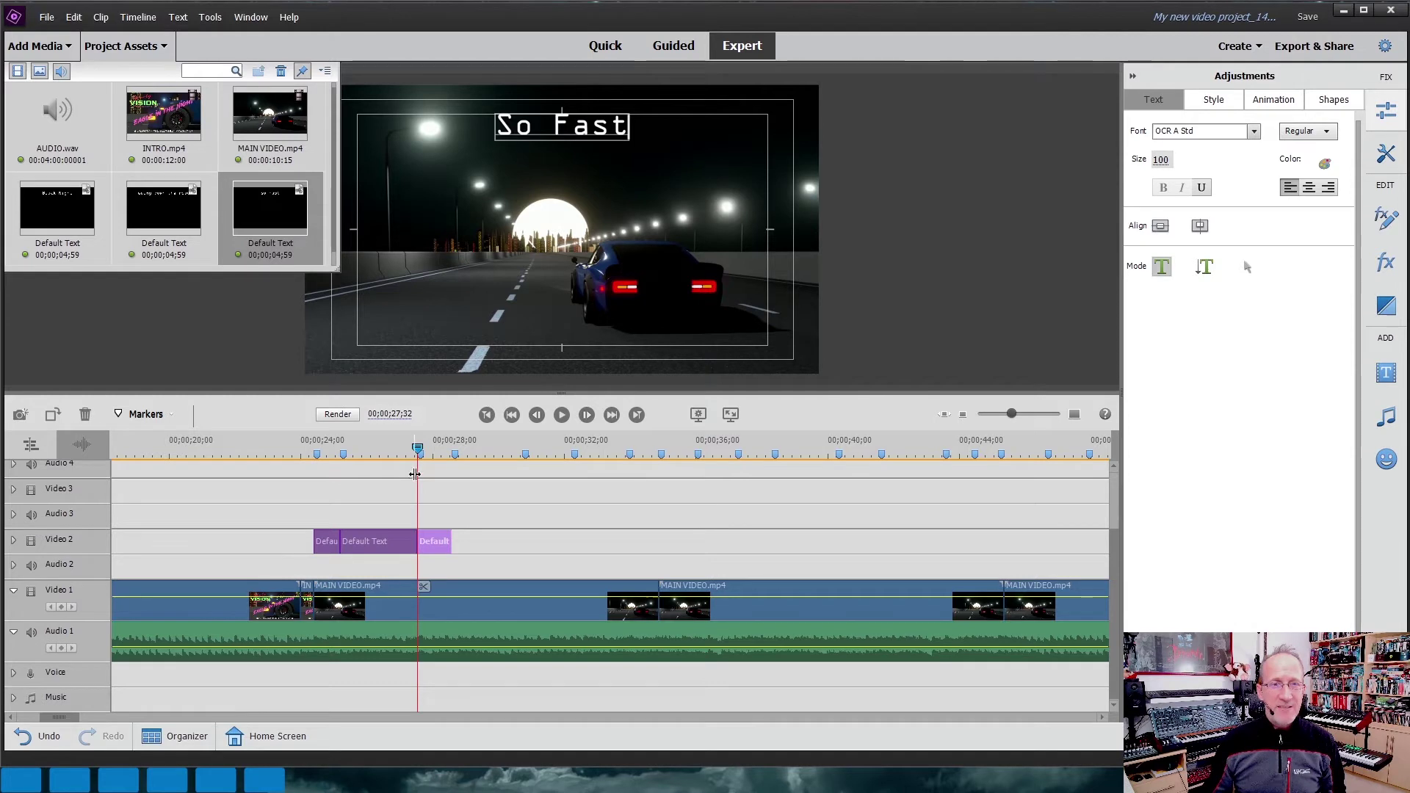
Duplicate the "So Fast" title, place the copy directly after it on Video 2, and trim it to the next marker.
right_click(288, 194)
click(309, 236)
right_click(74, 254)
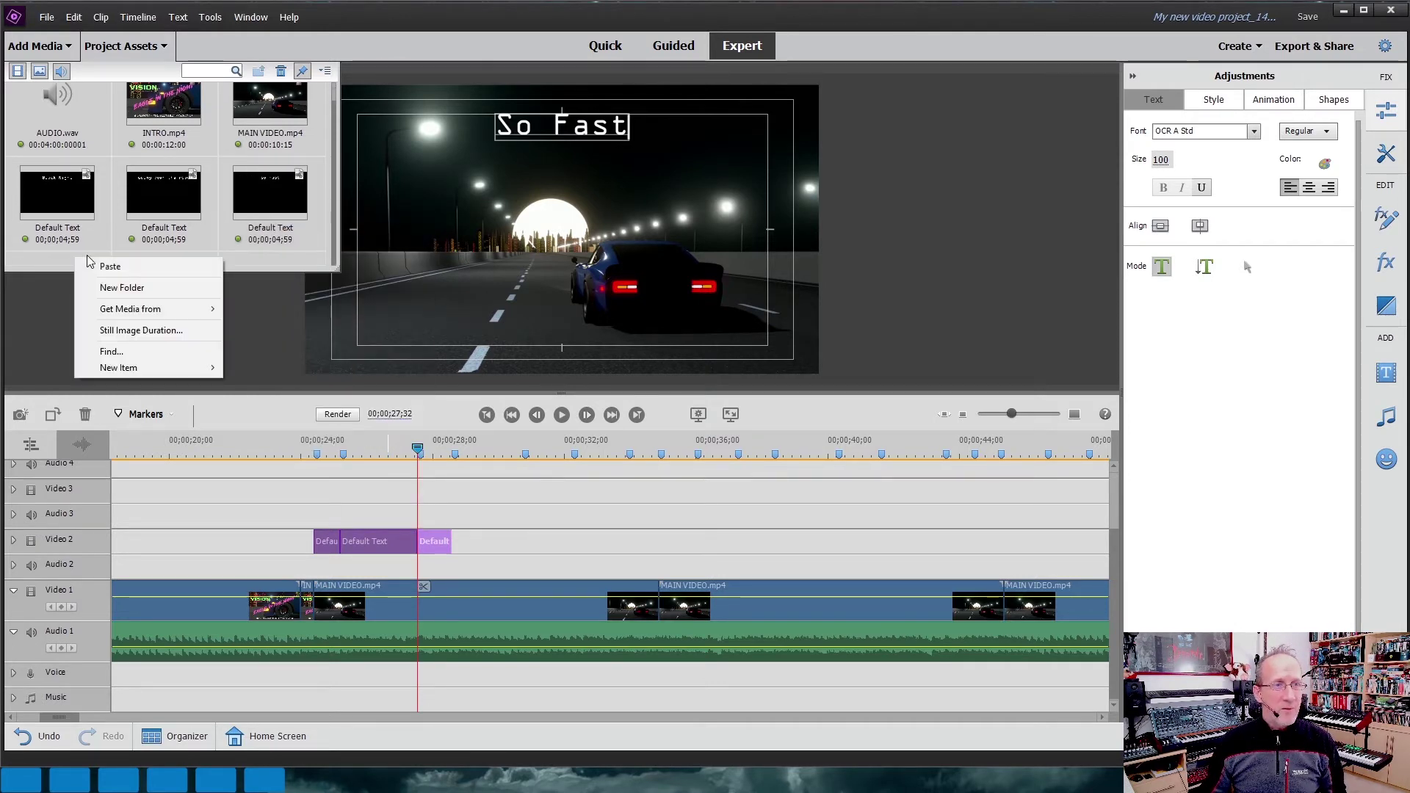
click(118, 266)
drag(80, 234, 457, 556)
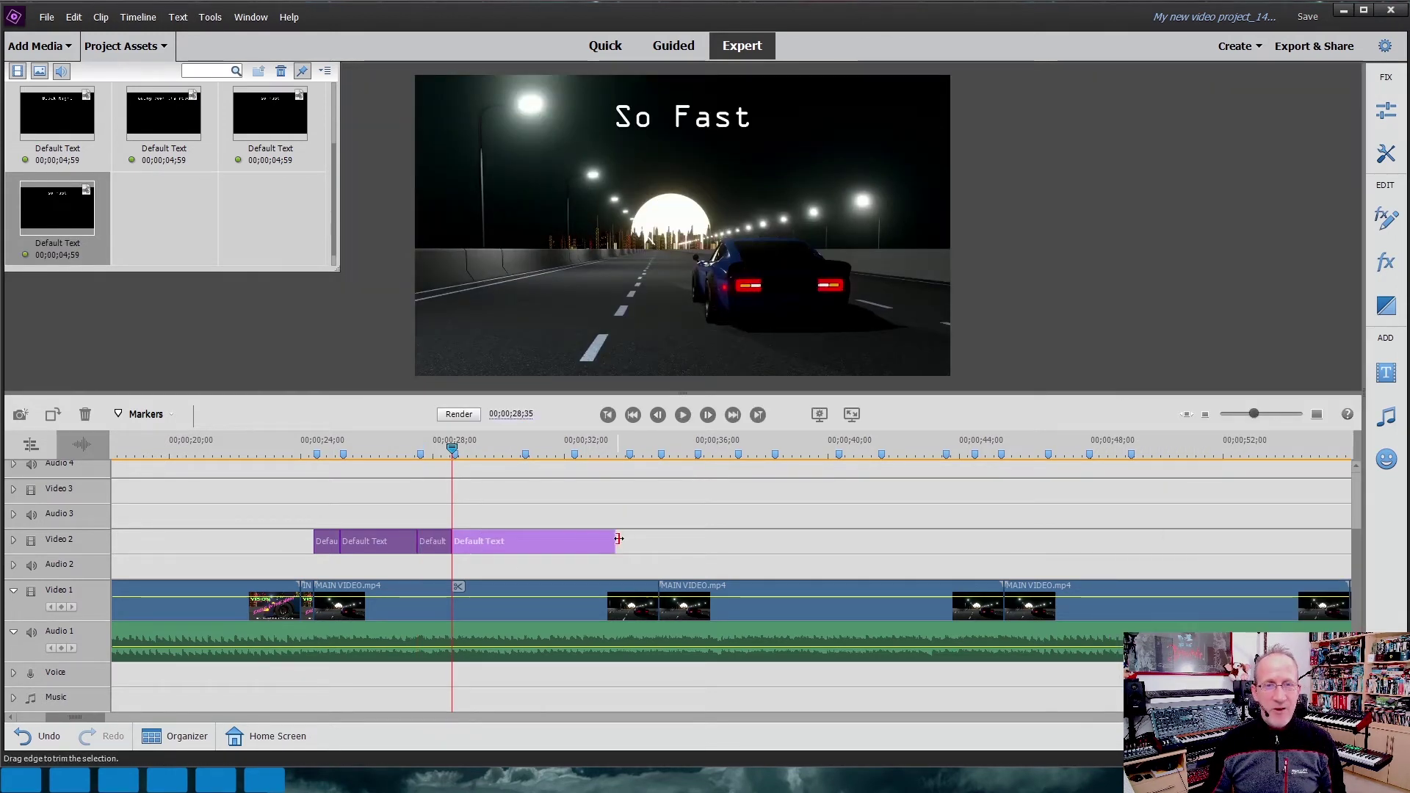
drag(614, 545, 525, 543)
Replace the fourth title's text with "Your head'll explode" and centre it horizontally.
double_click(473, 545)
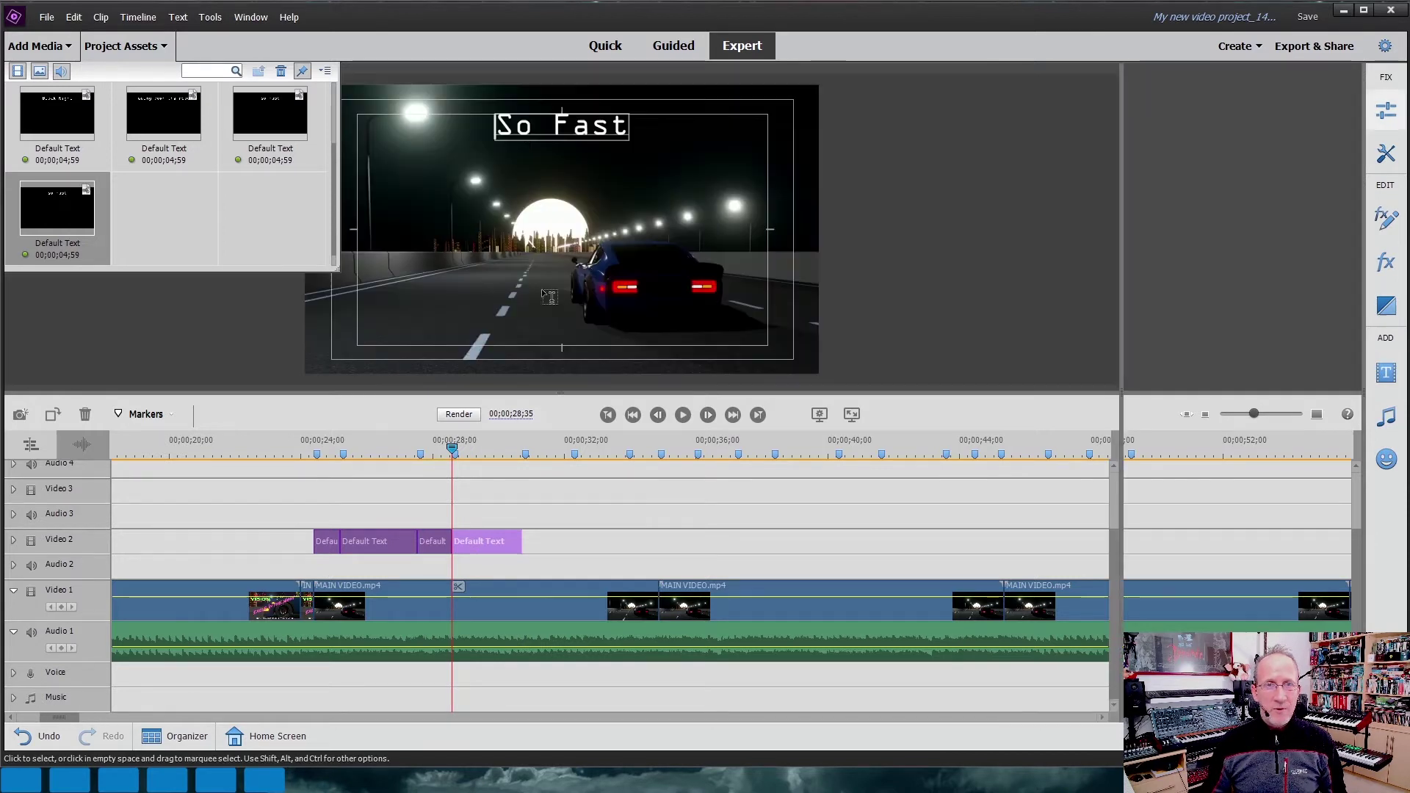
drag(499, 128, 625, 130)
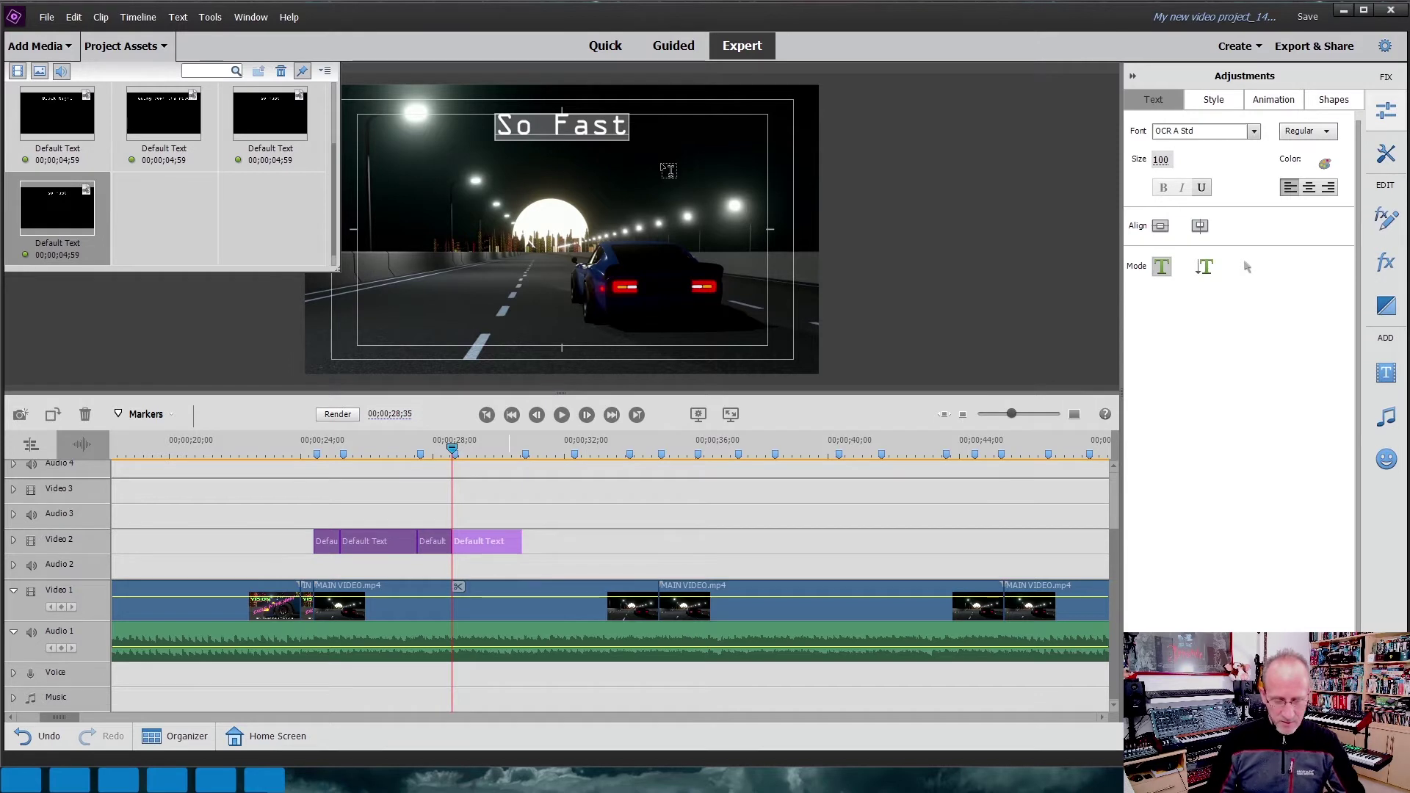
text(Your he)
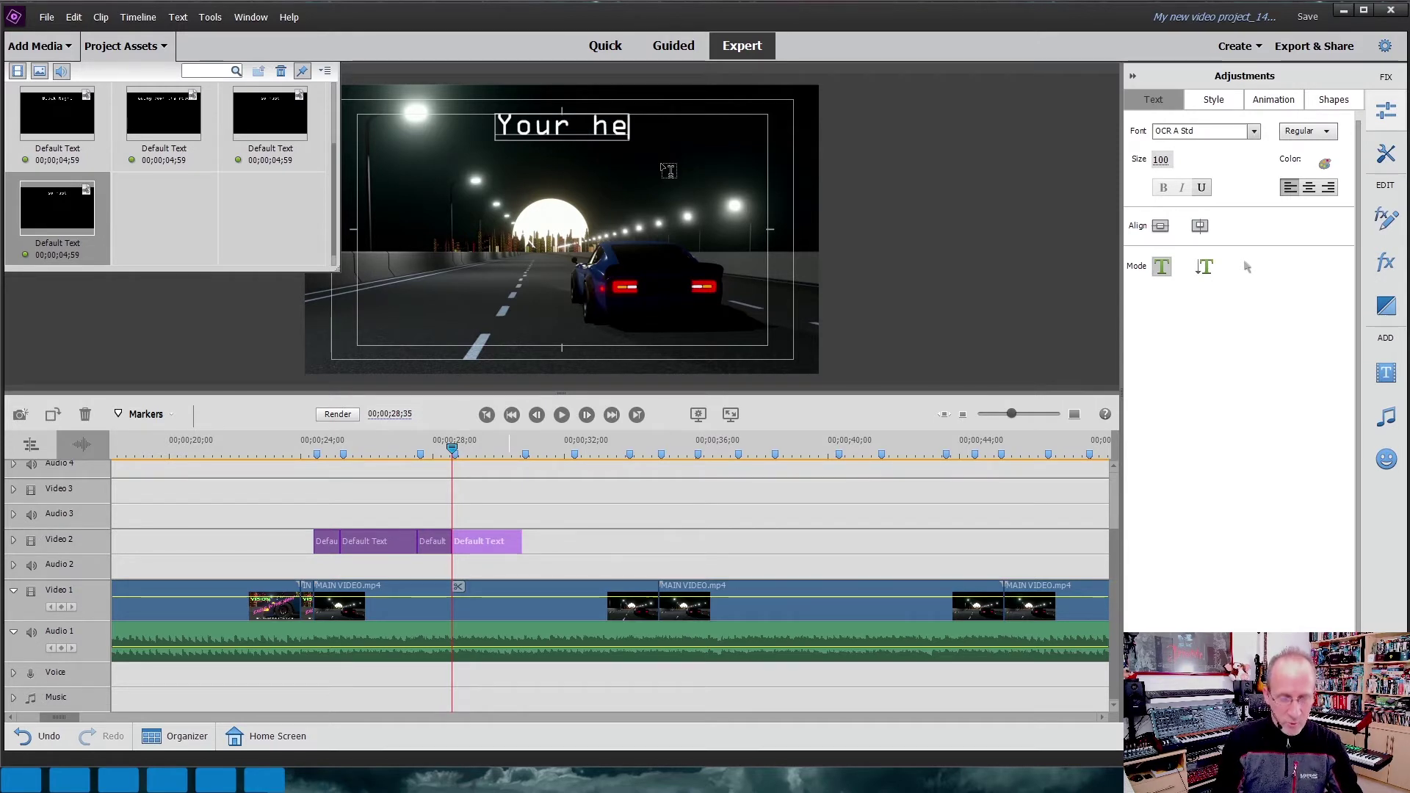
text(ad'll e)
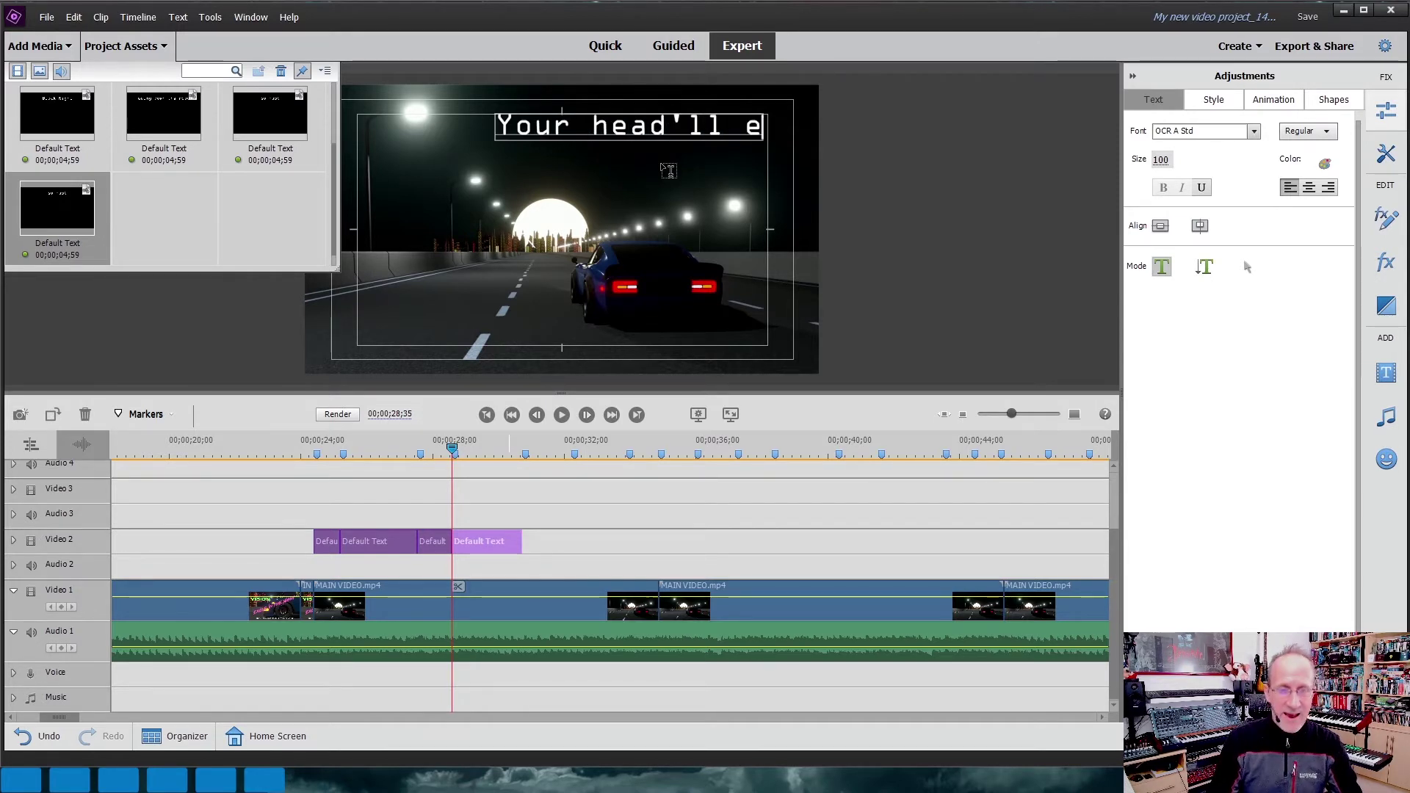
text(xplode)
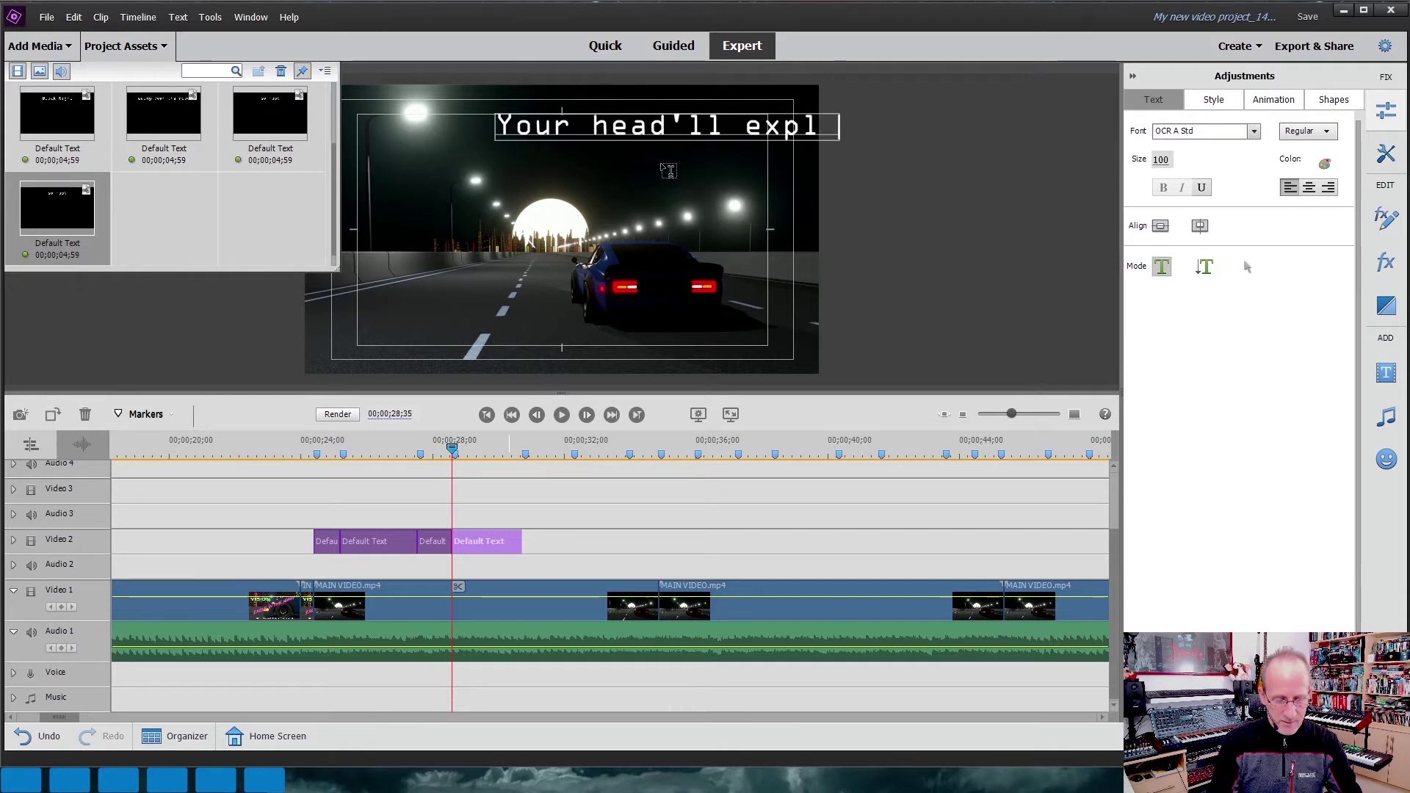
click(1160, 227)
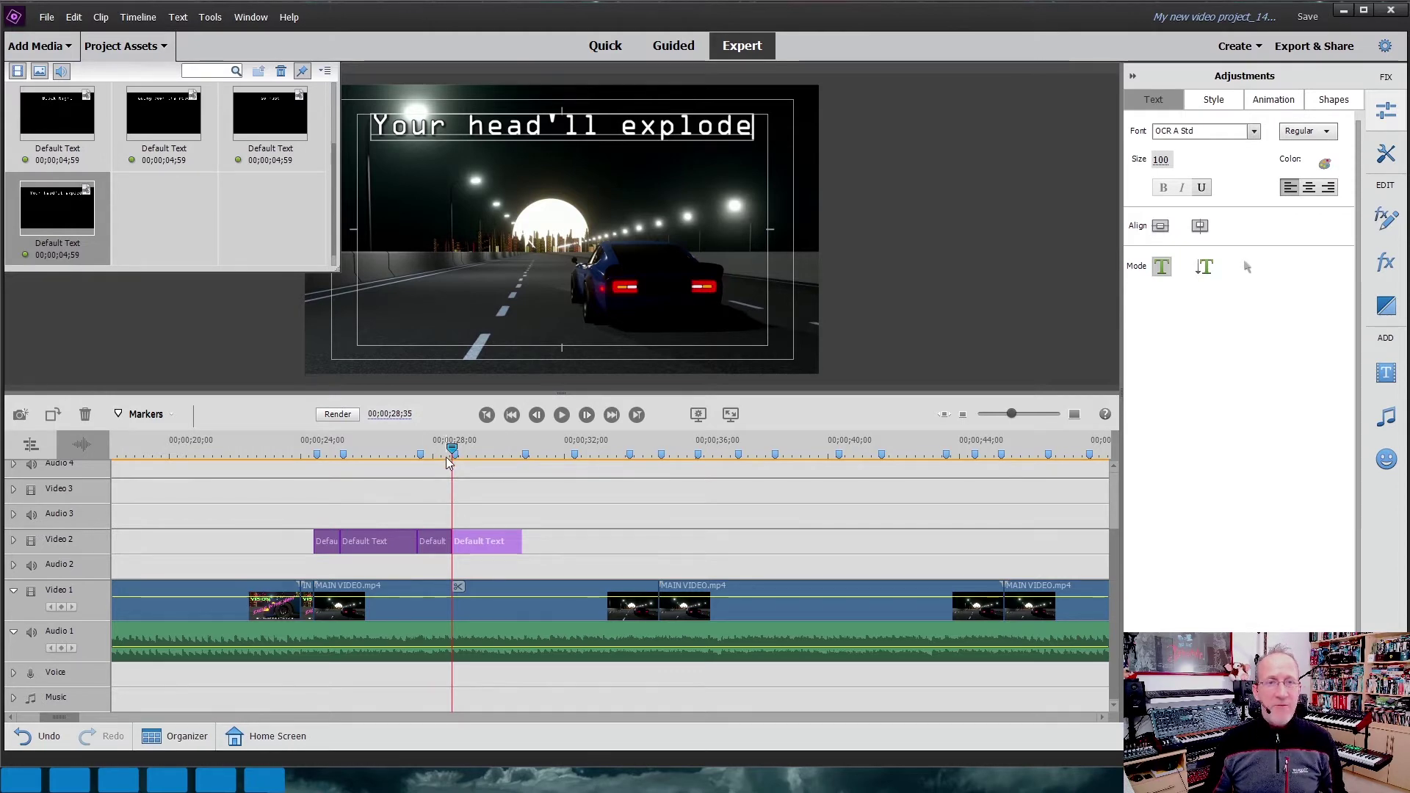
Play back all four lyric titles from just before the first one to check their timing against the music.
drag(453, 451, 294, 454)
click(683, 416)
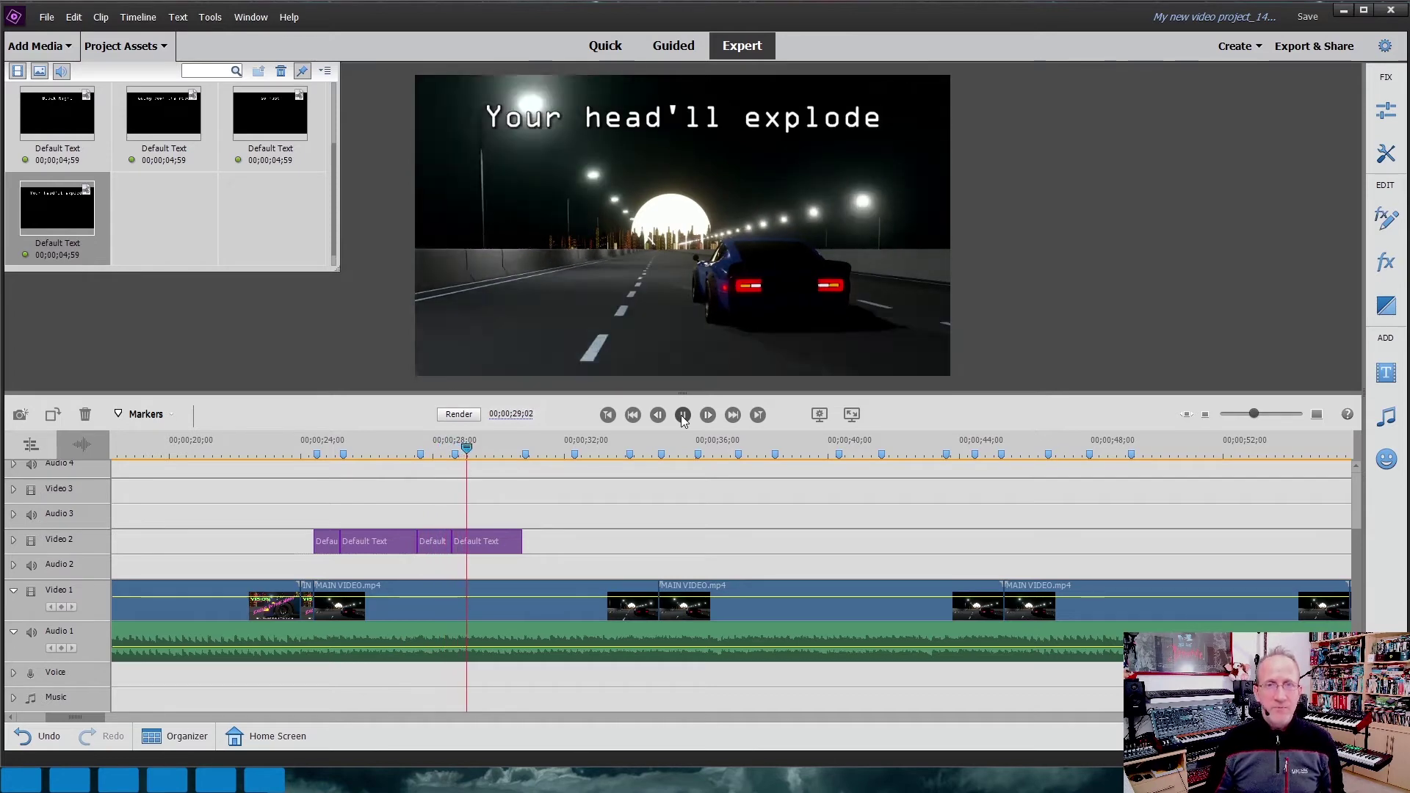
click(681, 416)
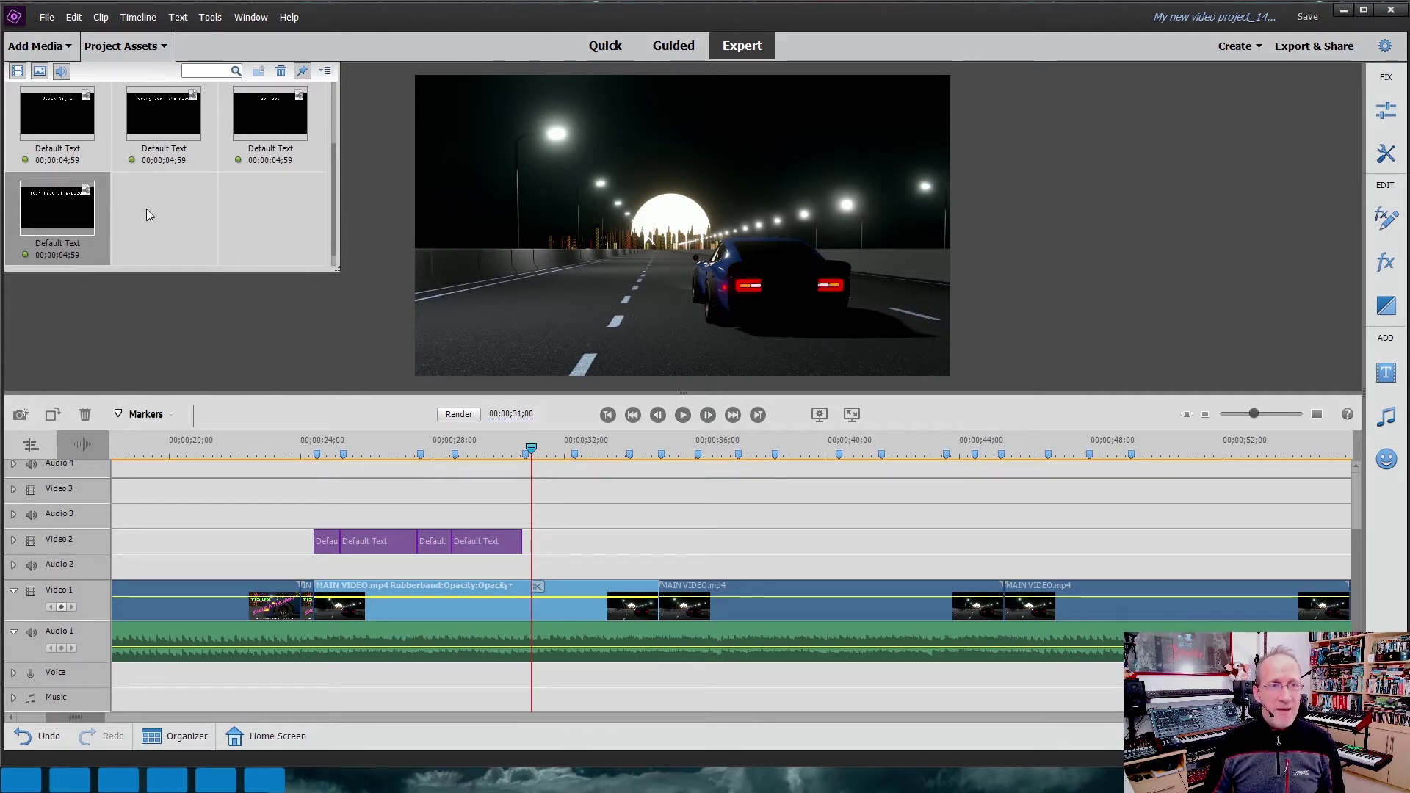
scroll(332, 193, down, 1)
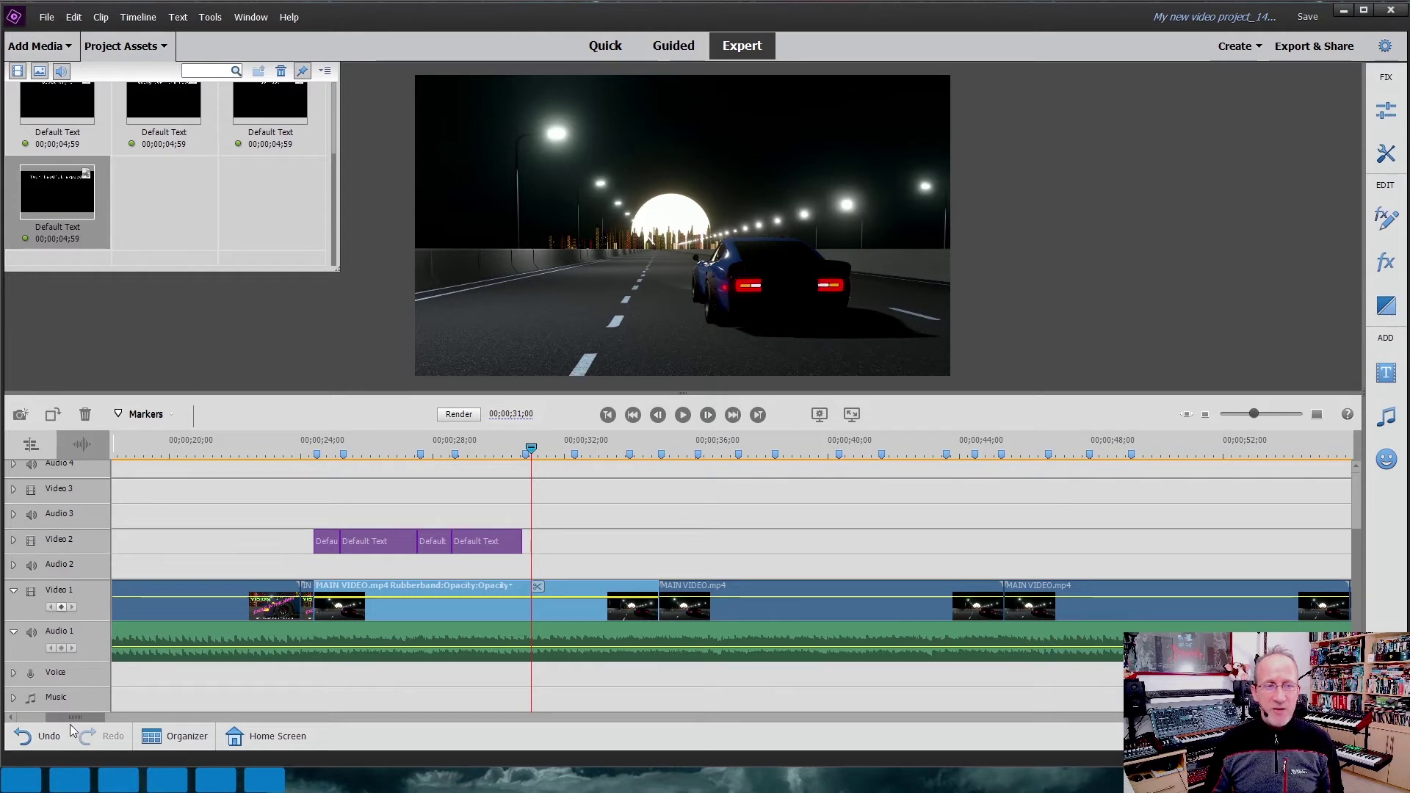
drag(76, 718, 112, 711)
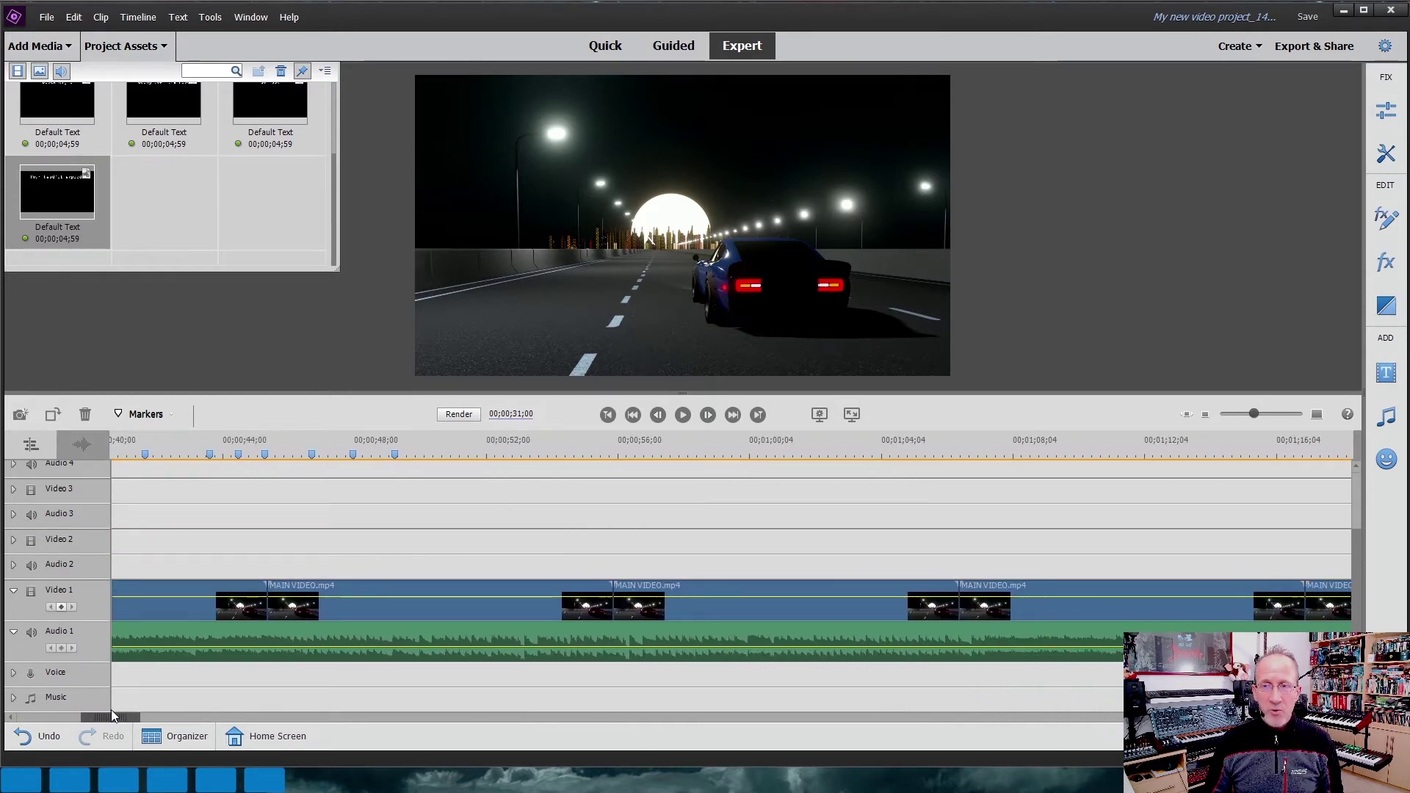